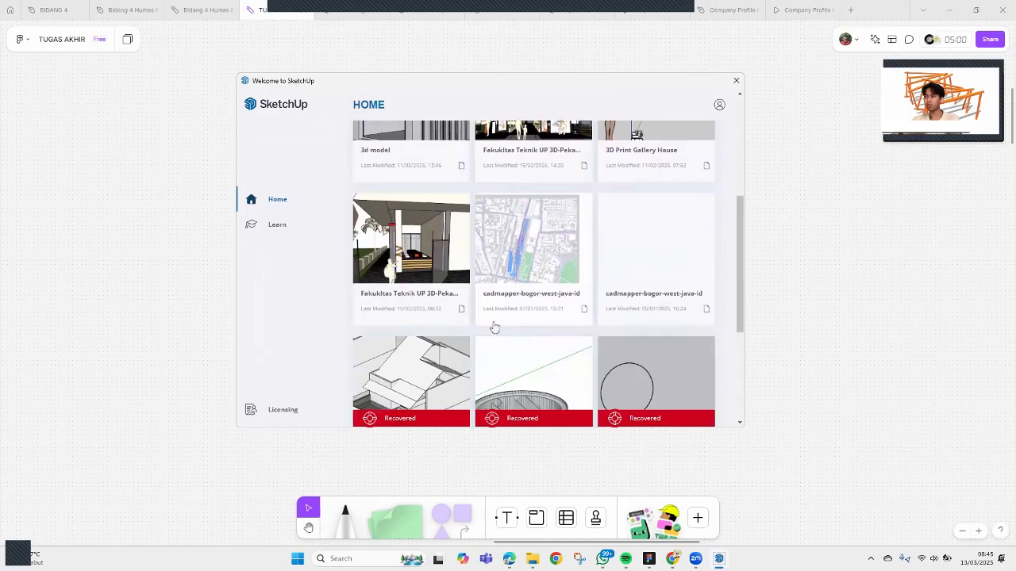
Step: Create a new model from the Architectural template in millimeters
scroll(521, 267, "down", 3)
scroll(520, 267, "up", 5)
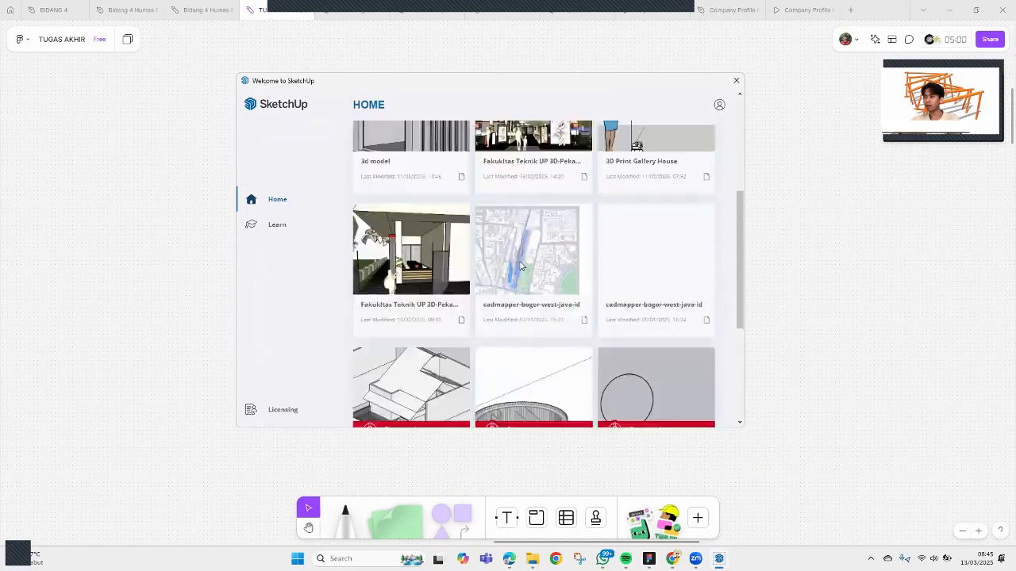
scroll(522, 265, "down", 4)
scroll(523, 273, "up", 4)
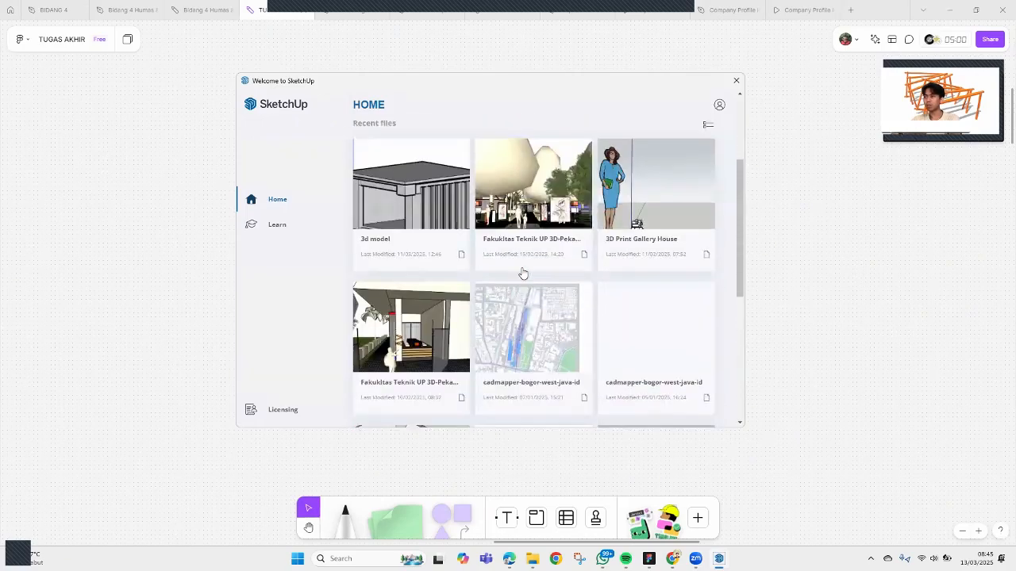
scroll(521, 277, "down", 5)
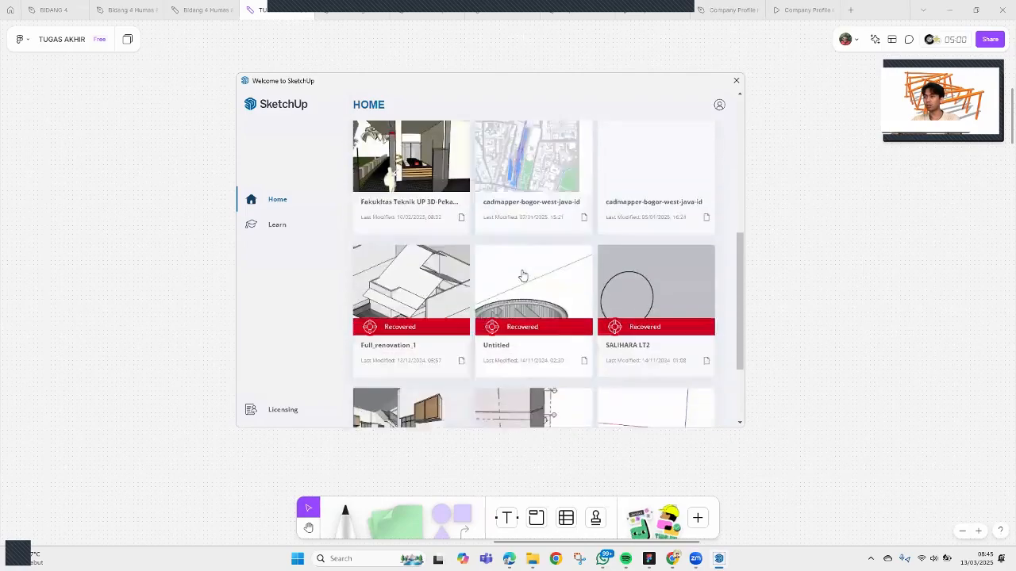
scroll(555, 282, "up", 8)
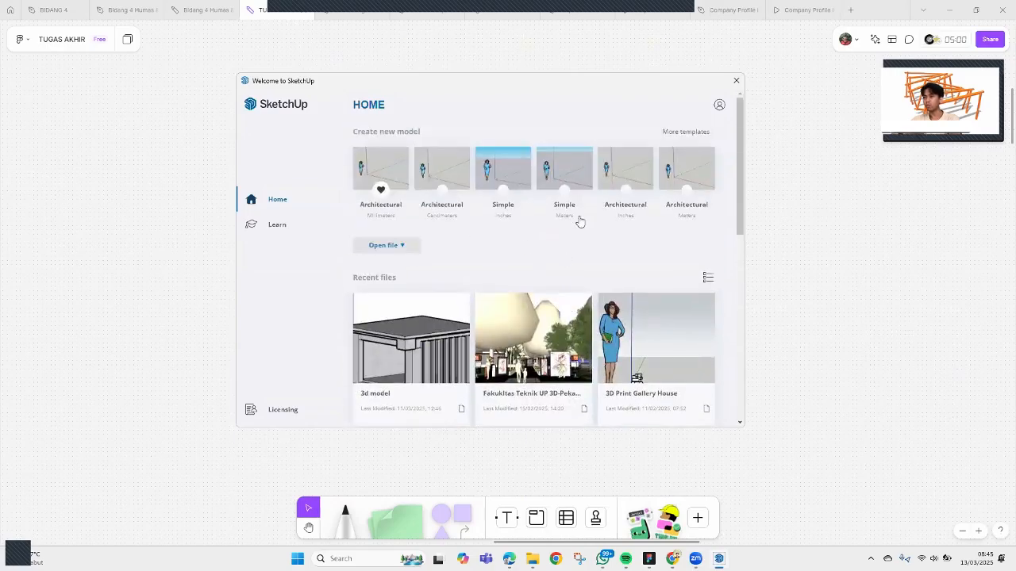
left_click(389, 166)
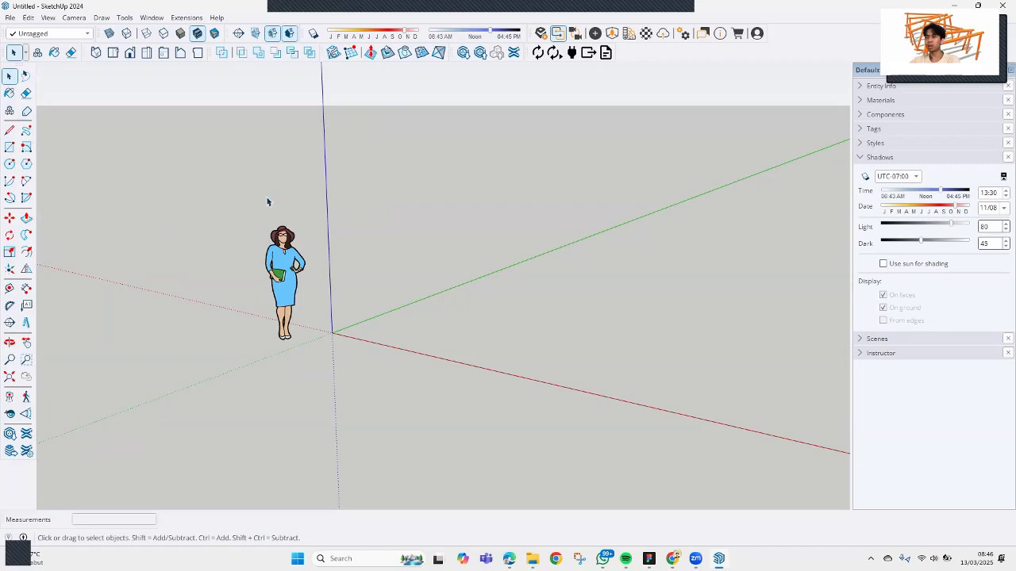
Step: Examine the Entity Info, Materials, Components and Tags sections one after another
middle_click_drag(282, 232, 319, 233)
left_click(881, 157)
left_click(871, 86)
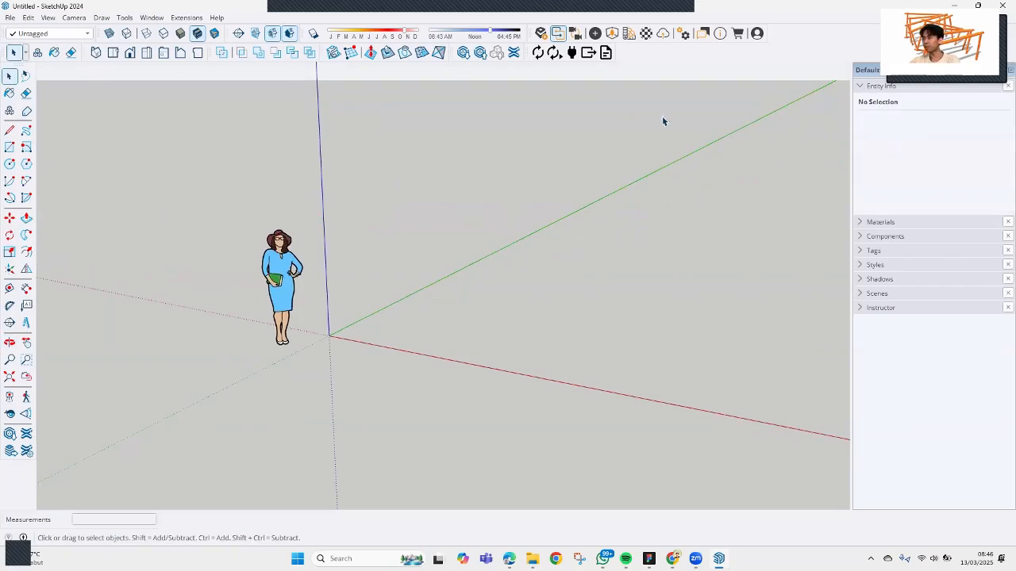
left_click(877, 87)
left_click(883, 101)
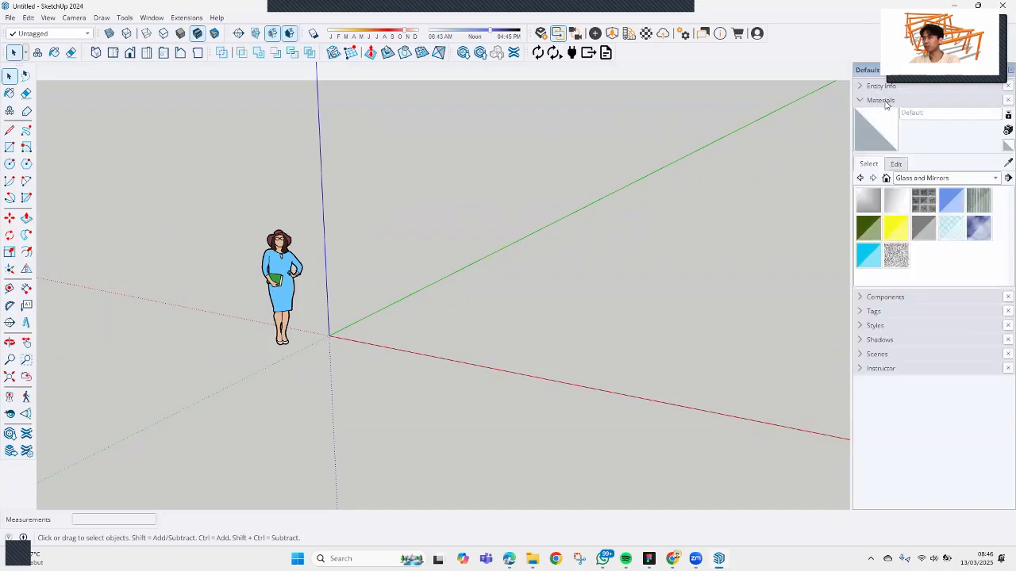
left_click(885, 101)
left_click(892, 116)
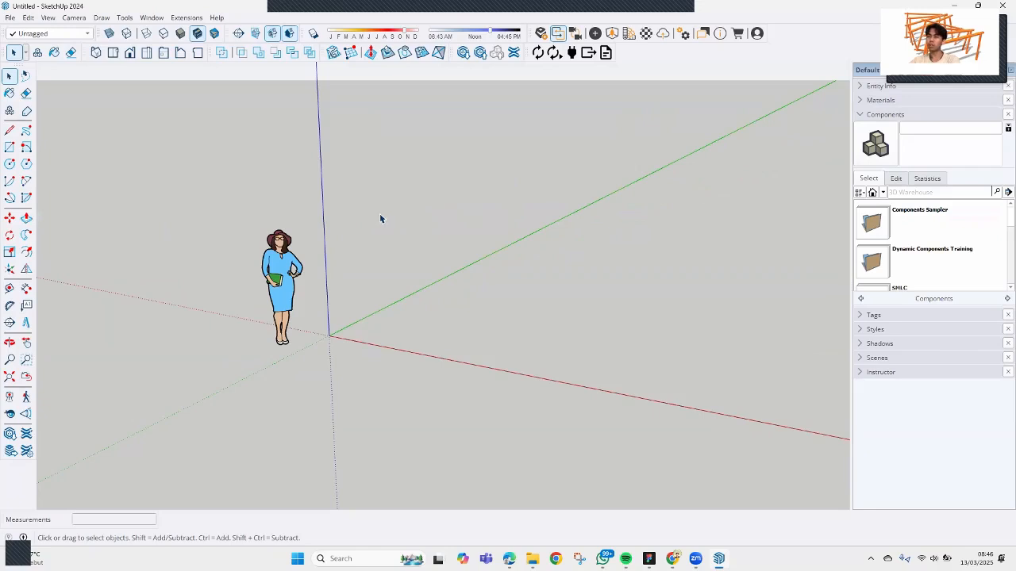
left_click(885, 115)
left_click(905, 129)
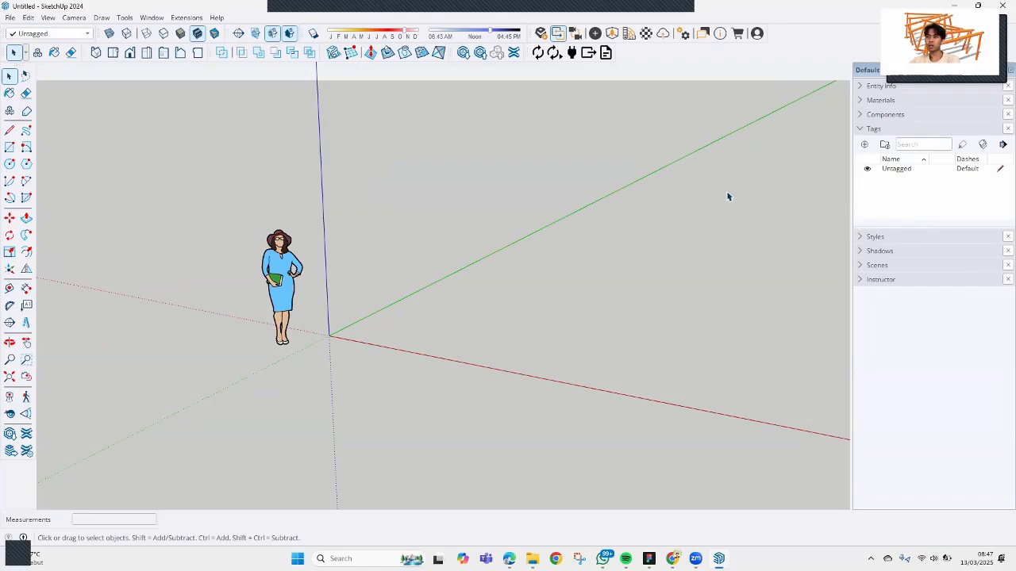
left_click(877, 128)
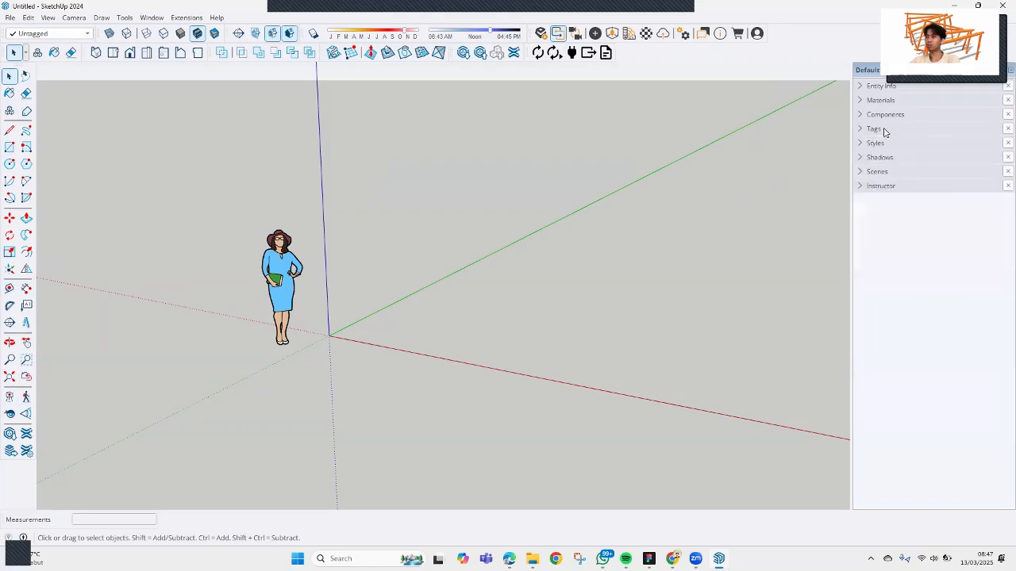
Step: Examine the Styles, Shadows, Scenes and Instructor sections, including the Select Tool instructions
left_click(911, 144)
middle_click_drag(600, 256, 578, 246)
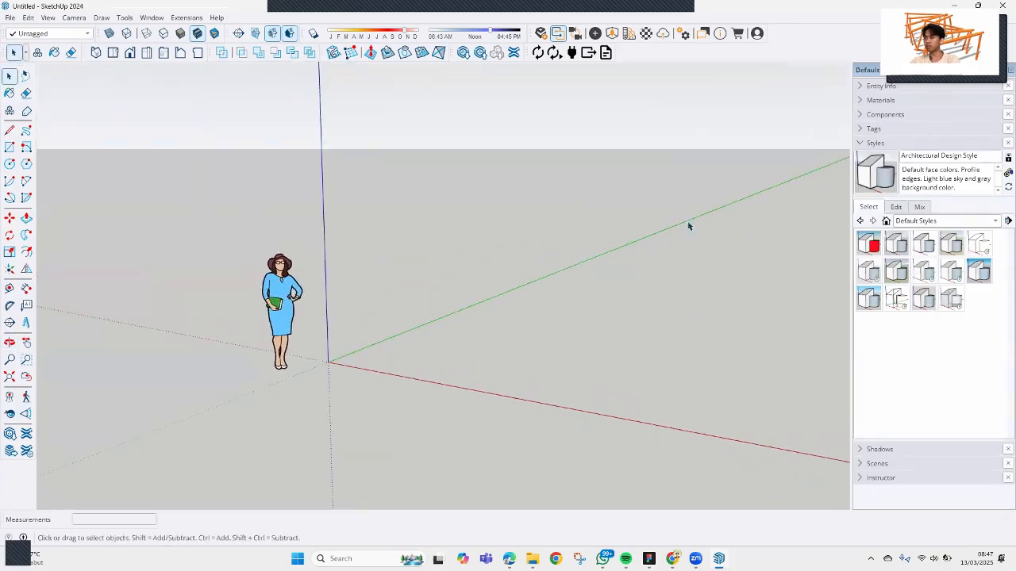
left_click(889, 144)
left_click(897, 158)
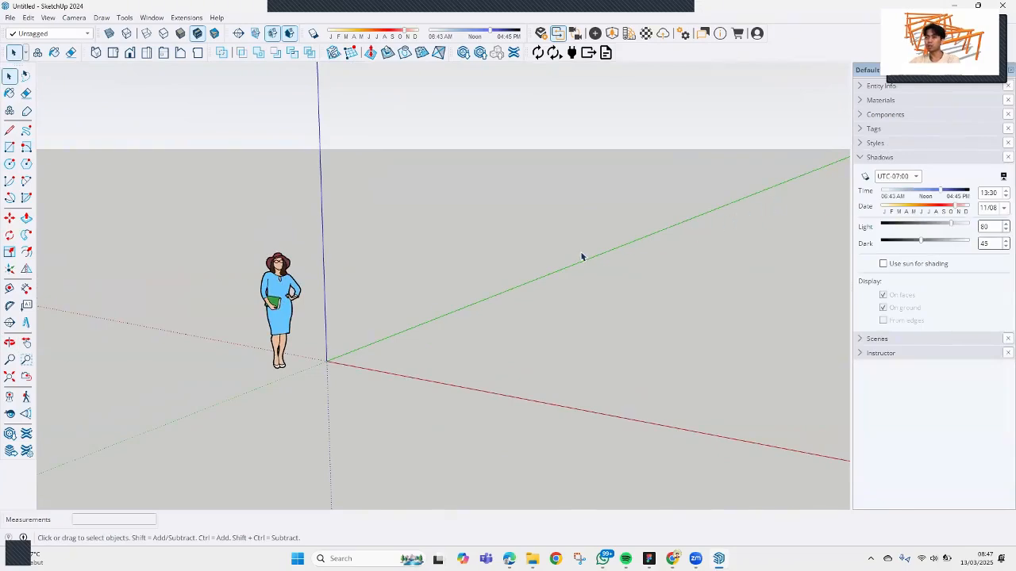
left_click(881, 157)
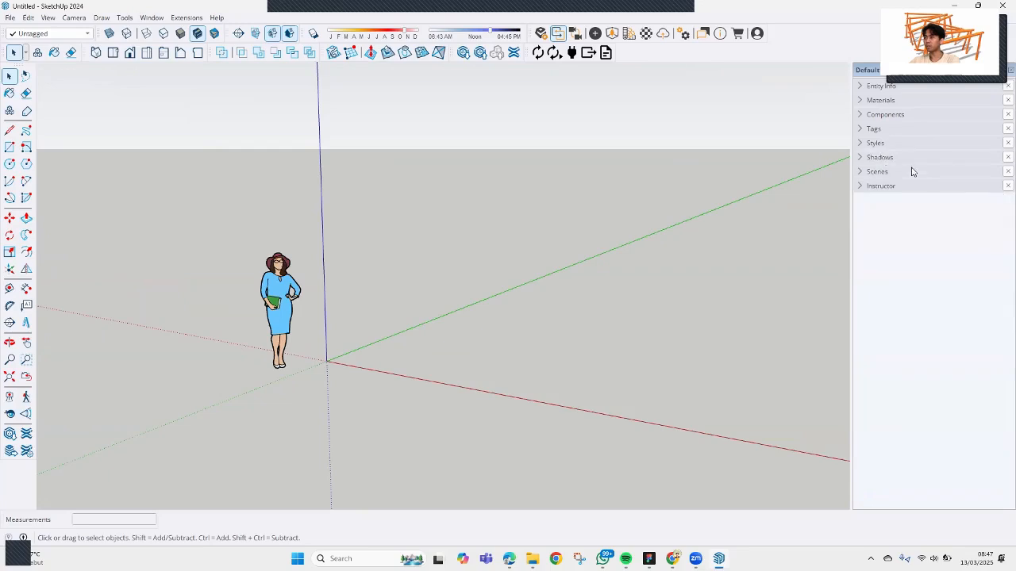
left_click(912, 172)
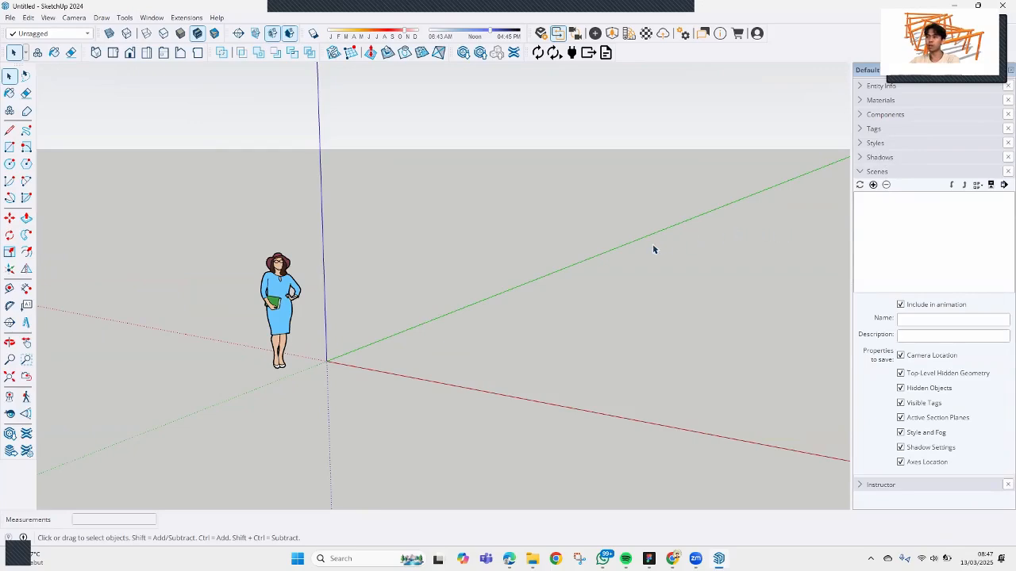
left_click(915, 177)
left_click(913, 188)
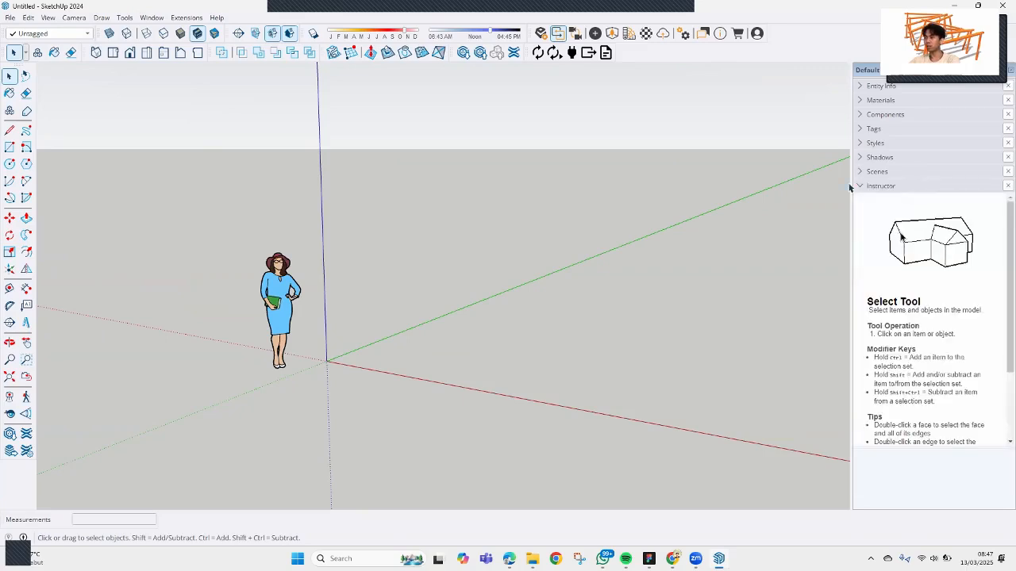
scroll(925, 334, "down", 1)
scroll(925, 333, "down", 1)
scroll(925, 333, "up", 3)
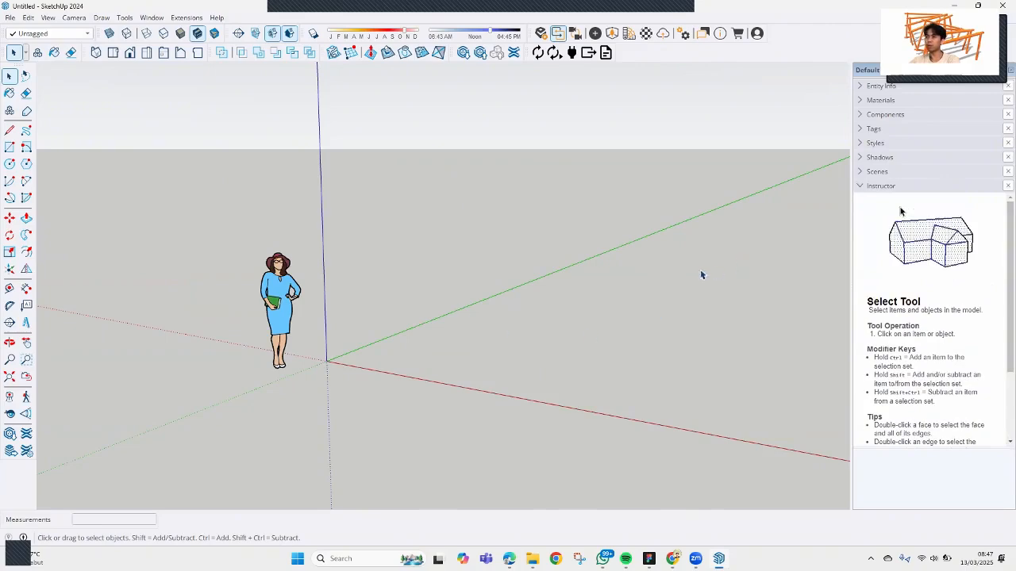
left_click(885, 187)
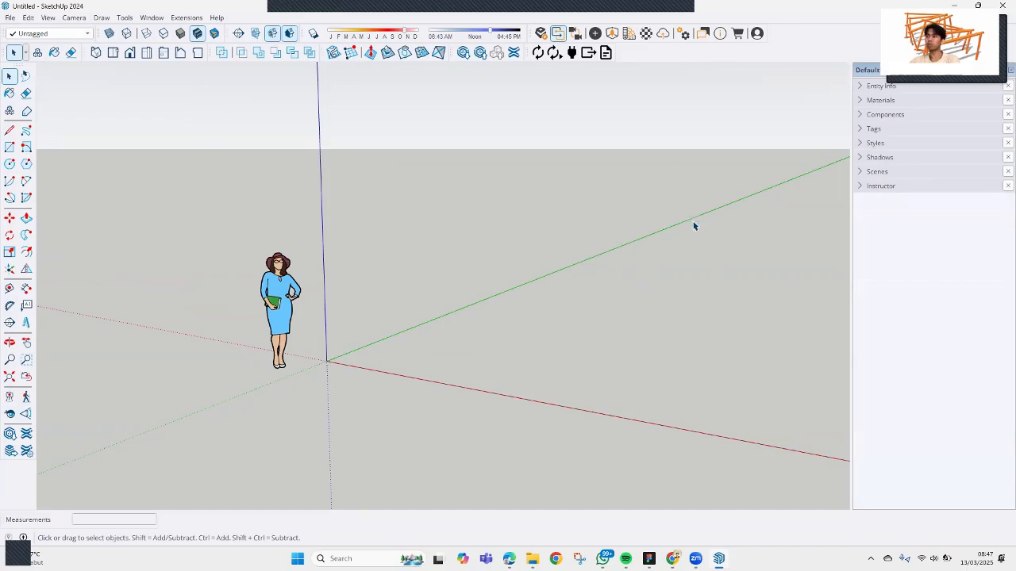
mouse_move(449, 240)
middle_mouse_down()
mouse_move(494, 274)
mouse_move(467, 261)
mouse_move(480, 250)
mouse_move(323, 245)
mouse_move(322, 299)
mouse_move(376, 296)
mouse_move(344, 301)
mouse_move(352, 274)
mouse_move(449, 261)
mouse_move(45, 186)
middle_mouse_up()
left_click(9, 148)
left_click(9, 132)
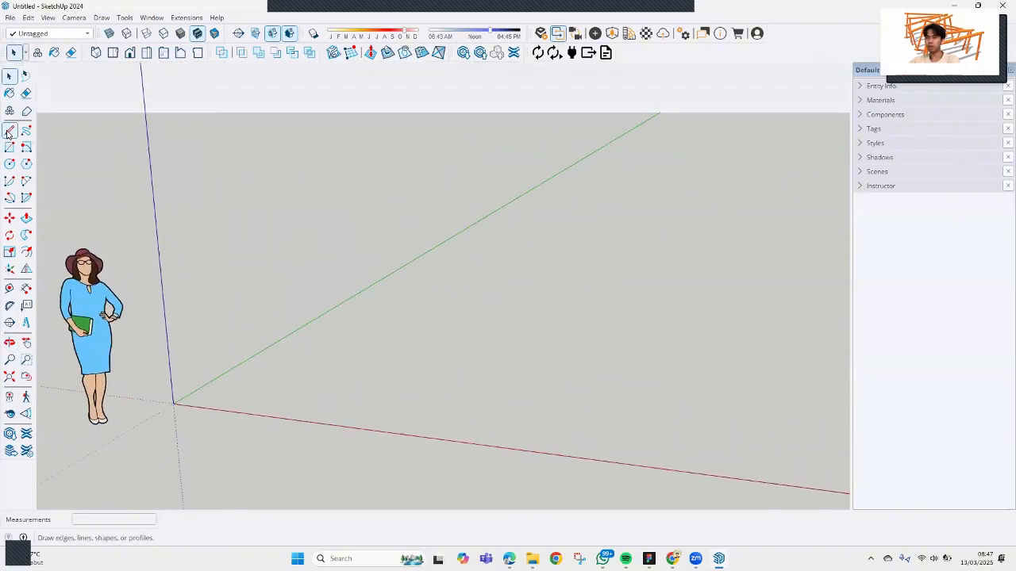
middle_click_drag(339, 319, 425, 286)
mouse_move(342, 361)
middle_mouse_down()
mouse_move(333, 326)
mouse_move(344, 381)
mouse_move(361, 360)
middle_mouse_up()
scroll(333, 329, "up", 3)
scroll(332, 329, "down", 2)
scroll(362, 359, "up", 3)
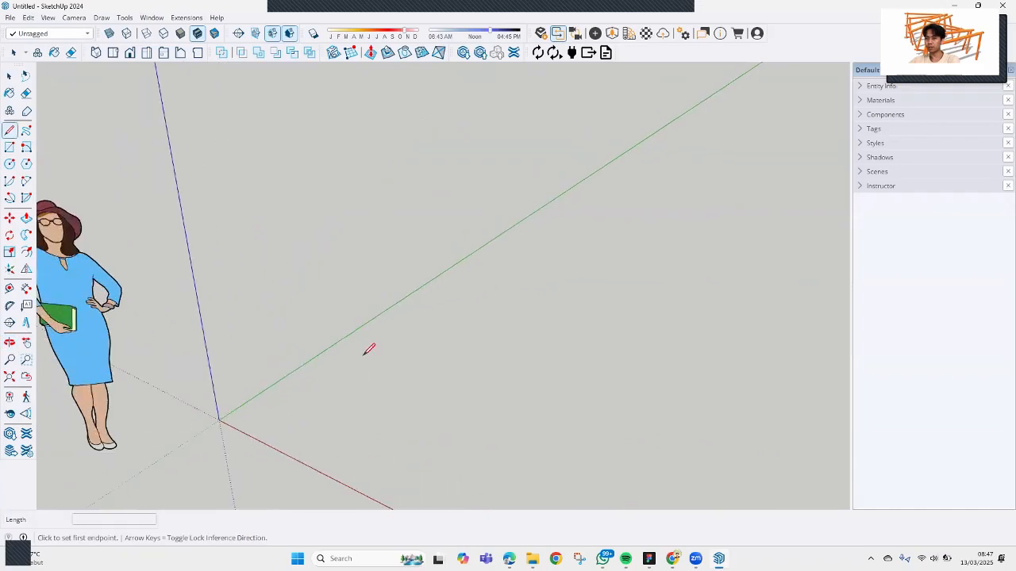
scroll(362, 357, "down", 1)
mouse_move(511, 356)
middle_mouse_down()
mouse_move(601, 405)
mouse_move(529, 255)
mouse_move(453, 370)
mouse_move(606, 433)
mouse_move(420, 229)
mouse_move(532, 265)
mouse_move(294, 254)
mouse_move(322, 300)
mouse_move(333, 285)
mouse_move(363, 308)
mouse_move(368, 286)
middle_mouse_up()
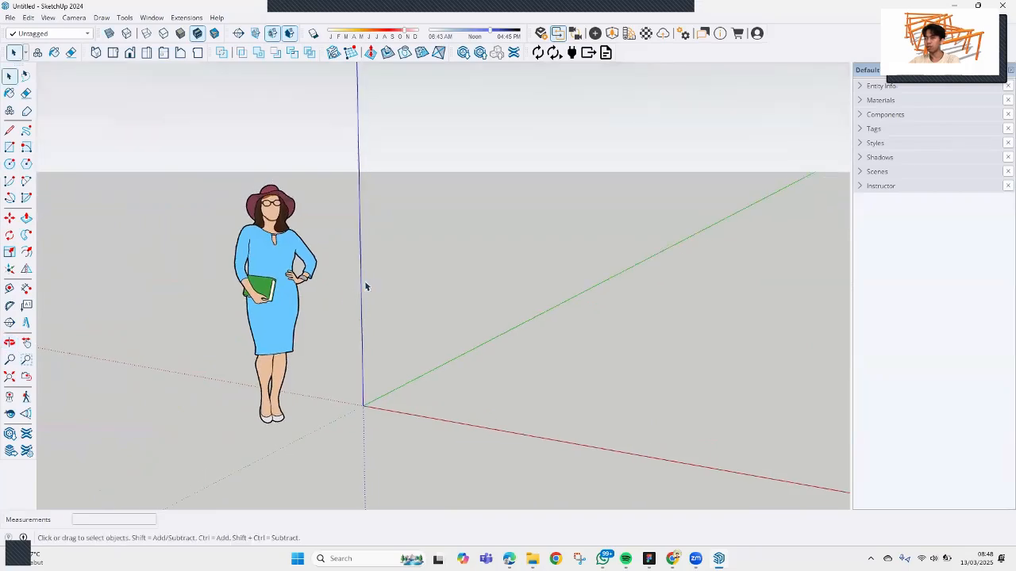
Step: Draw a 1000 mm line from the origin along the green axis
mouse_move(370, 246)
middle_mouse_down()
mouse_move(291, 310)
mouse_move(332, 377)
mouse_move(265, 344)
mouse_move(302, 345)
mouse_move(321, 282)
middle_mouse_up()
scroll(274, 304, "up", 3)
left_click(222, 361)
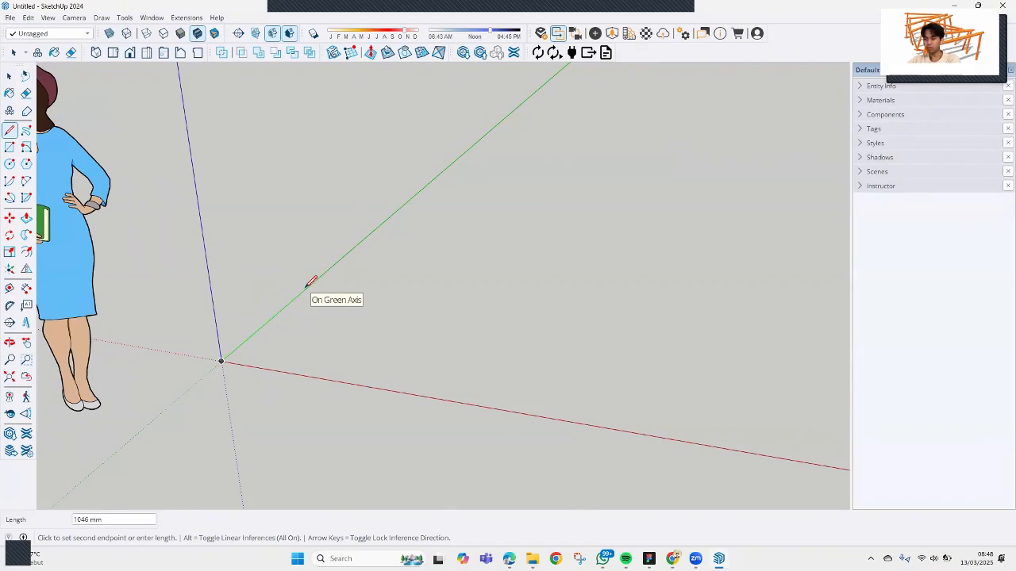
scroll(316, 277, "up", 1)
scroll(313, 278, "down", 1)
middle_click_drag(318, 273, 311, 235)
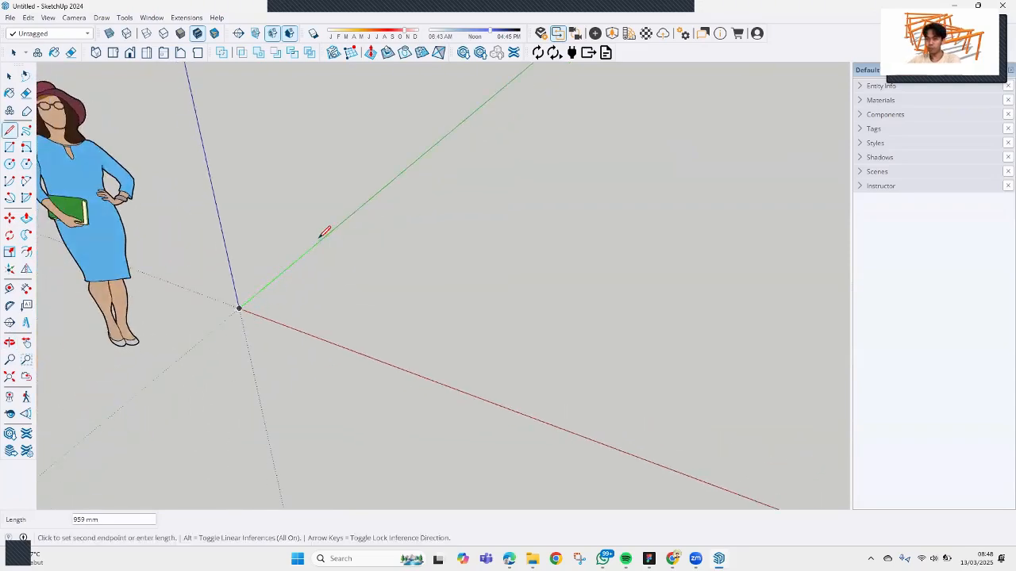
type("1000")
key("Return")
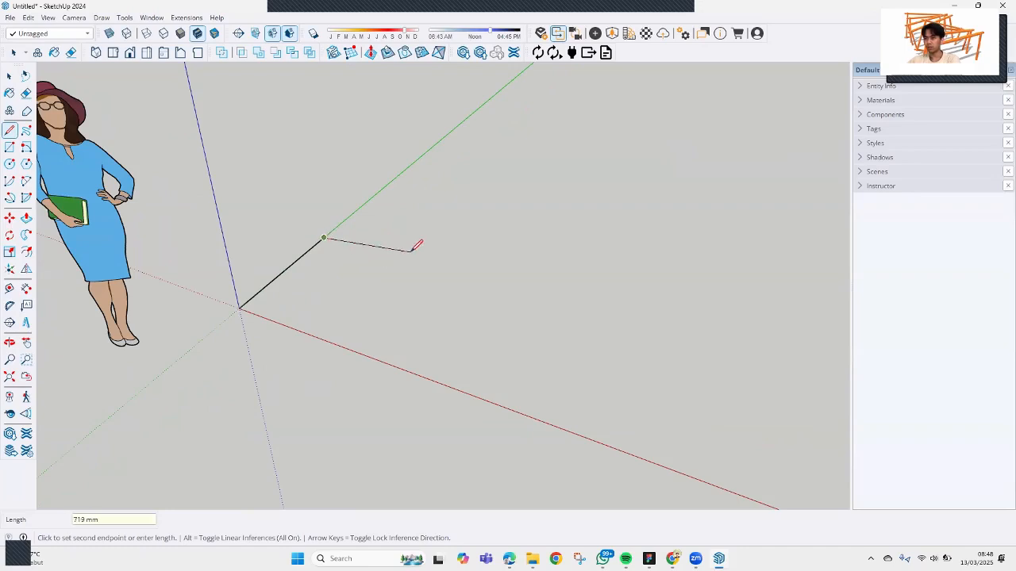
Step: Add a 1000 mm edge parallel to the red axis and close the outline back to the origin as a square face
type("1000")
key("Return")
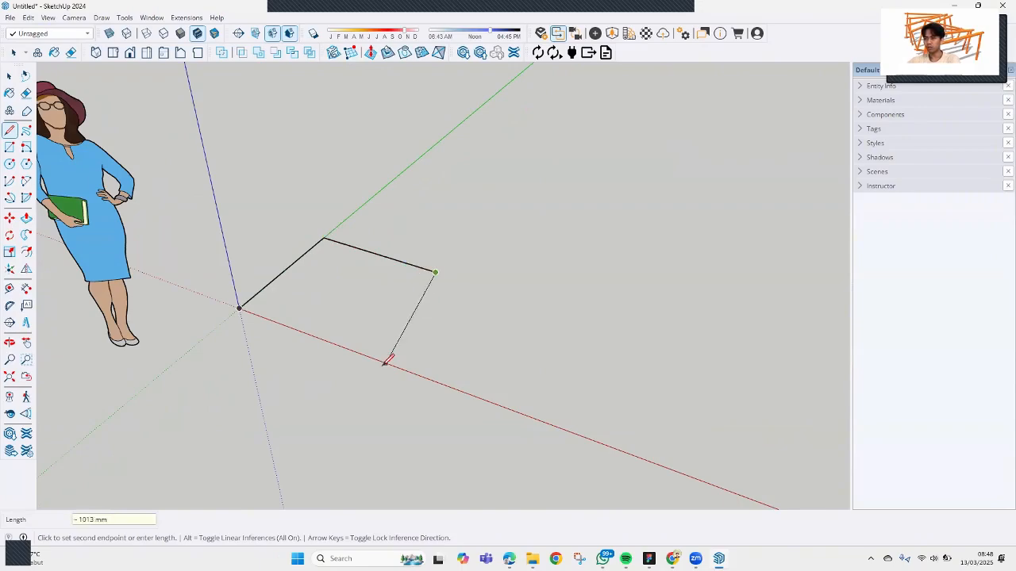
left_click(362, 354)
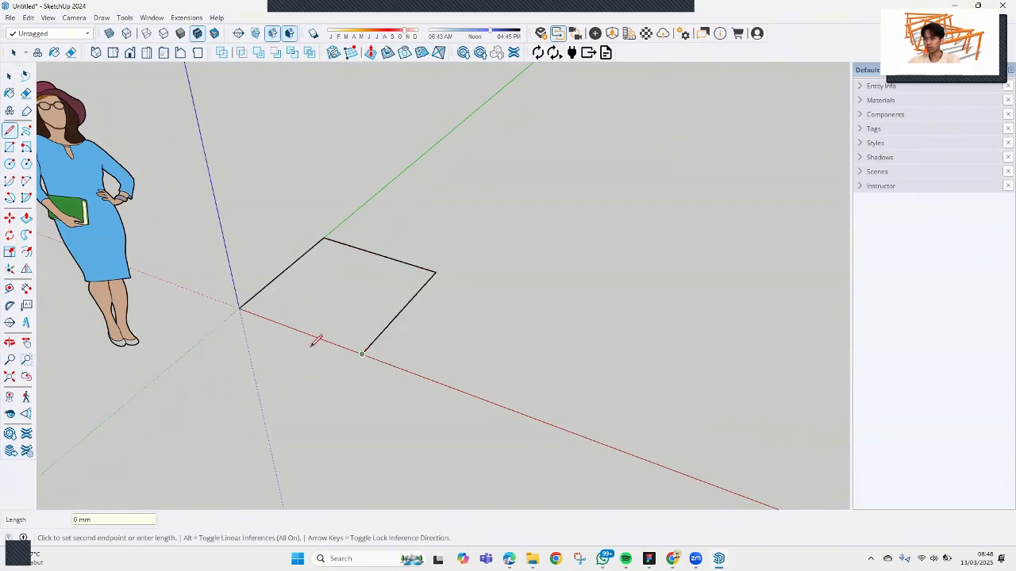
left_click(239, 308)
mouse_move(317, 313)
middle_mouse_down()
mouse_move(317, 295)
mouse_move(185, 338)
mouse_move(722, 347)
mouse_move(535, 349)
mouse_move(444, 283)
mouse_move(152, 262)
mouse_move(376, 336)
mouse_move(315, 161)
mouse_move(365, 285)
mouse_move(405, 292)
mouse_move(310, 293)
mouse_move(242, 240)
mouse_move(479, 288)
mouse_move(395, 354)
mouse_move(304, 374)
mouse_move(510, 307)
mouse_move(574, 257)
mouse_move(529, 334)
mouse_move(465, 399)
mouse_move(487, 290)
mouse_move(453, 394)
mouse_move(401, 338)
mouse_move(426, 309)
mouse_move(371, 288)
middle_mouse_up()
scroll(487, 293, "down", 3)
scroll(487, 290, "up", 3)
scroll(487, 290, "down", 3)
left_click_drag(490, 291, 494, 296)
key("space")
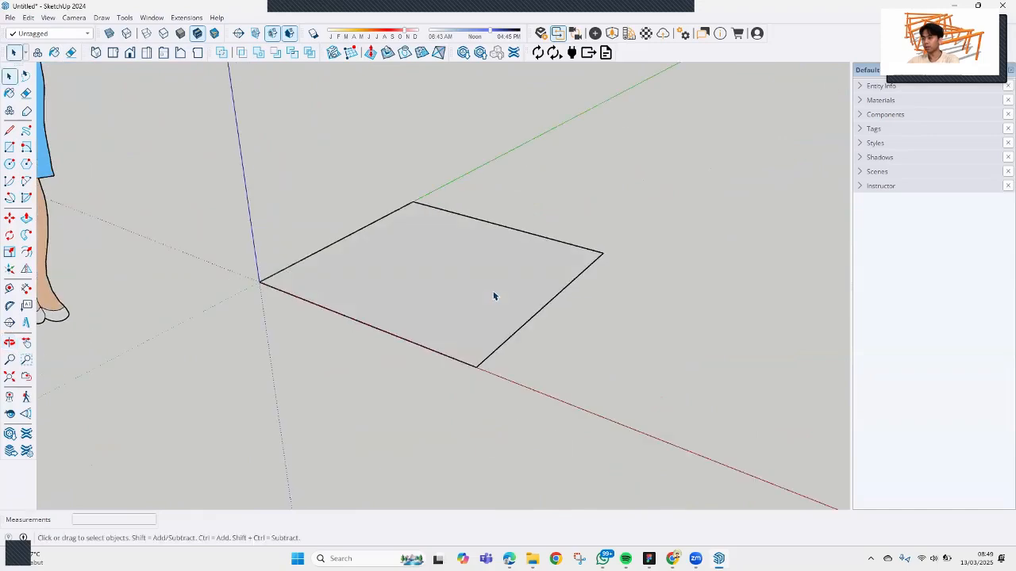
Step: Push/Pull the square face upward by 150 mm to form a slab
middle_click_drag(412, 298, 489, 304, "shift")
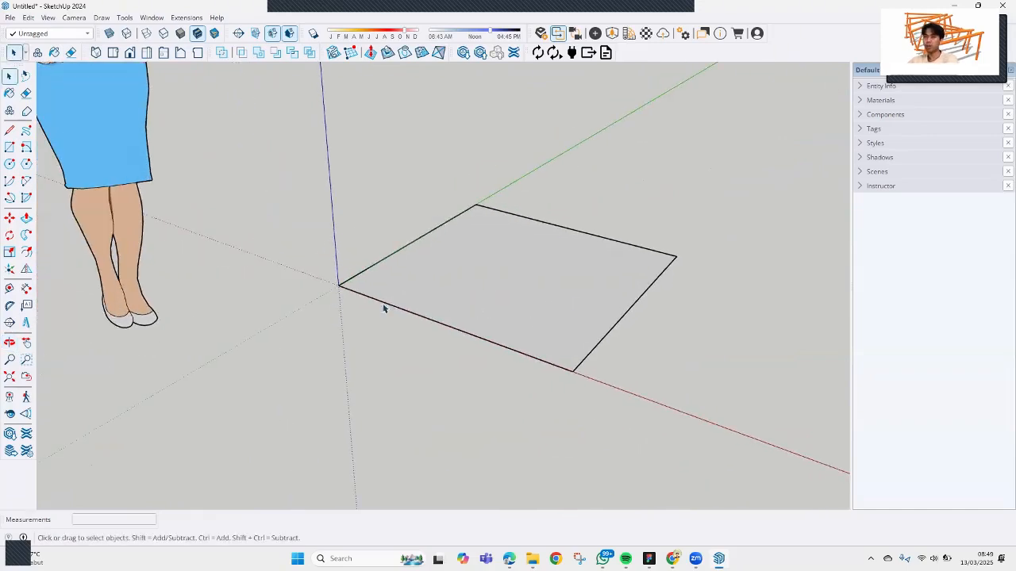
left_click(27, 216)
left_click(532, 306)
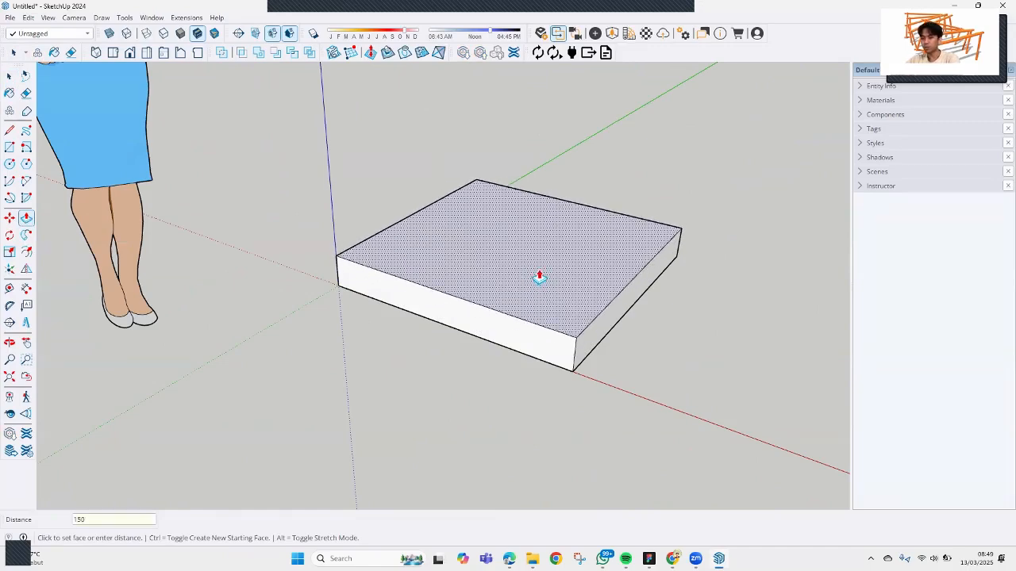
left_click(539, 276)
middle_click_drag(573, 294, 476, 294)
key("space")
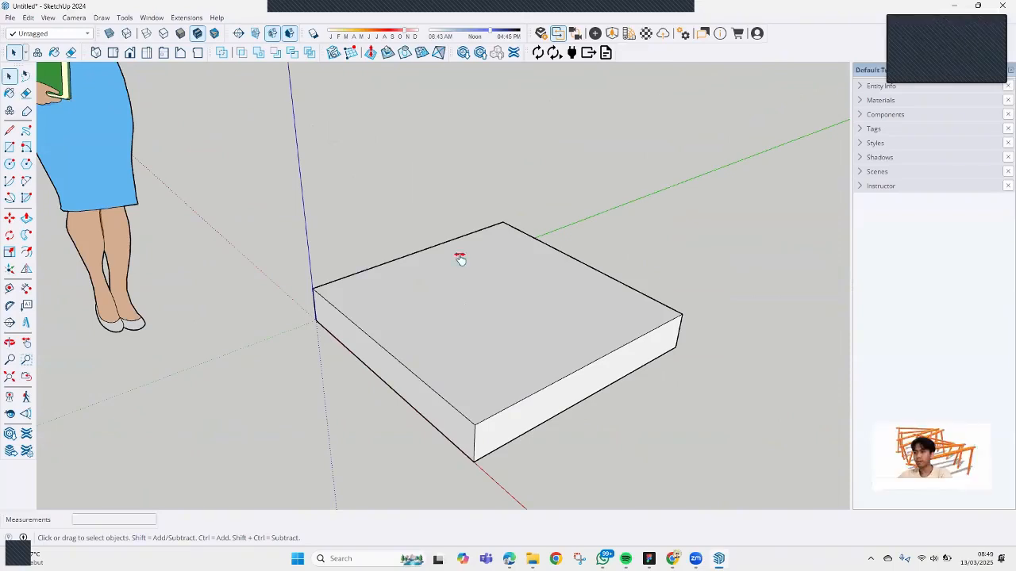
middle_click_drag(459, 259, 408, 226, "shift")
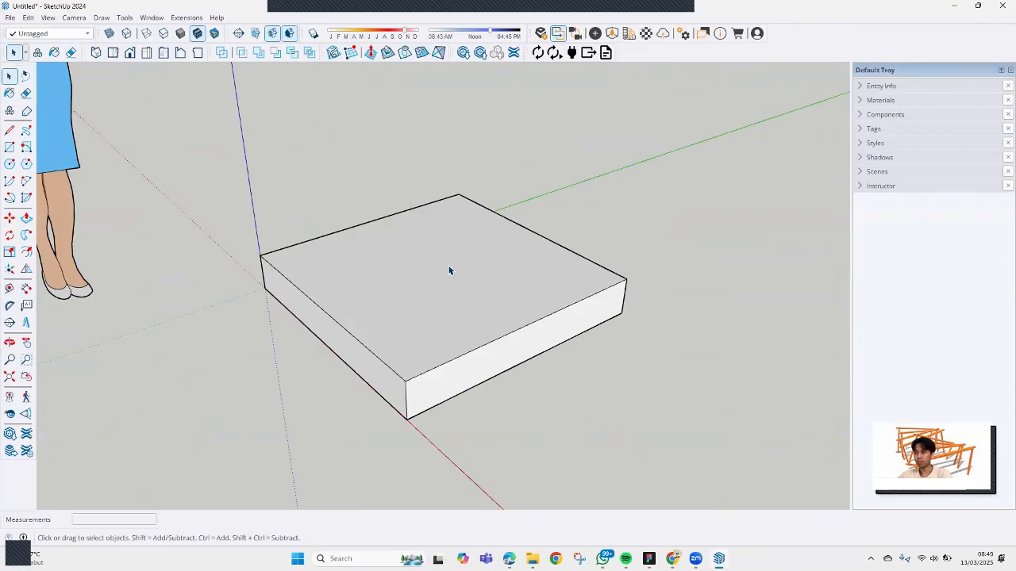
middle_click_drag(449, 270, 431, 289)
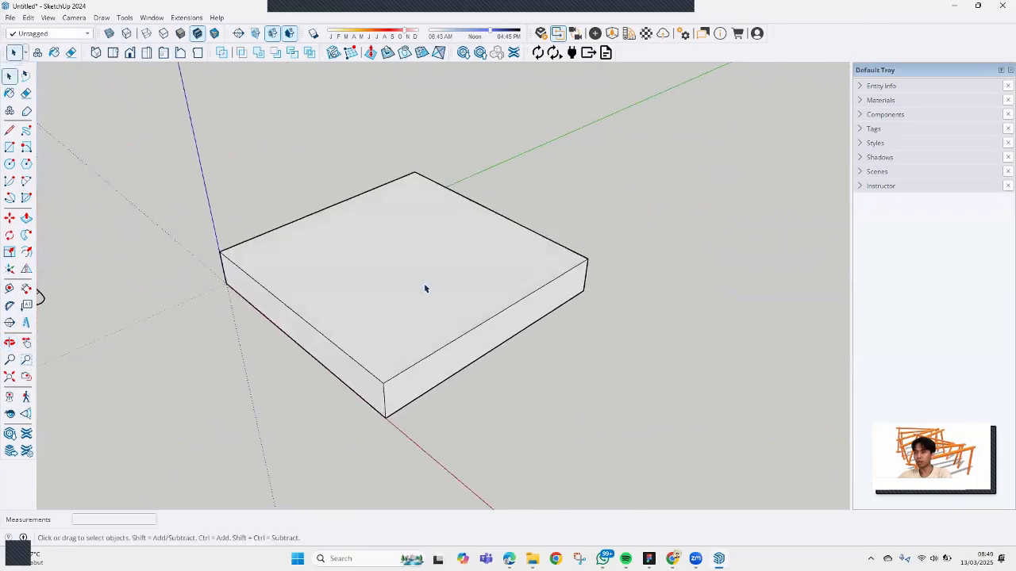
double_click(414, 287)
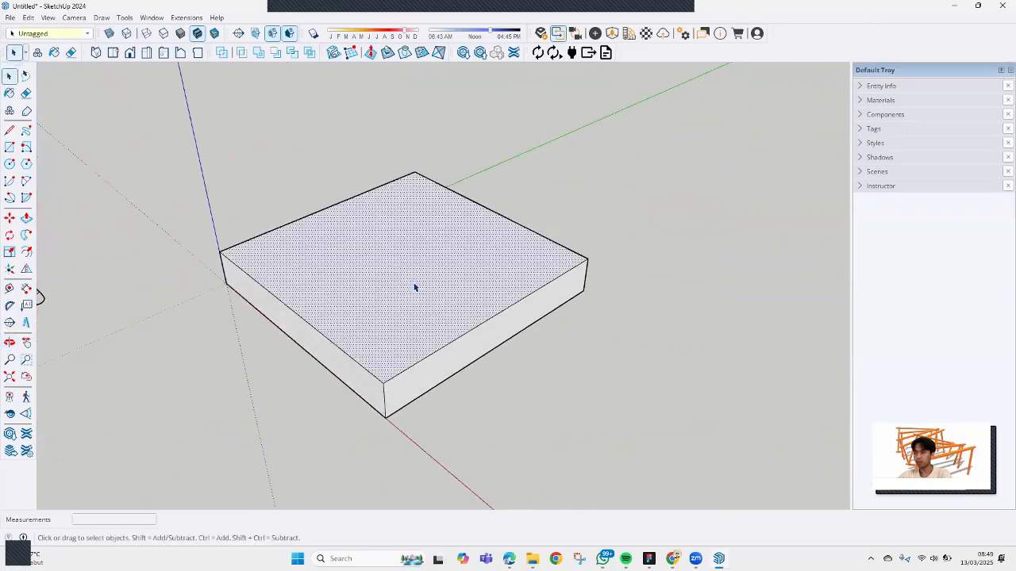
middle_click_drag(403, 286, 445, 238)
left_click(655, 206)
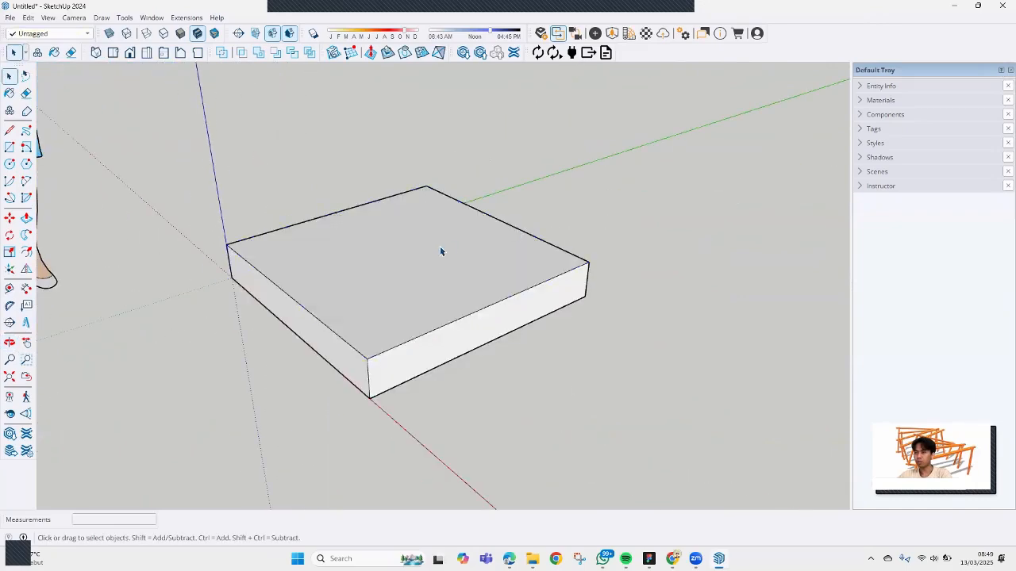
Step: Select all connected faces and edges of the slab and make them a group
triple_click(366, 272)
mouse_move(368, 272)
middle_mouse_down()
mouse_move(222, 211)
mouse_move(421, 135)
mouse_move(526, 370)
mouse_move(374, 325)
mouse_move(79, 272)
mouse_move(411, 145)
mouse_move(151, 325)
mouse_move(715, 385)
mouse_move(735, 331)
mouse_move(627, 381)
mouse_move(410, 346)
mouse_move(431, 325)
middle_mouse_up()
right_click(431, 325)
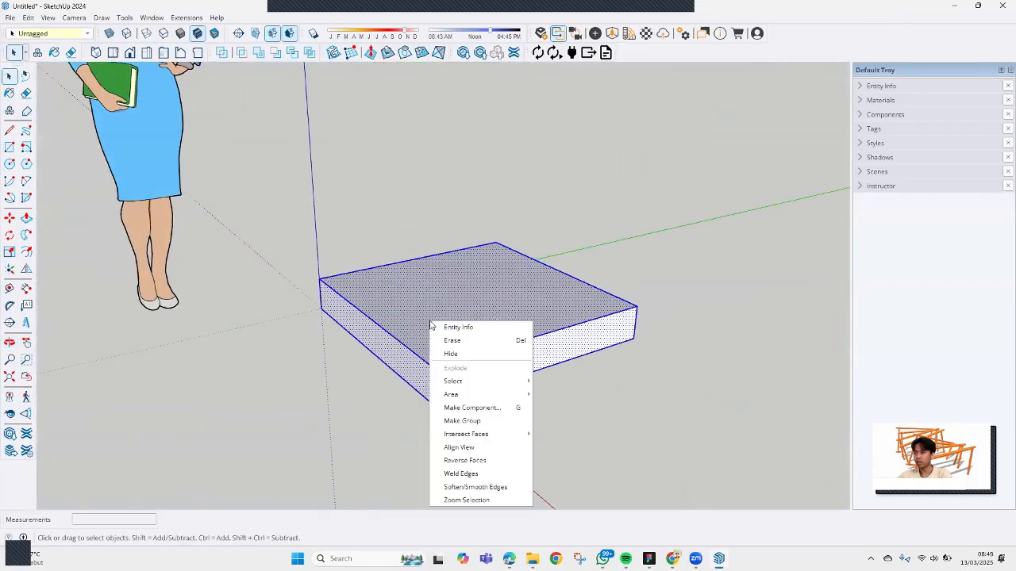
left_click(484, 422)
middle_click_drag(481, 424, 358, 363)
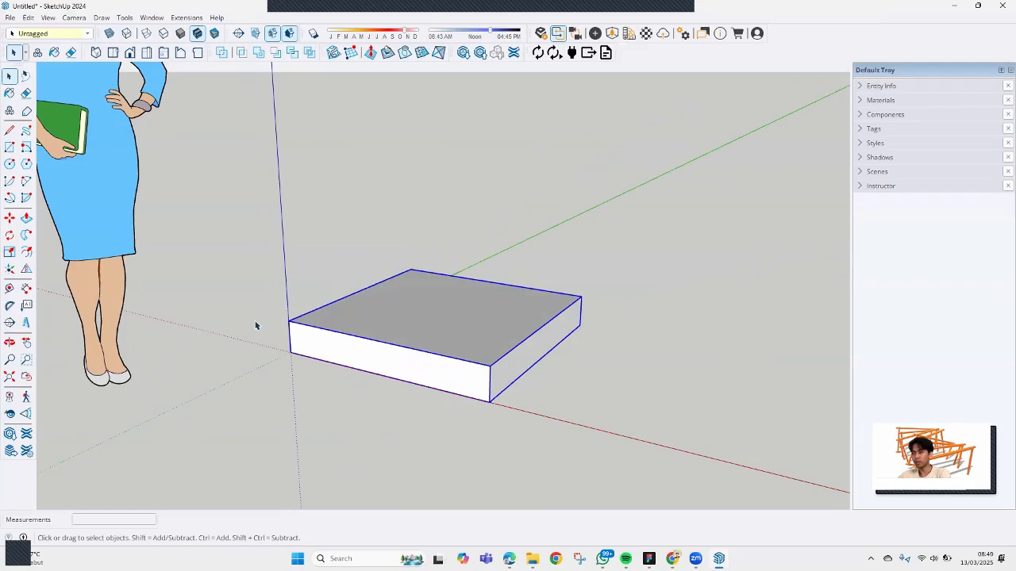
Step: Move the grouped slab down 150 mm so its upper corner sits on the origin
middle_click_drag(381, 329, 405, 355)
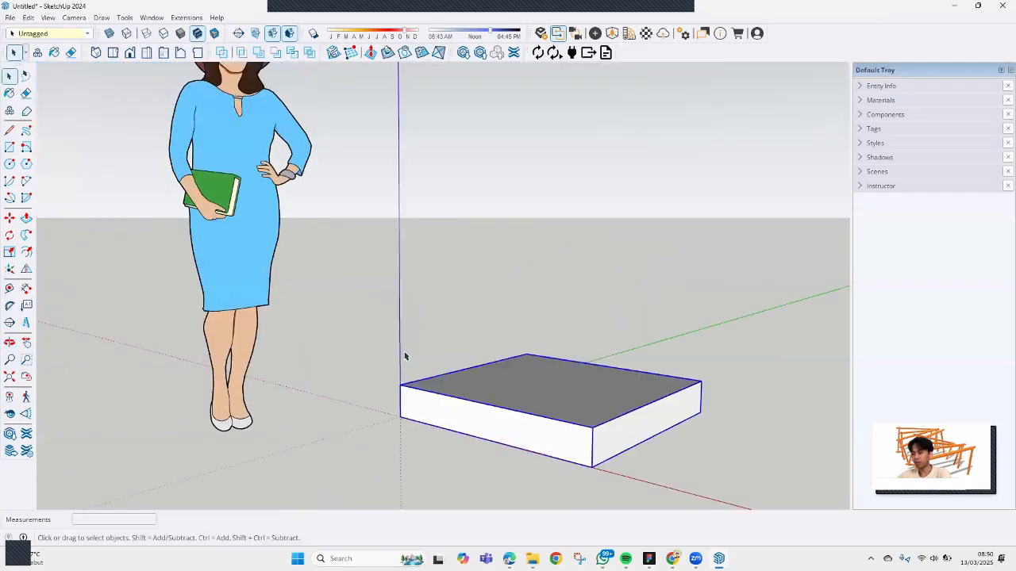
key("m")
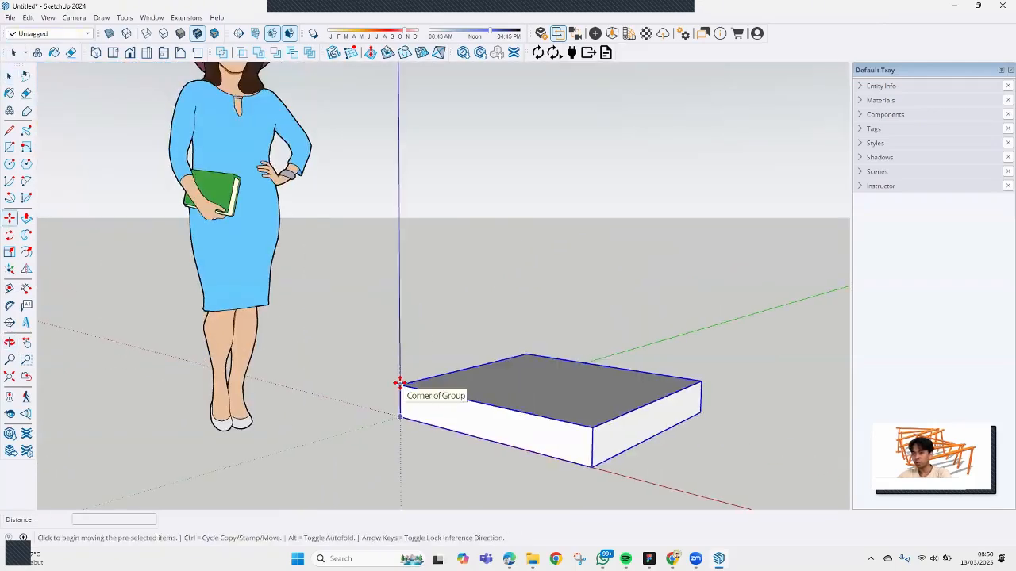
left_click(399, 383)
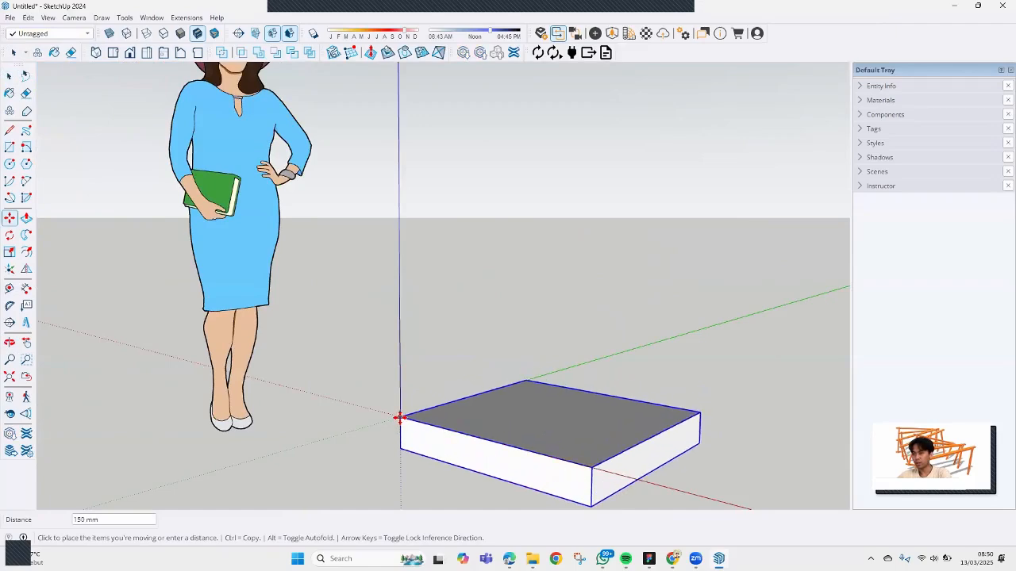
left_click(399, 416)
Step: Move the slab straight up 750 mm along the blue axis, starting from its upper corner at the origin
middle_click_drag(415, 367, 465, 394)
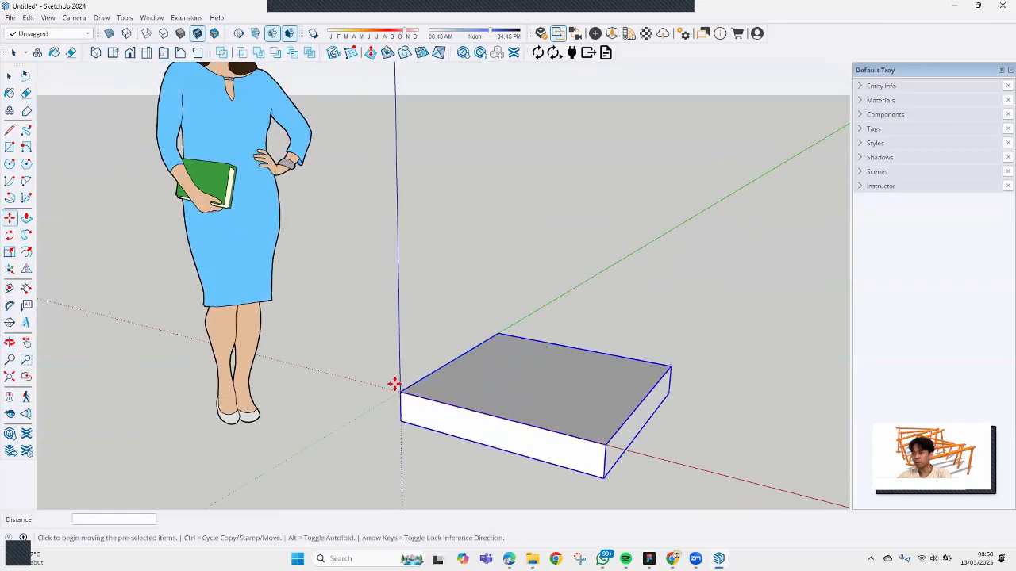
scroll(415, 396, "up", 4)
scroll(415, 396, "down", 3)
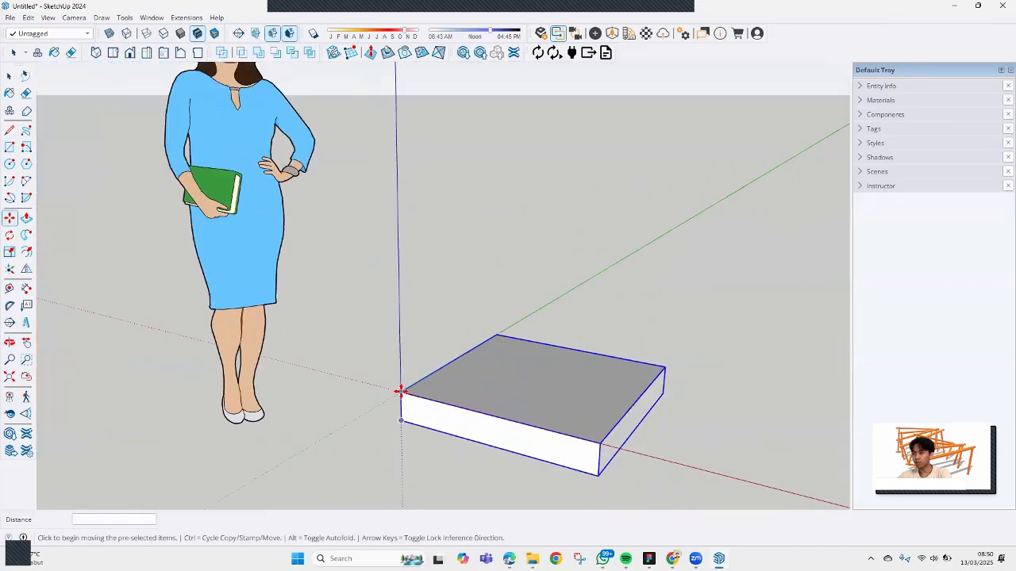
left_click(401, 390)
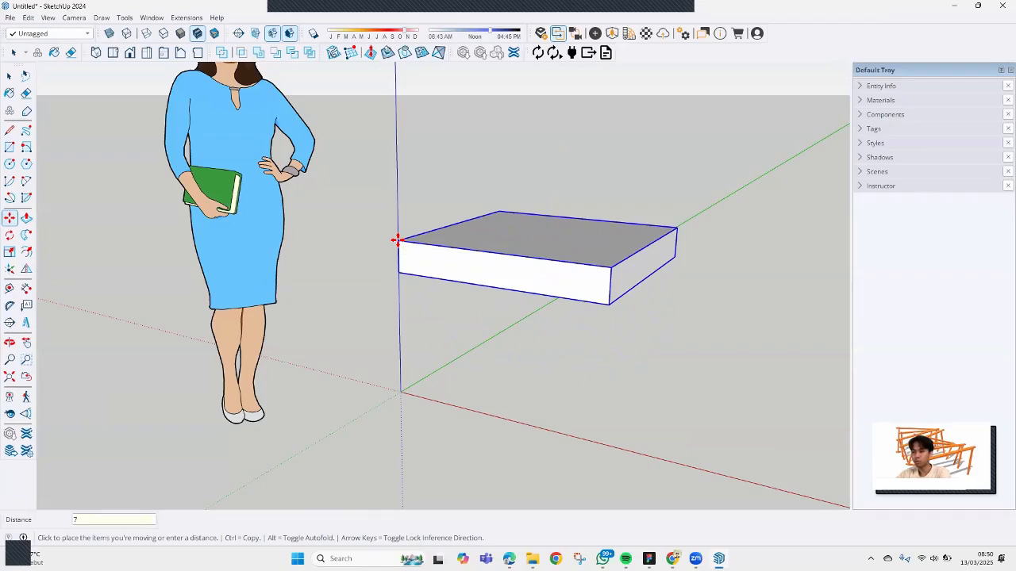
key("Return")
middle_click_drag(458, 211, 385, 230)
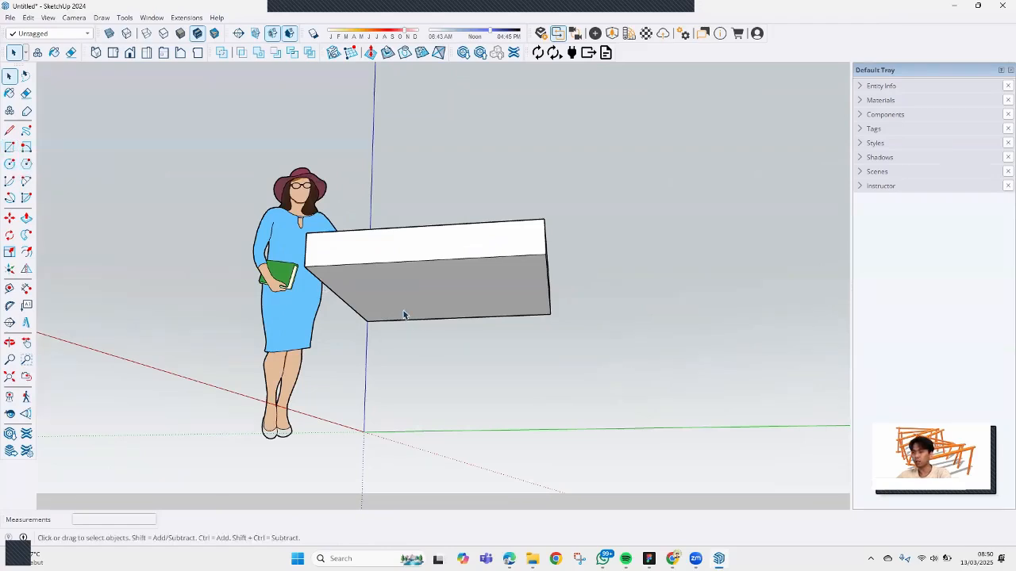
Step: Try to draw a 150 mm square at one corner of the slab's underside
middle_click_drag(370, 318, 378, 418)
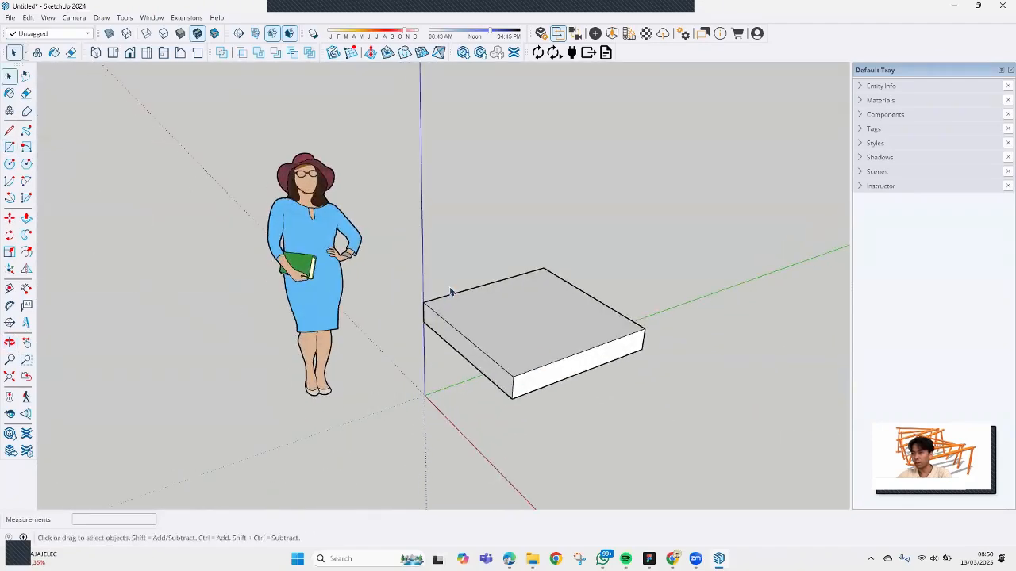
middle_click_drag(469, 257, 569, 304)
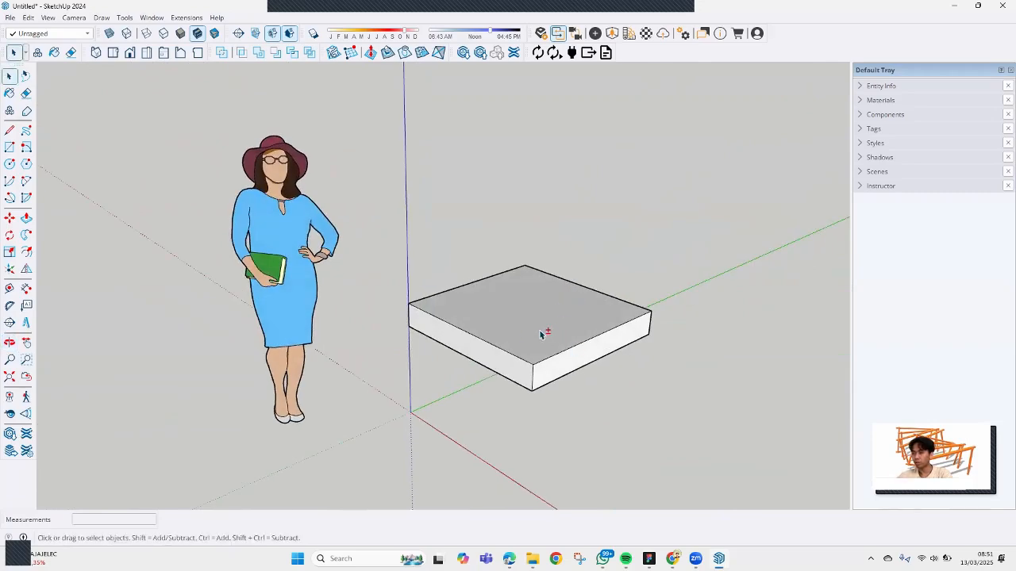
middle_click_drag(495, 321, 290, 236)
key("space")
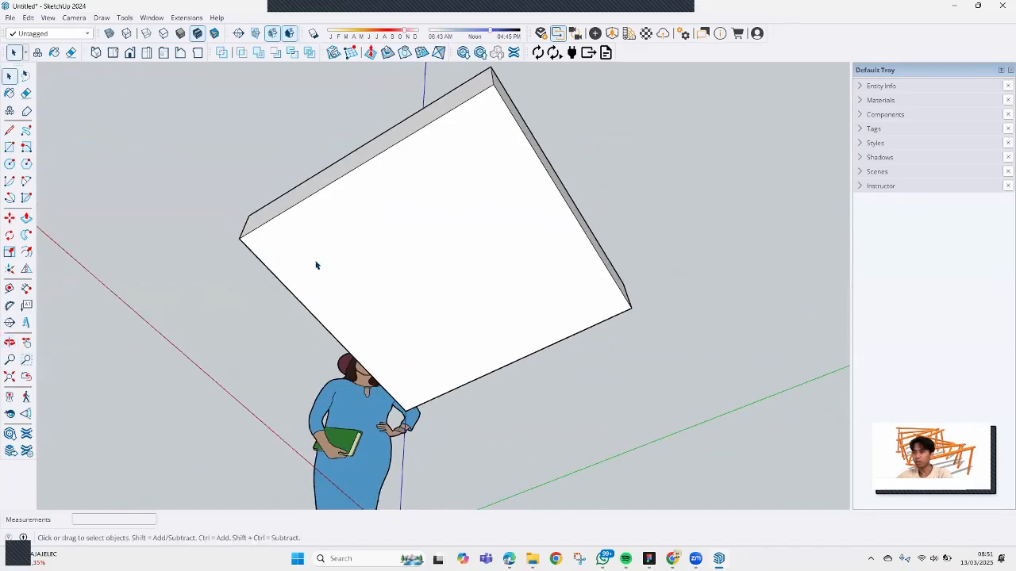
key("r")
left_click(239, 238)
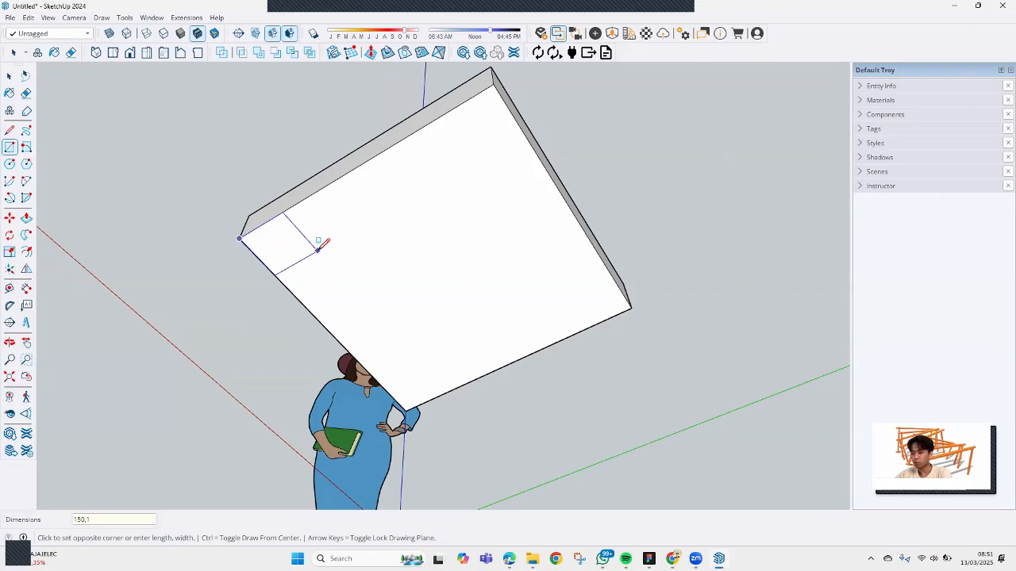
key("Return")
Step: Try to trace a line along the square's edge from the slab corner, and undo it together with the square
middle_click_drag(318, 242, 397, 143)
scroll(393, 171, "up", 3)
scroll(382, 225, "up", 4)
scroll(381, 224, "down", 2)
middle_click_drag(381, 223, 415, 262, "shift")
key("space")
left_click(405, 260)
key("l")
left_click(298, 218)
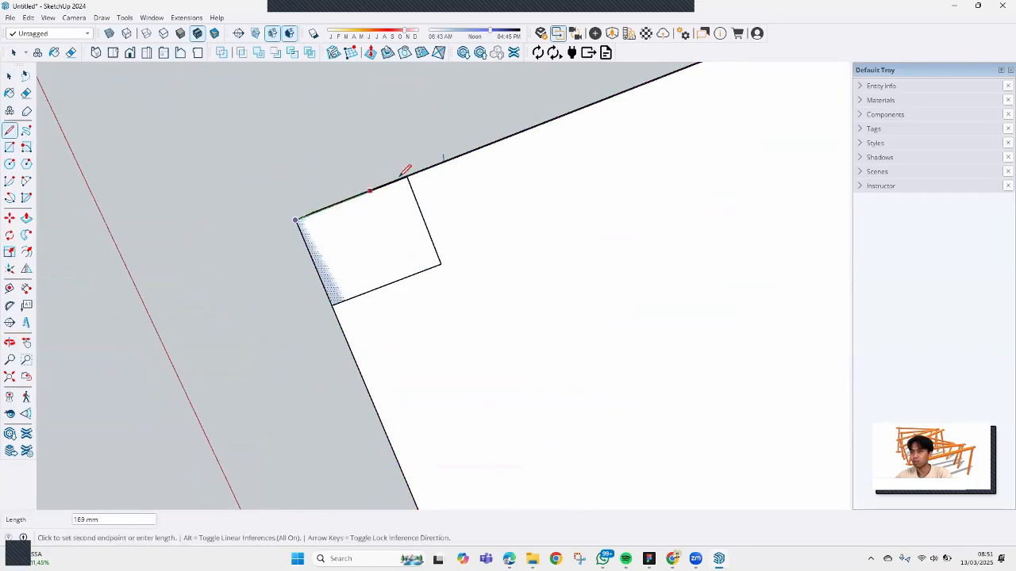
left_click(411, 173)
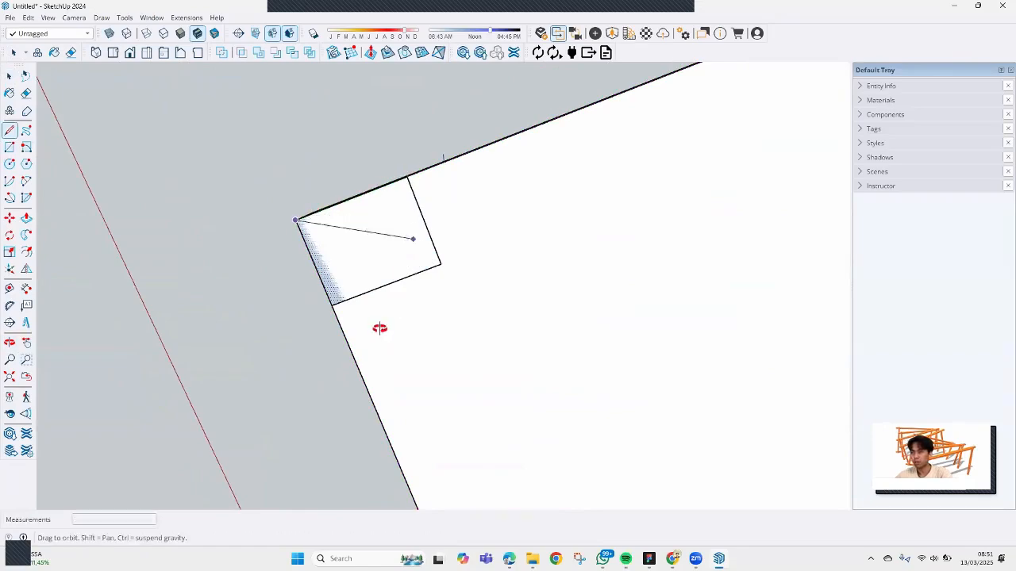
middle_click_drag(390, 302, 355, 319)
key("ctrl+z")
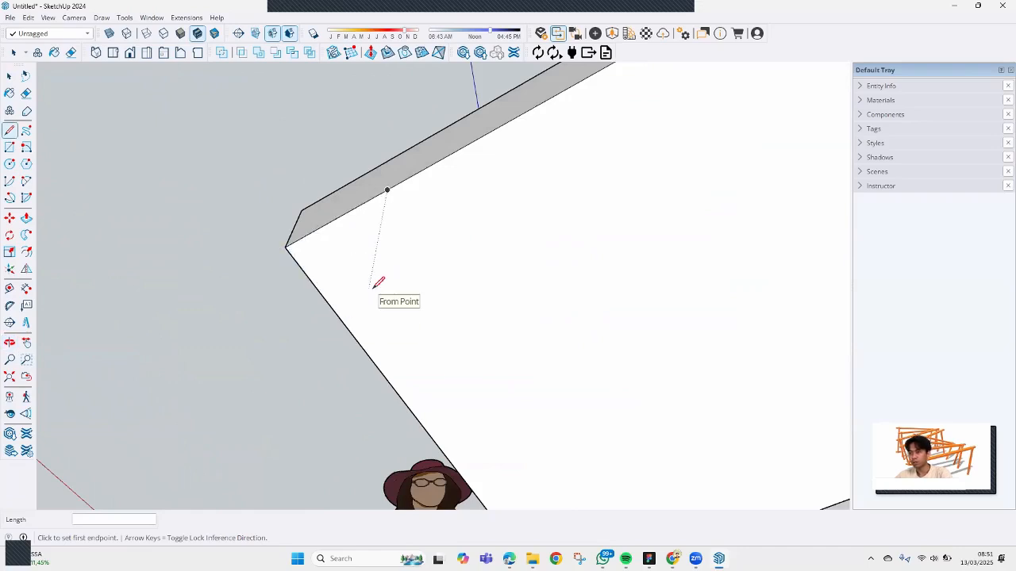
Step: Draw a 150 by 150 mm rectangle at the red-axis corner of the slab's underside
key("r")
left_click(284, 247)
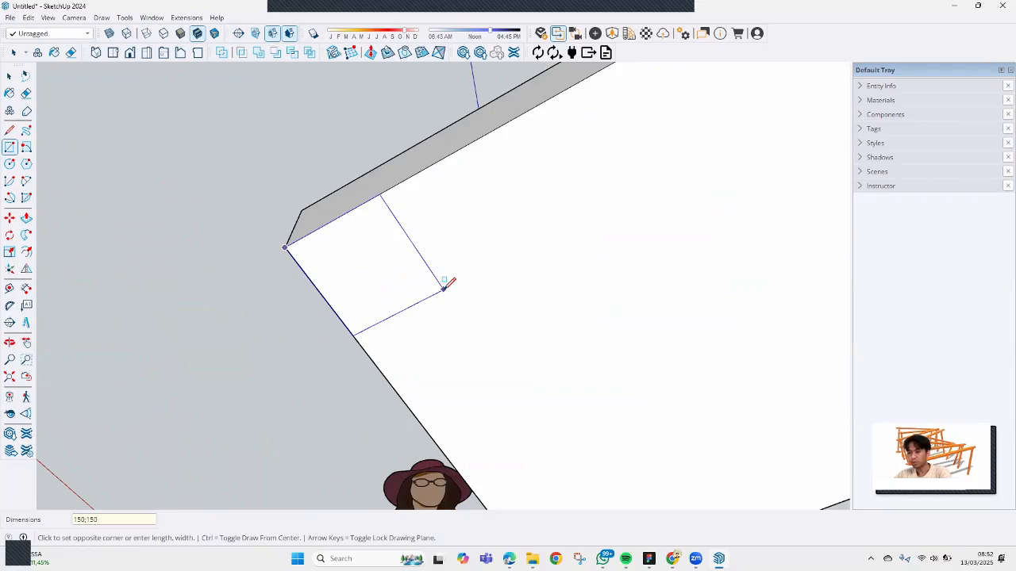
left_click(444, 288)
Step: Push/Pull the small square down 600 mm to ground level to form a table leg
middle_click_drag(446, 281, 322, 208)
key("space")
key("p")
left_click(324, 209)
middle_click_drag(343, 297, 557, 342)
left_click(370, 351)
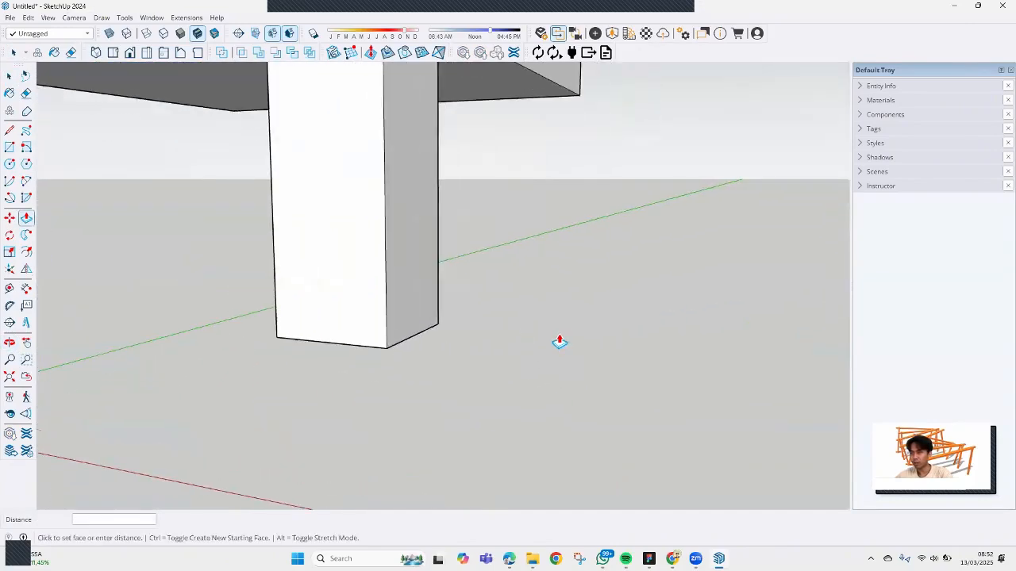
scroll(559, 342, "down", 3)
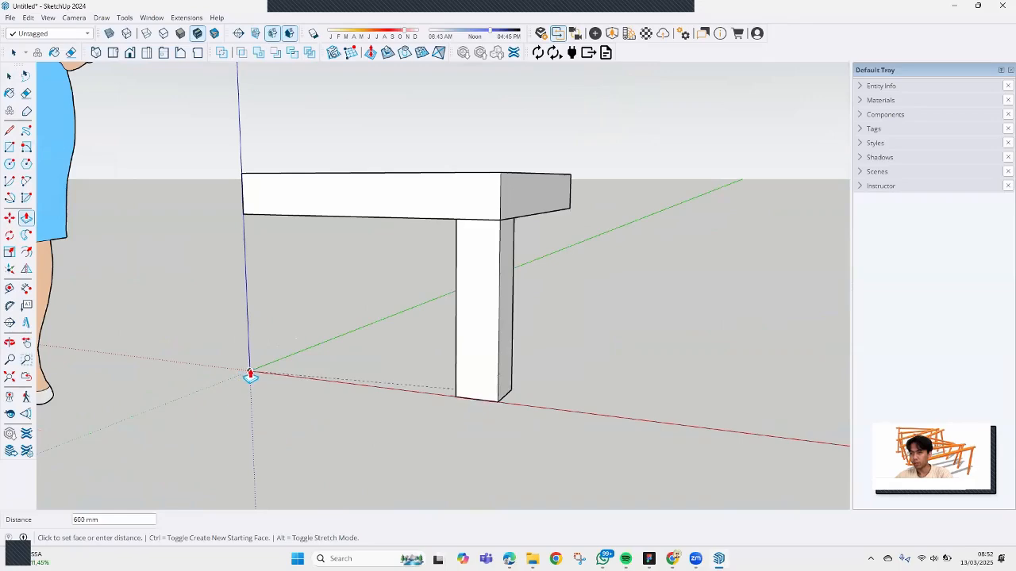
middle_click_drag(392, 372, 379, 344)
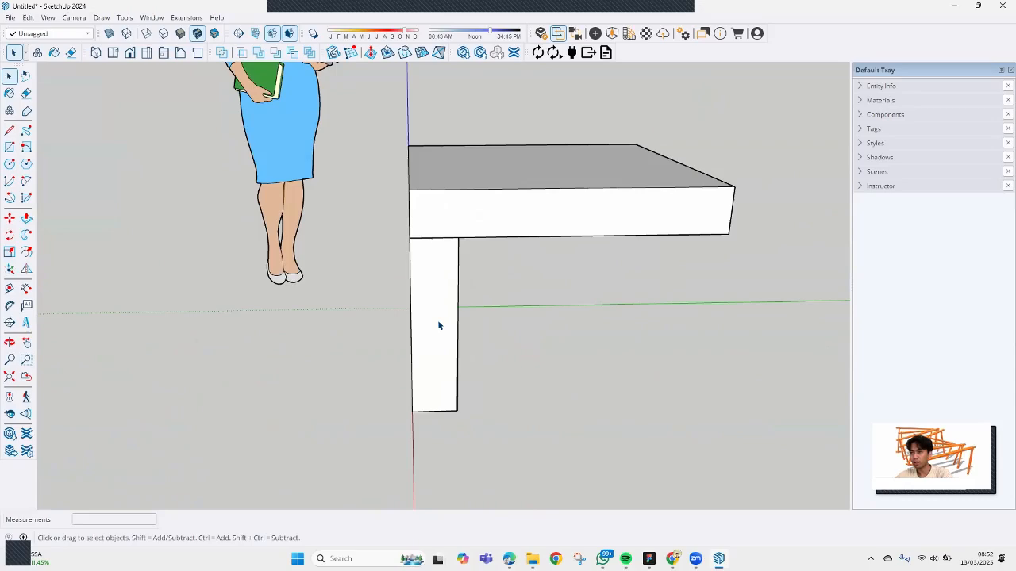
Step: Make a group of all the table leg's faces and edges
middle_click_drag(438, 325, 468, 310)
right_click(468, 309)
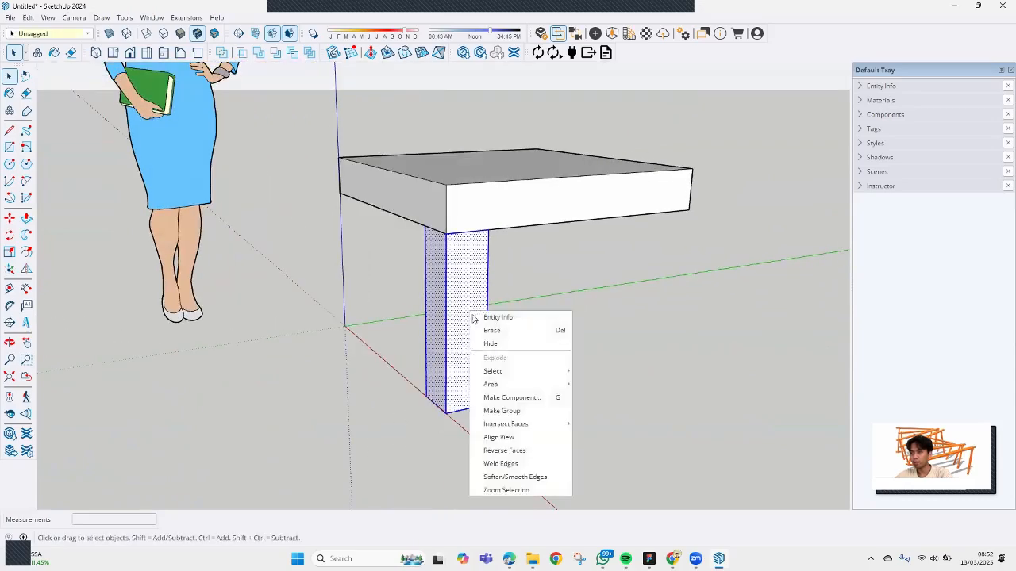
left_click(515, 410)
Step: Convert the leg group into a component named "Kaki Meja"
middle_click_drag(519, 417, 313, 283)
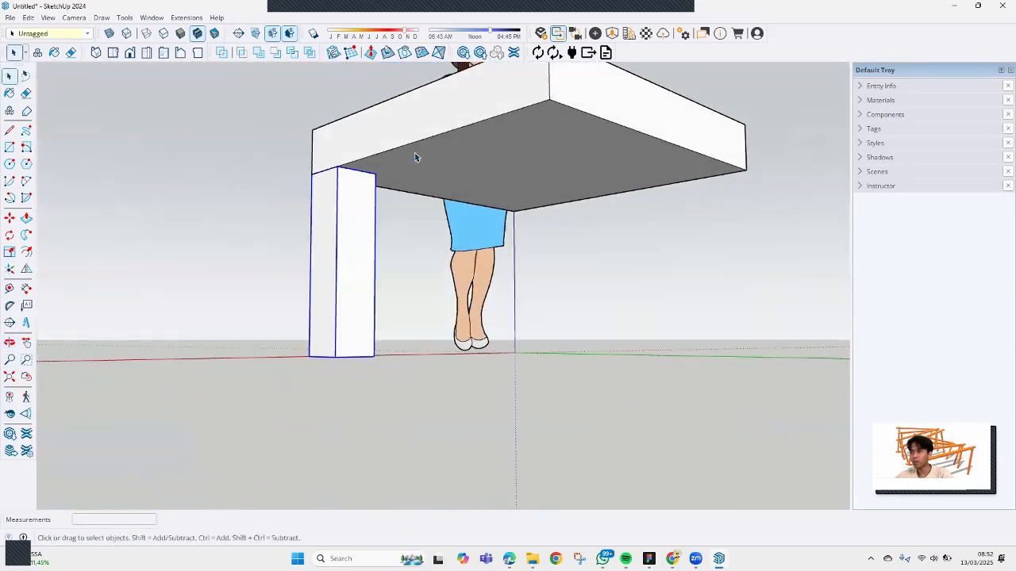
middle_click_drag(437, 210, 436, 283)
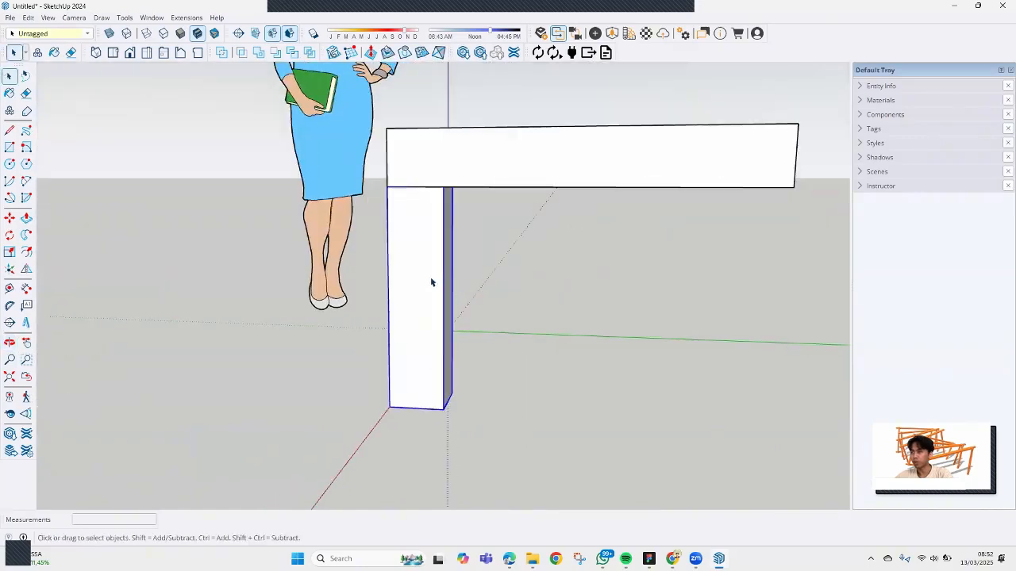
right_click(431, 283)
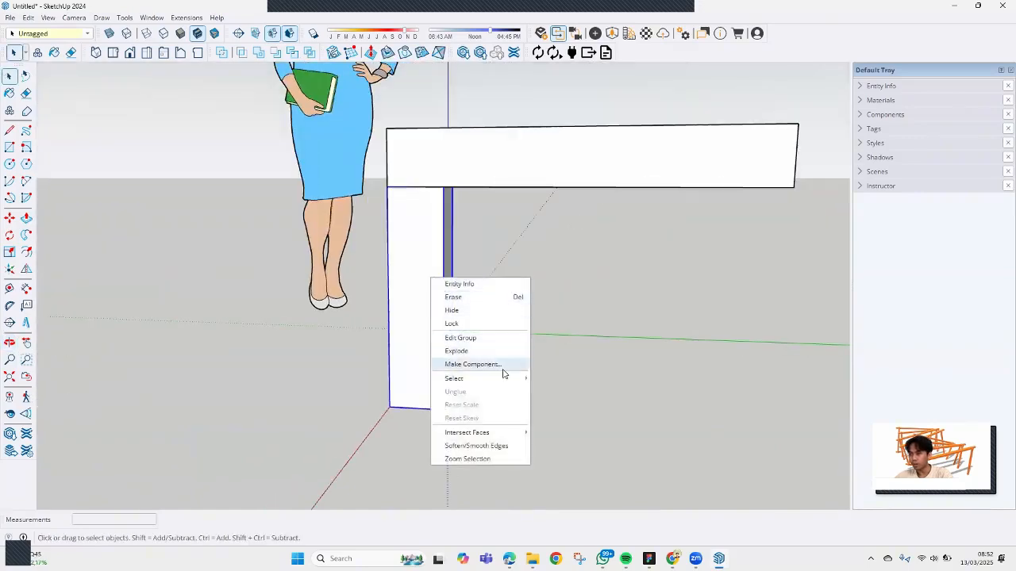
left_click(500, 367)
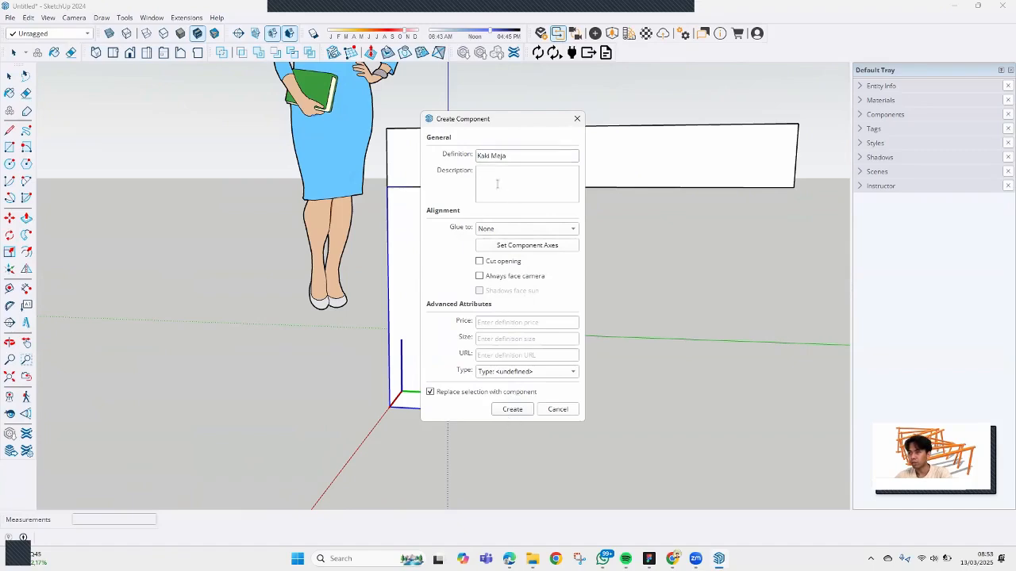
left_click(513, 409)
Step: Copy the leg 850 mm along the green axis to the tabletop's neighbouring corner
middle_click_drag(513, 410, 376, 366)
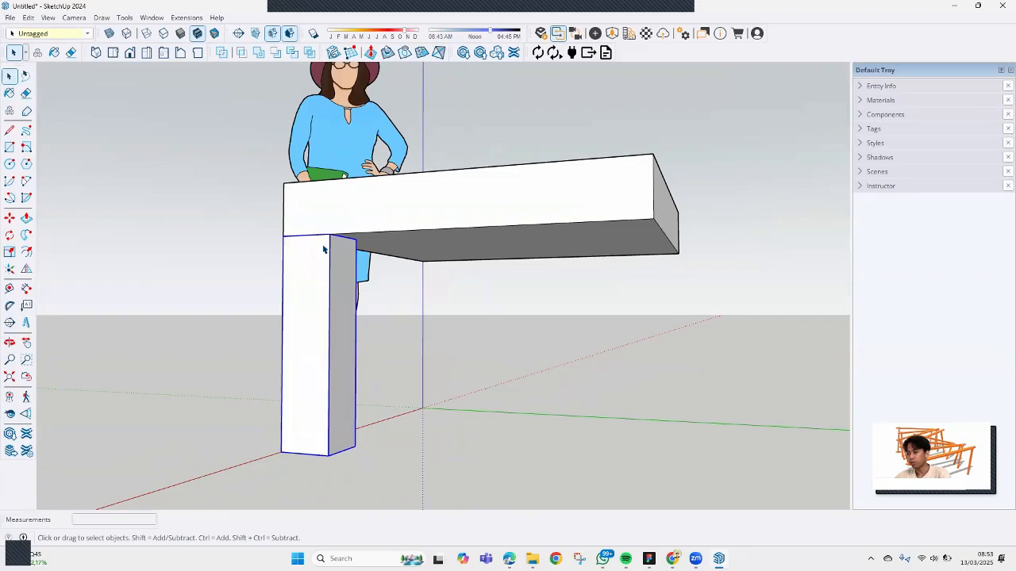
left_click(10, 218)
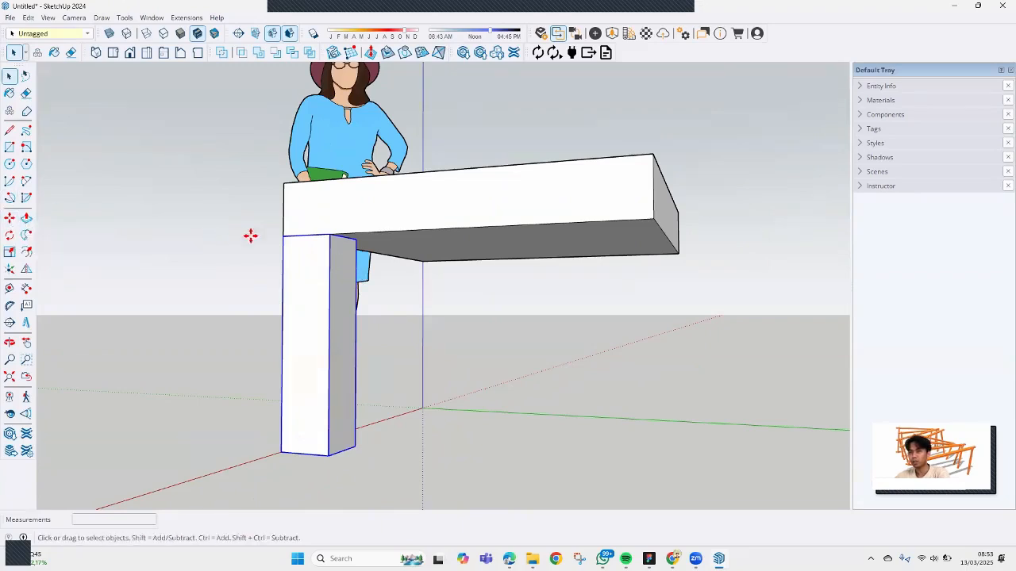
left_click(330, 235)
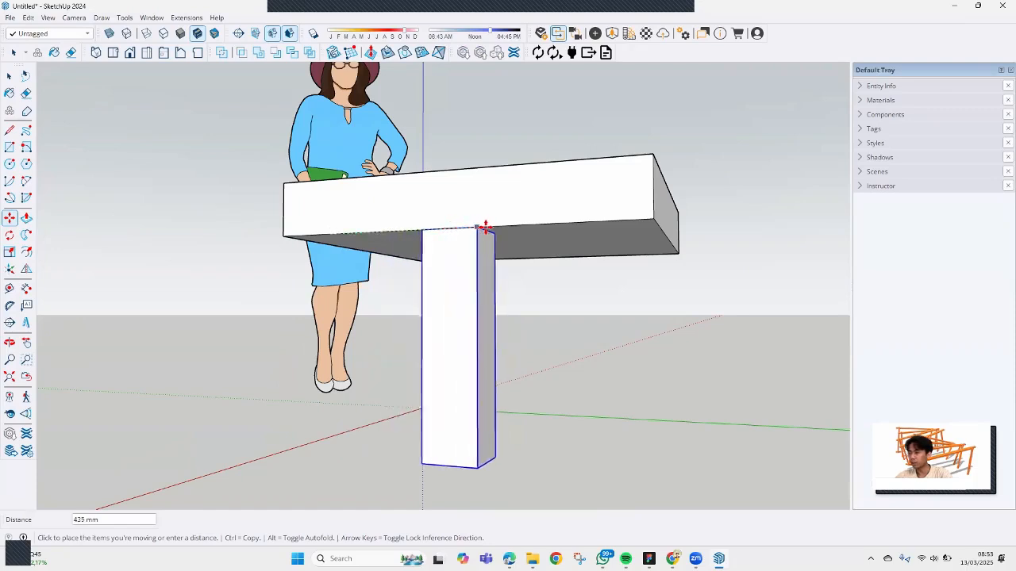
key("ctrl")
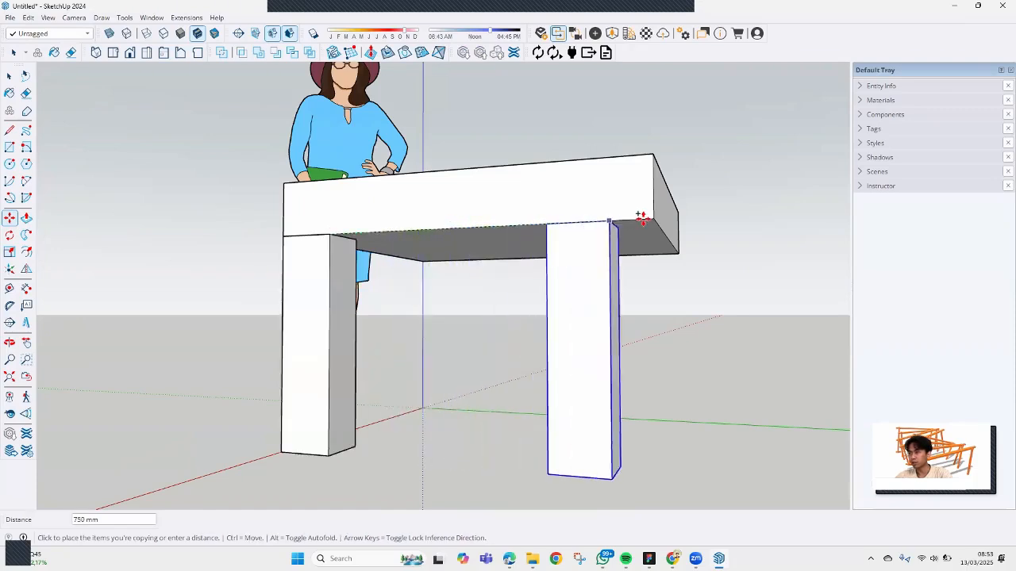
left_click(652, 217)
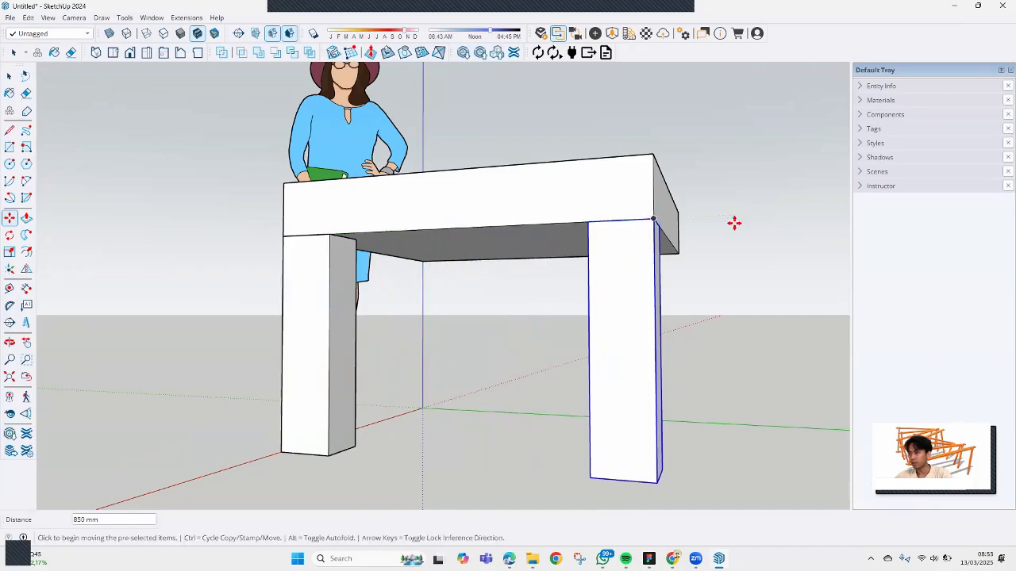
Step: Copy the second leg 850 mm parallel to the red axis to the third tabletop corner
middle_click_drag(719, 230, 238, 242)
left_click(238, 242)
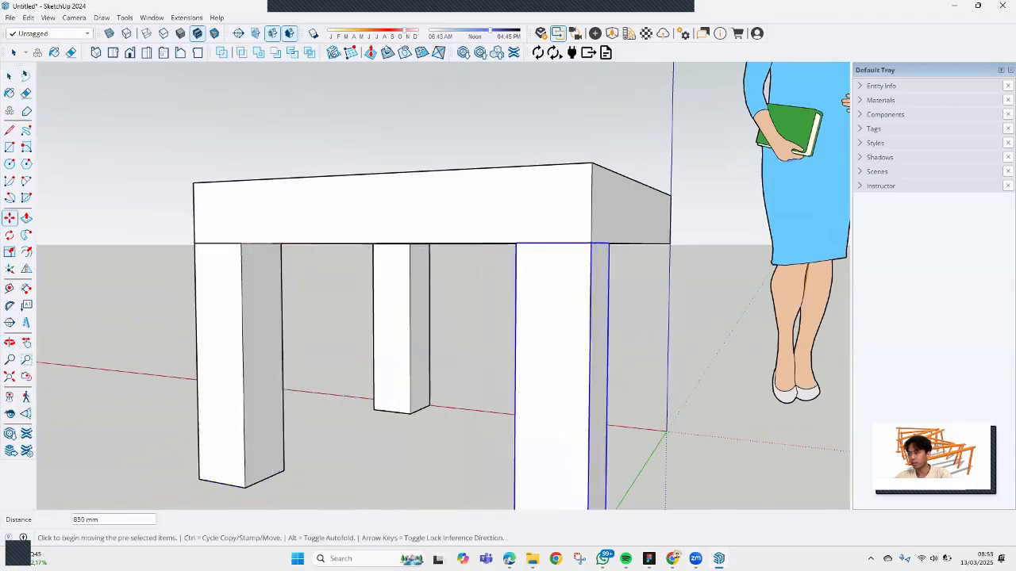
mouse_move(695, 559)
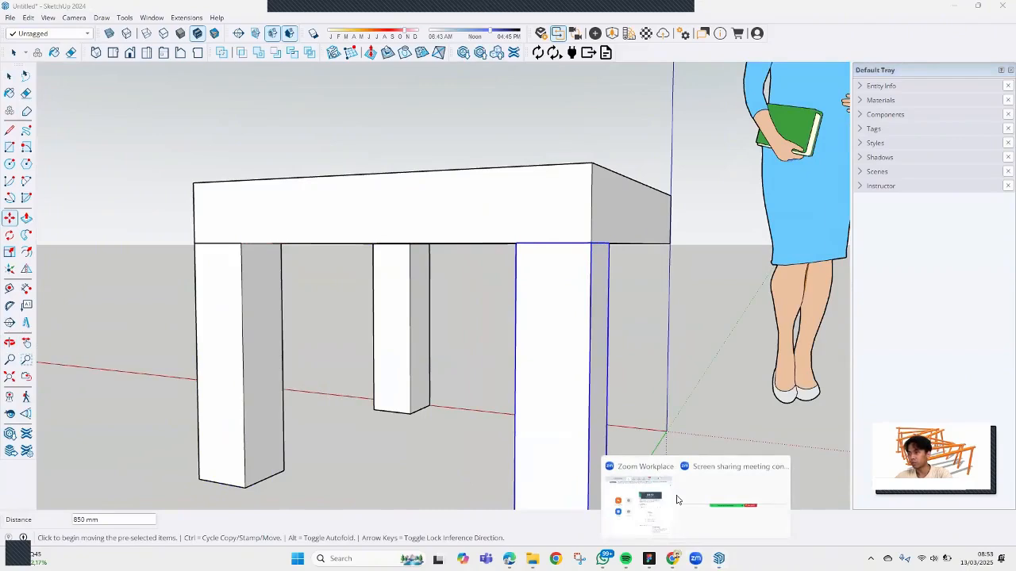
Step: Copy the third leg along the green axis to the last tabletop corner, above the origin
middle_click_drag(42, 295, 198, 256)
left_click(210, 261)
key("ctrl")
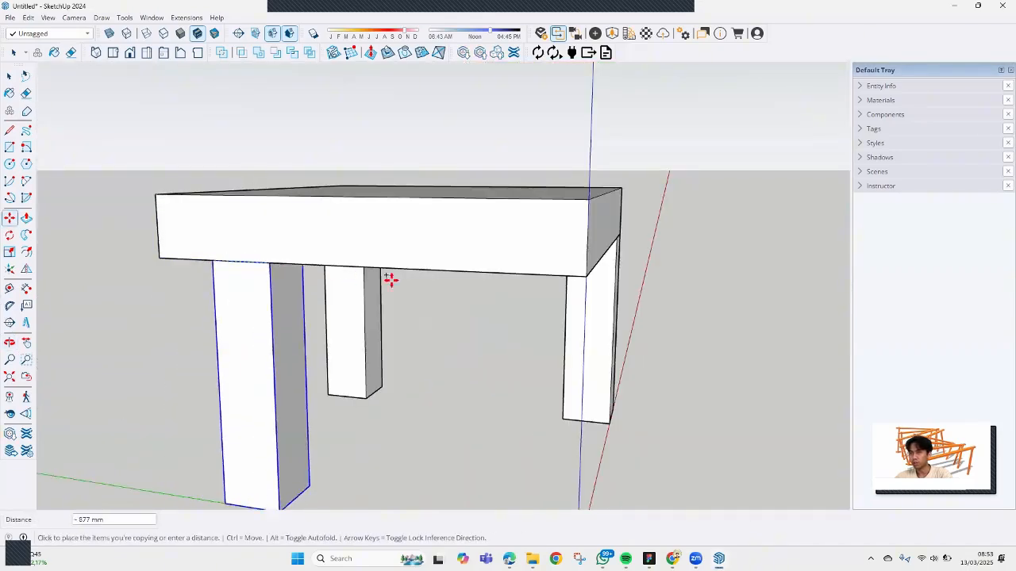
left_click(588, 273)
middle_click_drag(474, 252, 618, 218)
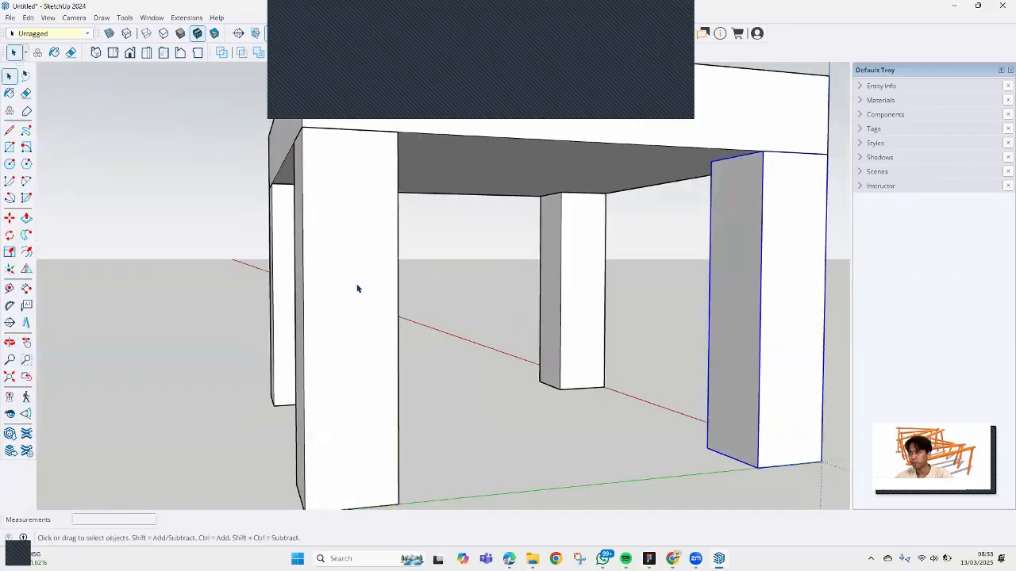
Step: Open one of the table's leg components for editing
mouse_move(356, 288)
middle_mouse_down()
mouse_move(640, 302)
mouse_move(526, 350)
mouse_move(551, 358)
mouse_move(603, 297)
mouse_move(695, 294)
middle_mouse_up()
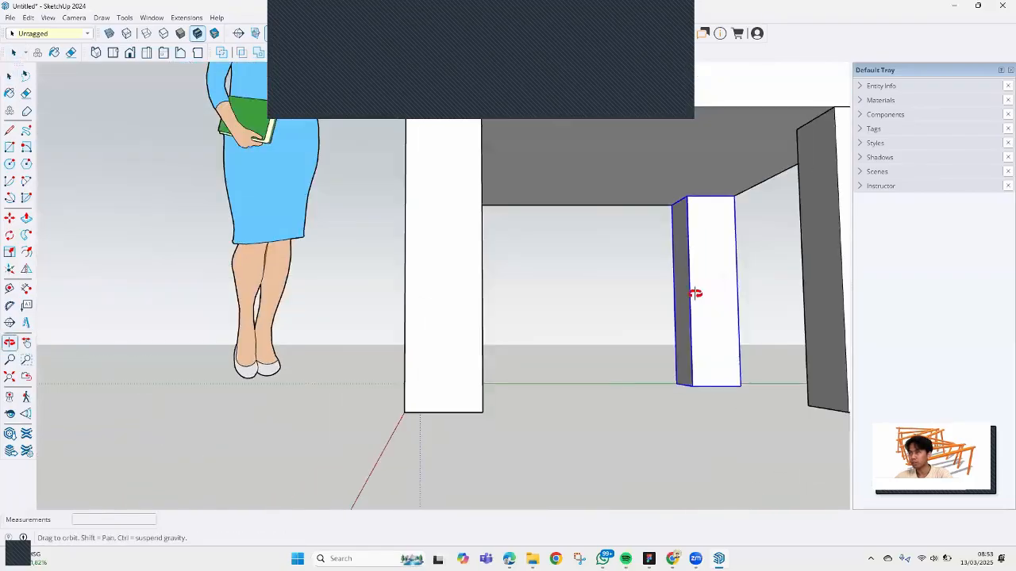
middle_click_drag(684, 407, 685, 408)
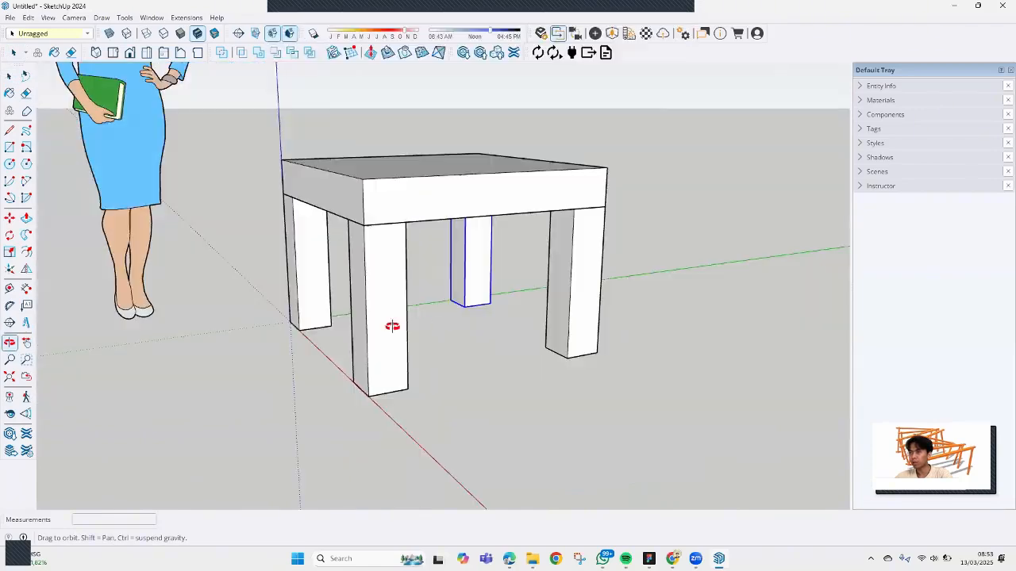
middle_click_drag(390, 326, 310, 284)
double_click(364, 343)
scroll(325, 315, "up", 6)
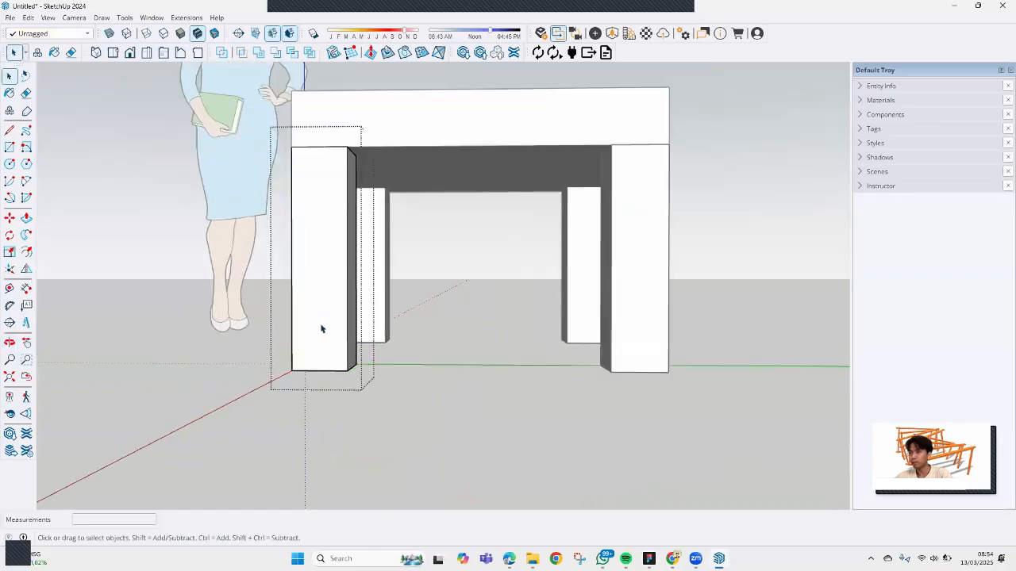
Step: Offset the outline of the leg's bottom face inward by 50 mm
middle_click_drag(347, 365, 359, 283)
left_click(363, 220, "shift")
scroll(341, 279, "down", 3)
scroll(342, 280, "up", 2)
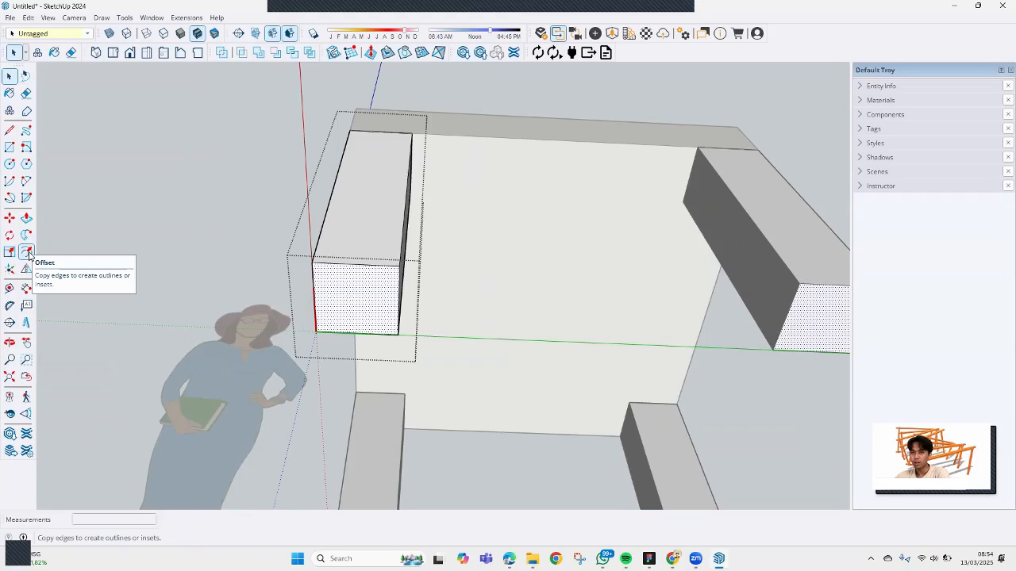
left_click(28, 254)
left_click(399, 292)
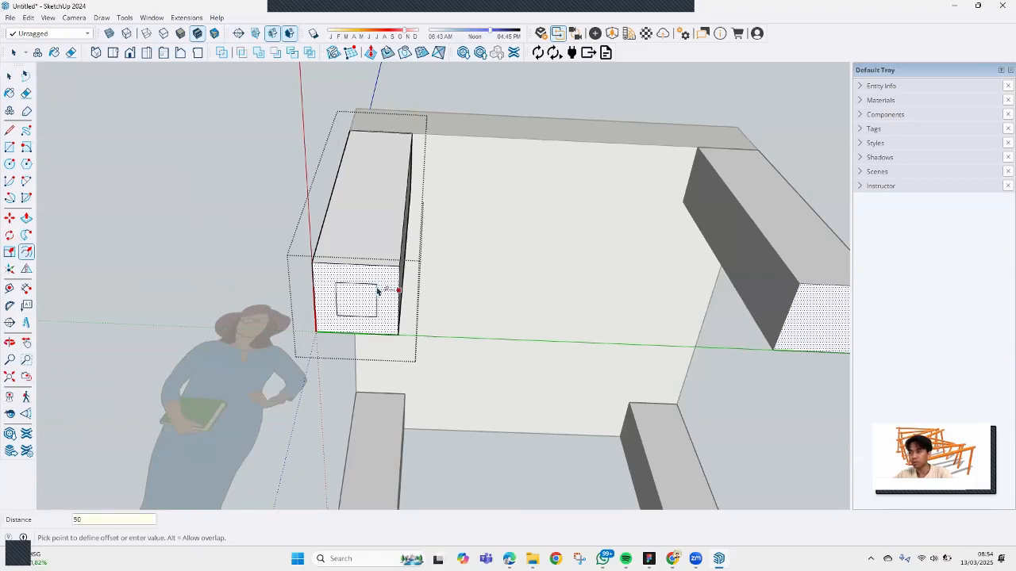
scroll(460, 250, "down", 3)
mouse_move(460, 250)
middle_mouse_down()
mouse_move(417, 229)
mouse_move(424, 262)
mouse_move(397, 240)
middle_mouse_up()
scroll(397, 240, "up", 3)
key("space")
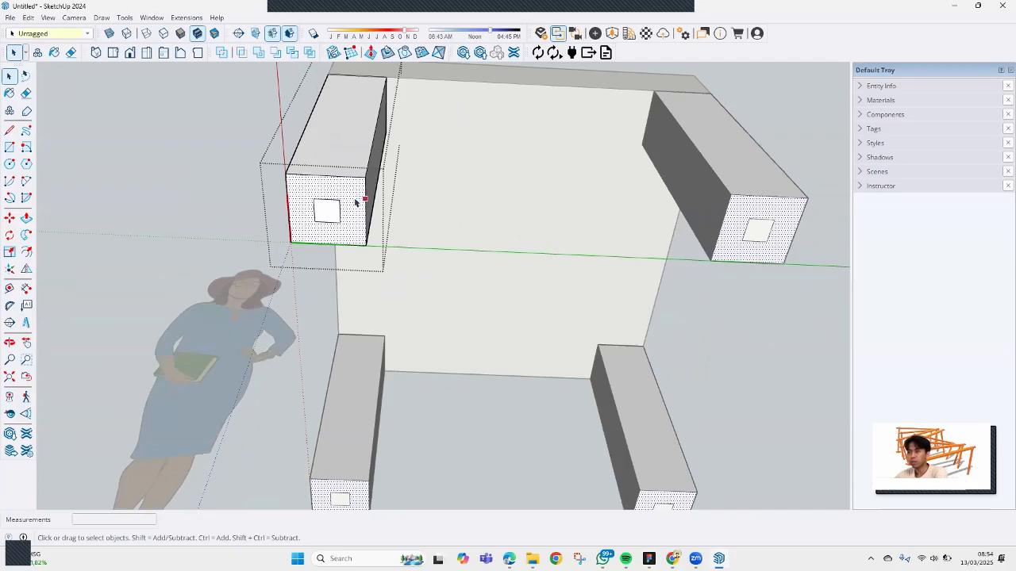
Step: Push the outer ring of the leg's bottom face 600 mm up to the tabletop, leaving a slim central leg, and close the component
left_click(355, 205)
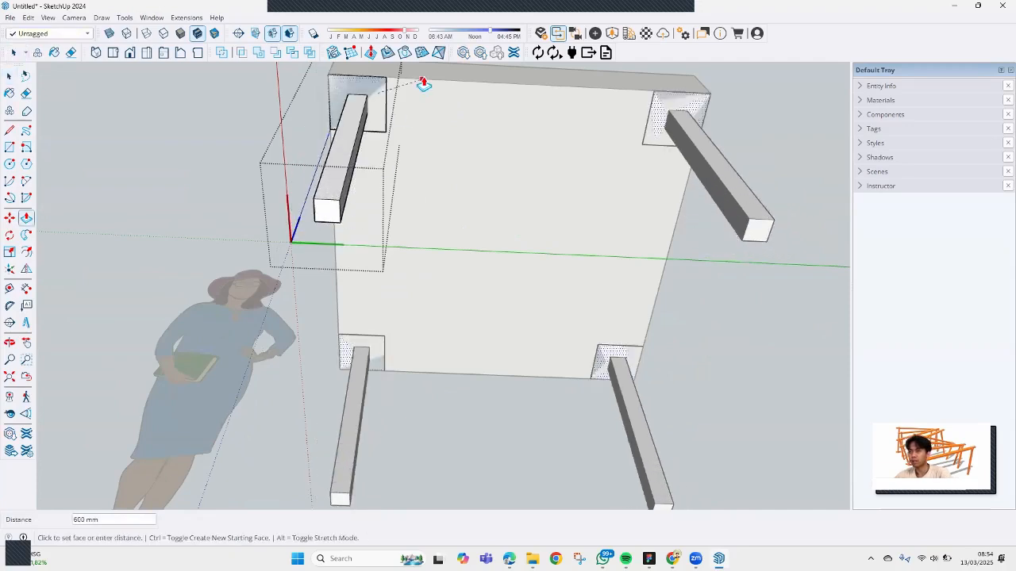
key("ctrl+z")
middle_click_drag(405, 99, 351, 270)
left_click(348, 307)
left_click(377, 104)
middle_click_drag(377, 104, 744, 321)
key("space")
scroll(532, 214, "down", 3)
left_click(753, 313)
Step: Paint the tabletop group with Polished Concrete New from the Asphalt and Concrete materials
middle_click_drag(582, 272, 472, 262)
scroll(353, 235, "down", 3)
left_click(518, 296)
middle_click_drag(632, 306, 833, 174)
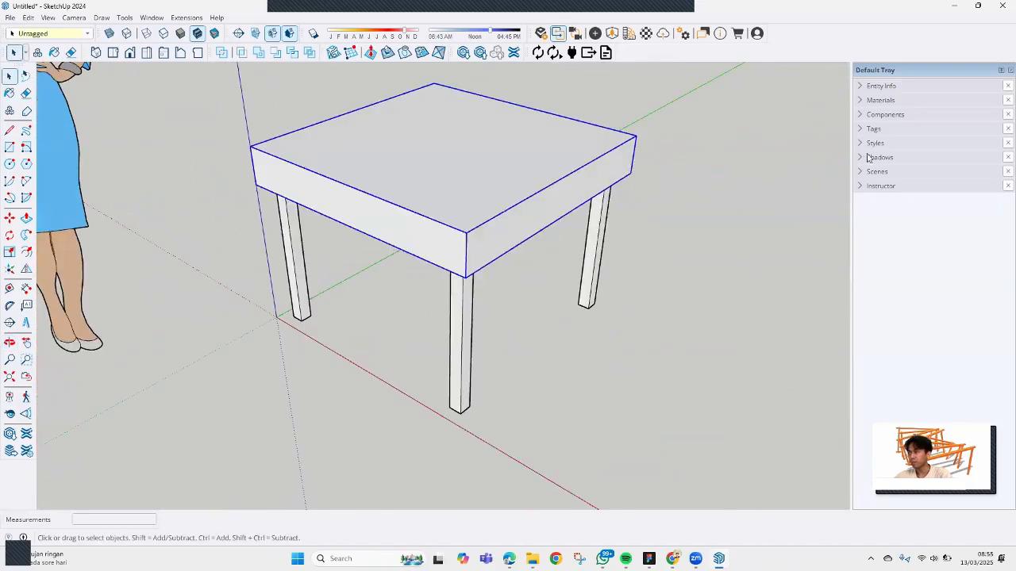
left_click(881, 100)
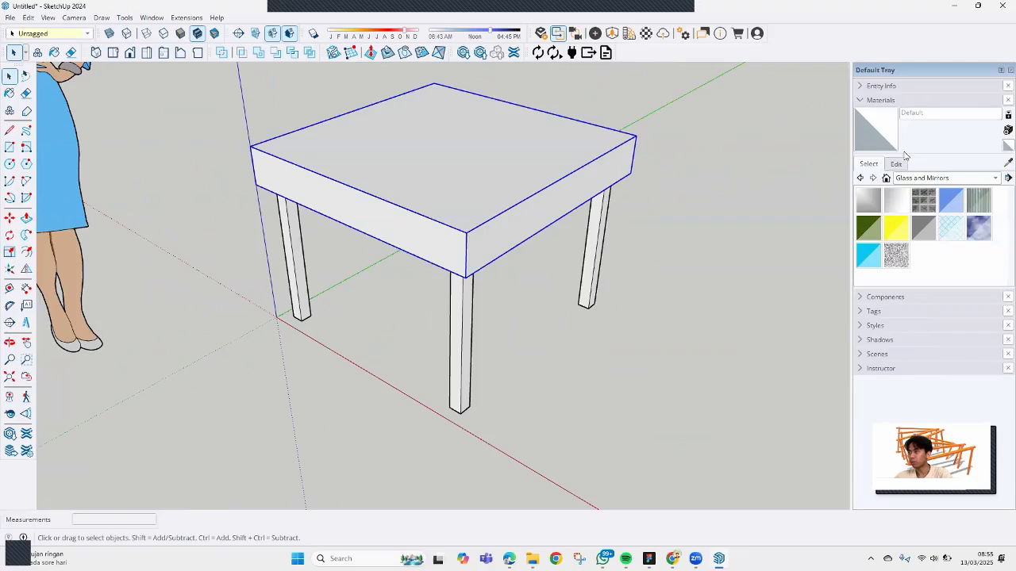
left_click(906, 178)
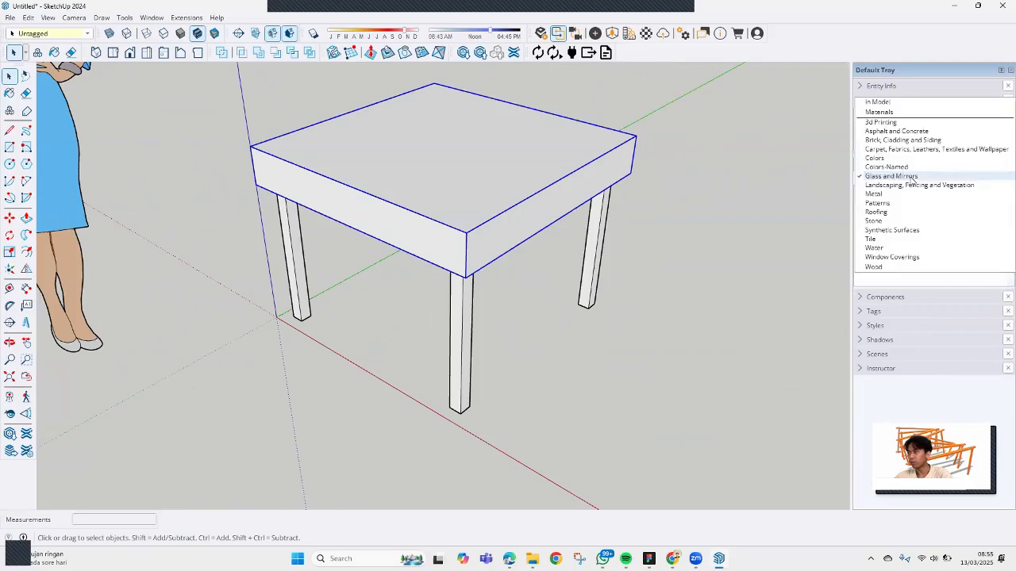
left_click(915, 132)
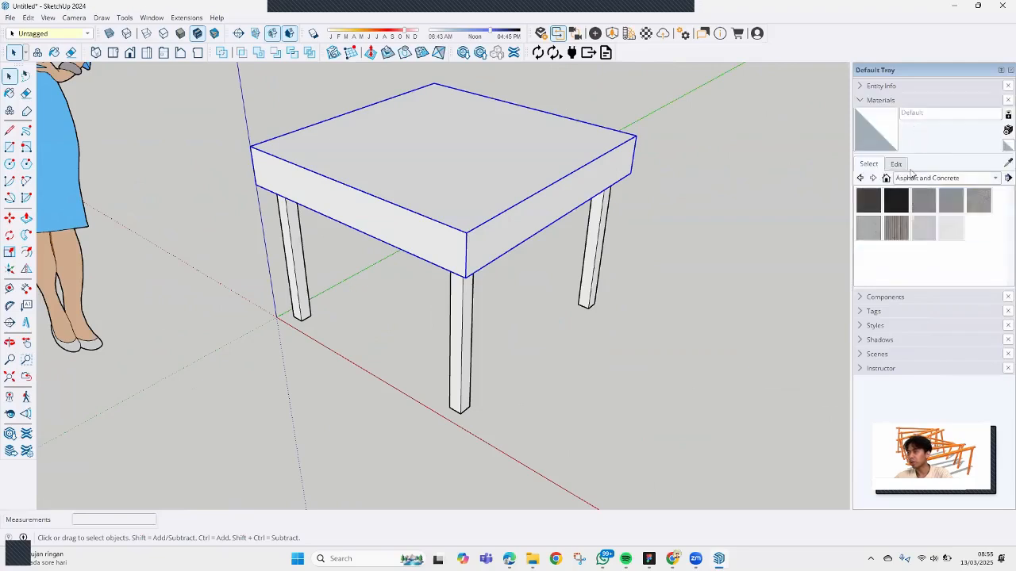
left_click(920, 230)
left_click(923, 204)
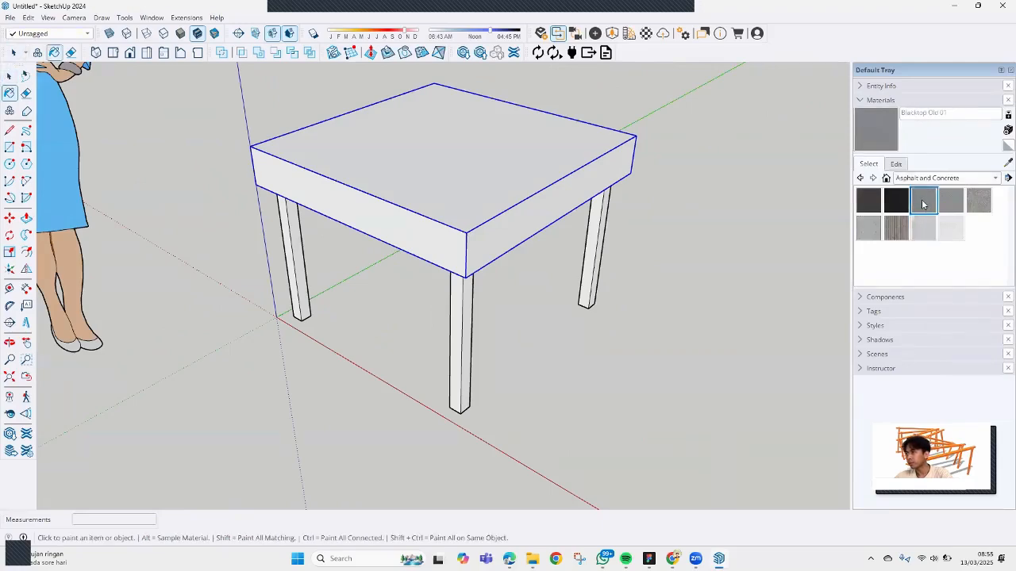
left_click(923, 229)
left_click(496, 170)
Step: Switch the material library to the Metal collection
mouse_move(496, 170)
middle_mouse_down()
mouse_move(431, 175)
mouse_move(404, 220)
mouse_move(419, 363)
mouse_move(824, 181)
middle_mouse_up()
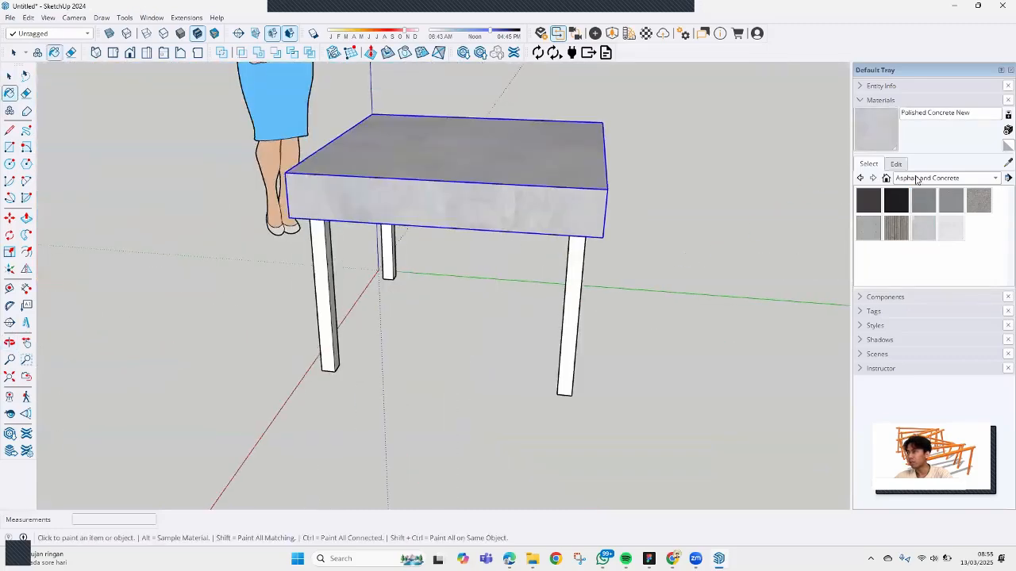
left_click(916, 180)
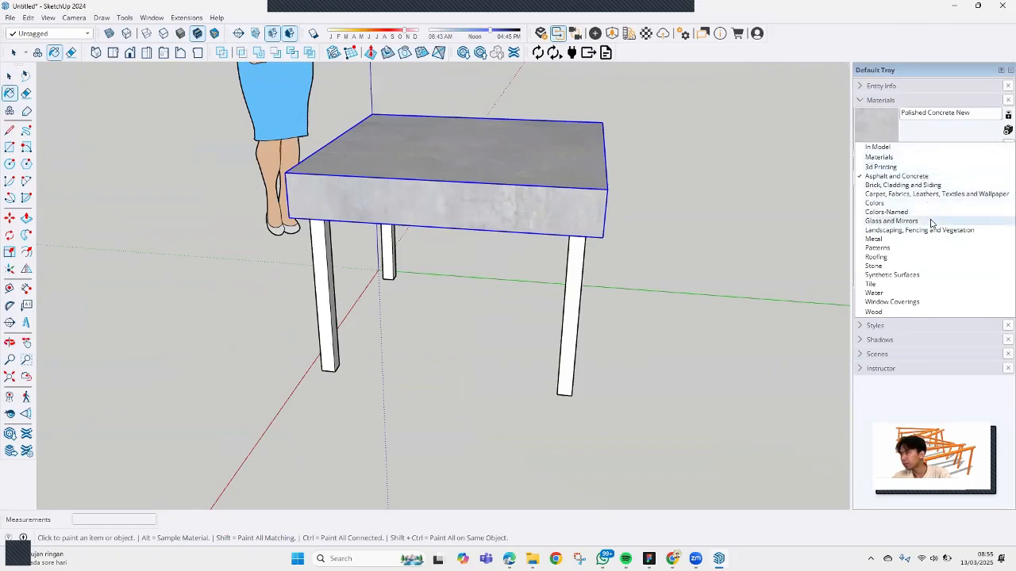
left_click(896, 239)
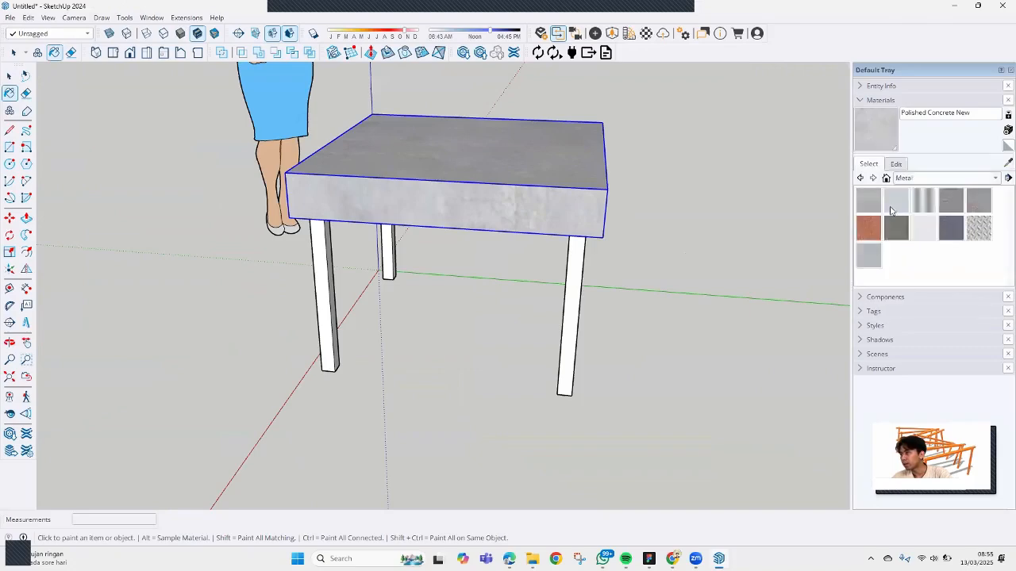
Step: Try to paint the table legs one by one with Aluminum without opening the component
middle_click_drag(829, 288, 695, 209)
left_click(866, 208)
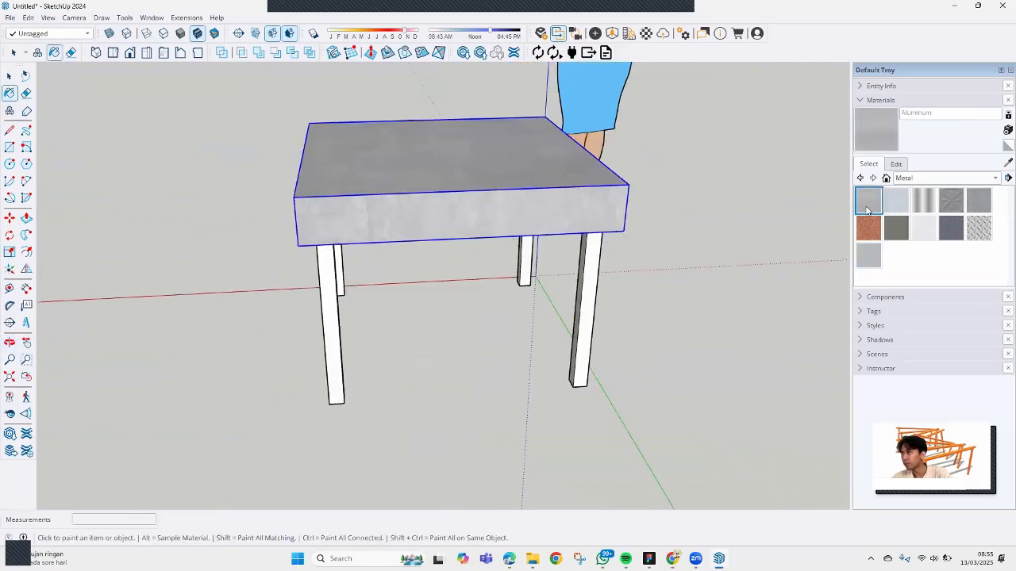
mouse_move(332, 300)
middle_mouse_down()
mouse_move(468, 295)
mouse_move(531, 273)
mouse_move(329, 281)
mouse_move(356, 304)
mouse_move(392, 238)
middle_mouse_up()
left_click(319, 290)
left_click(393, 240)
left_click(552, 266)
left_click(575, 212)
mouse_move(575, 211)
middle_mouse_down()
mouse_move(558, 242)
mouse_move(537, 252)
middle_mouse_up()
key("ctrl+z")
key("space")
Step: Paint all geometry inside the leg component with Aluminum and close the component
middle_click_drag(418, 292, 568, 316)
left_click(337, 320)
double_click(319, 322)
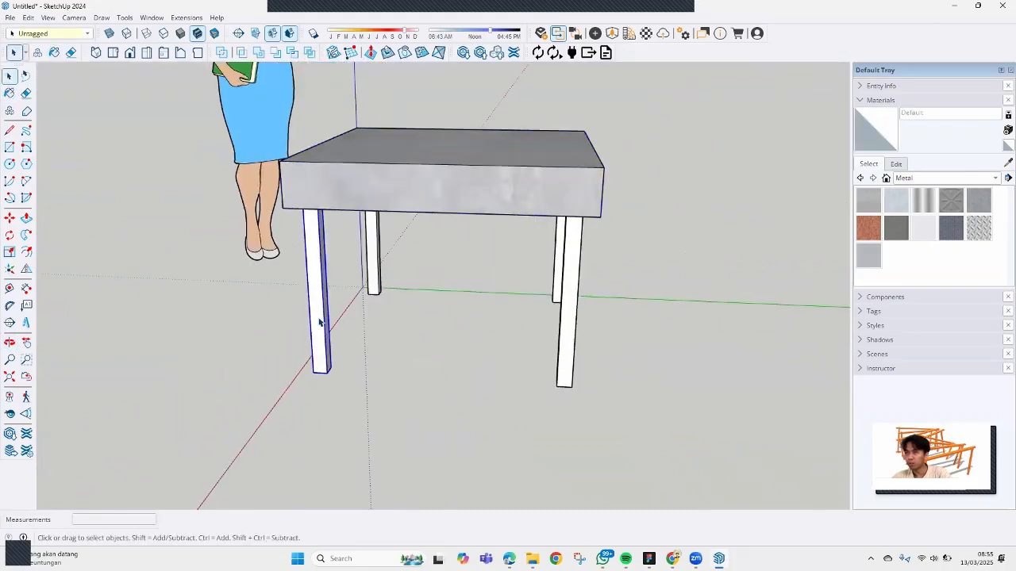
triple_click(319, 322)
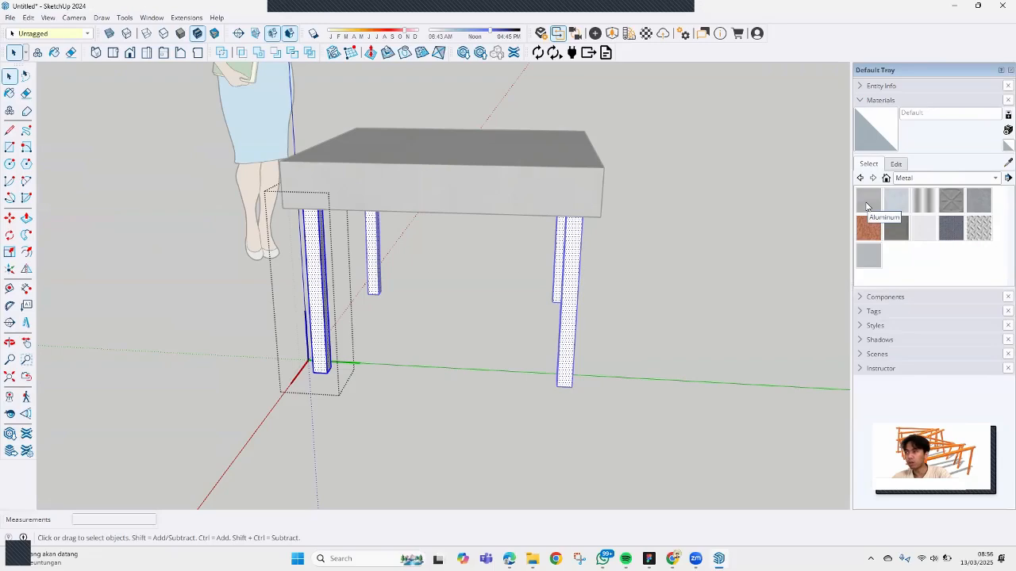
left_click(866, 206)
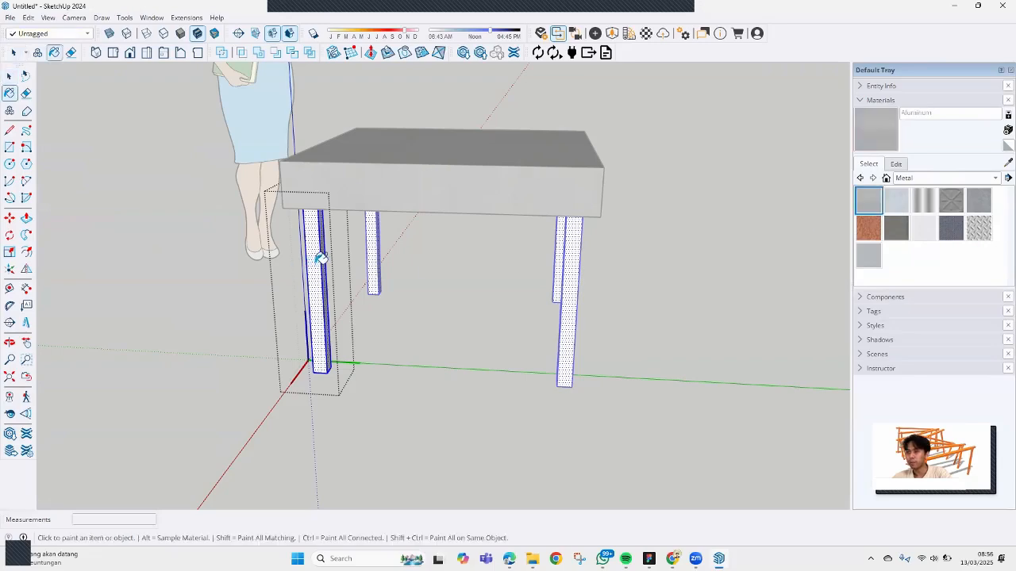
left_click(317, 265)
key("space")
left_click(429, 312)
Step: Examine the painted tabletop and legs from several sides
middle_click_drag(429, 311, 461, 219)
left_click(460, 220)
middle_click_drag(579, 229, 469, 184)
middle_click_drag(357, 268, 485, 362)
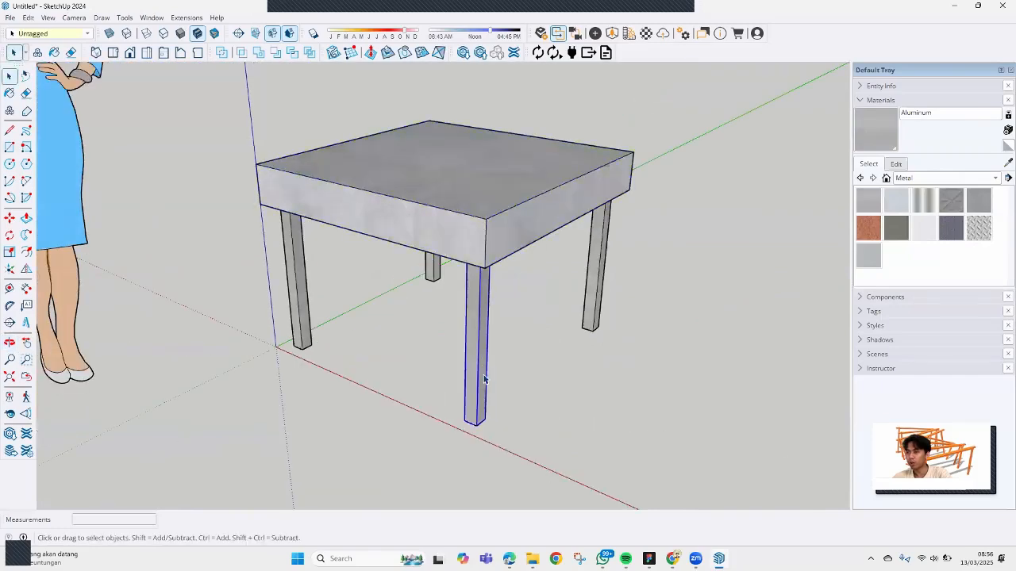
middle_click_drag(515, 208, 401, 262)
scroll(562, 275, "down", 4)
scroll(465, 254, "up", 2)
middle_click_drag(277, 249, 379, 322)
middle_click_drag(467, 321, 589, 320, "shift")
Step: Delete the scale figure standing beside the table
left_click(334, 251)
middle_click_drag(335, 251, 372, 249)
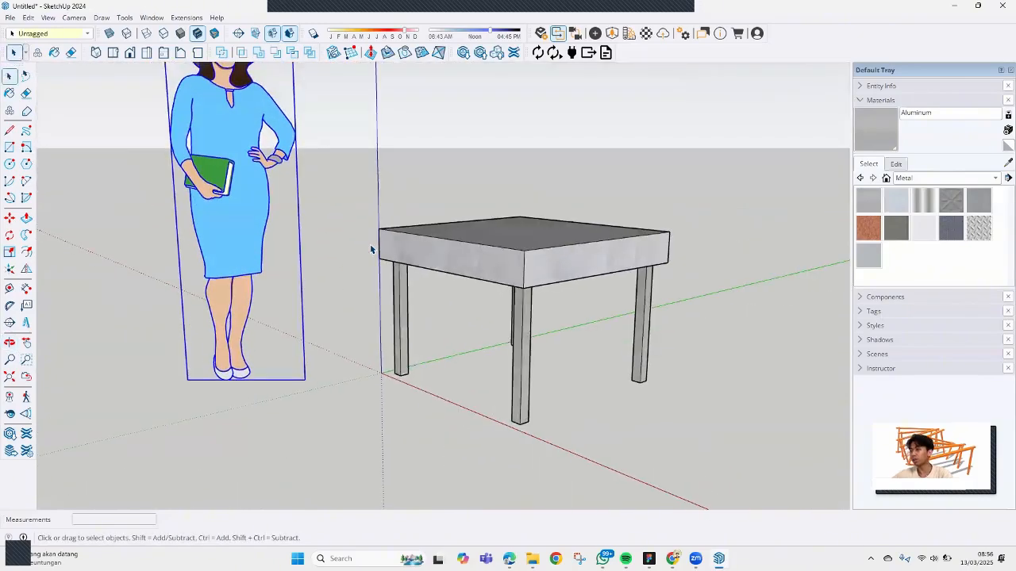
key("Delete")
Step: Switch the camera to Parallel Projection and frame the table
middle_click_drag(564, 294, 461, 317)
middle_click_drag(404, 231, 458, 191)
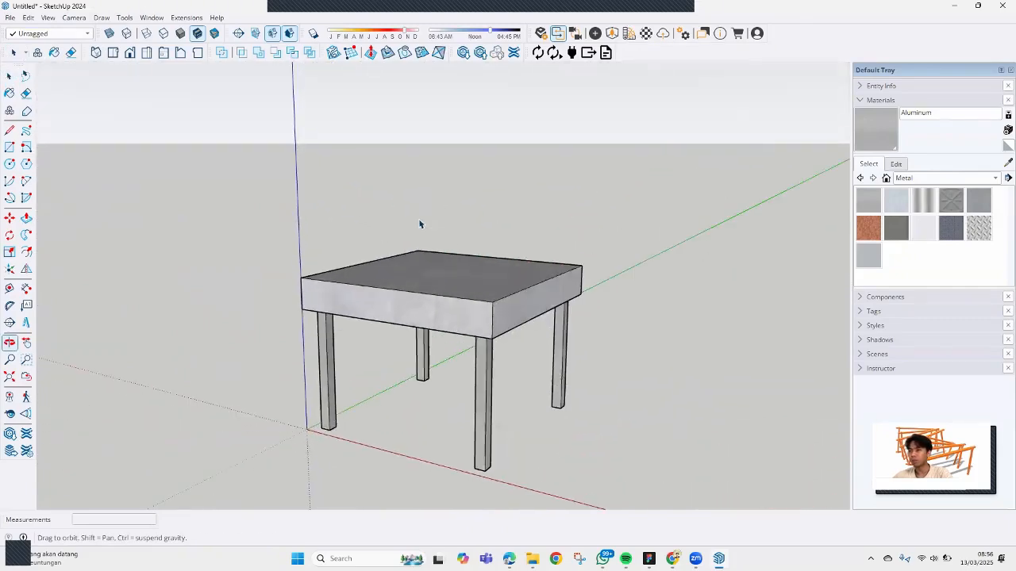
left_click(74, 17)
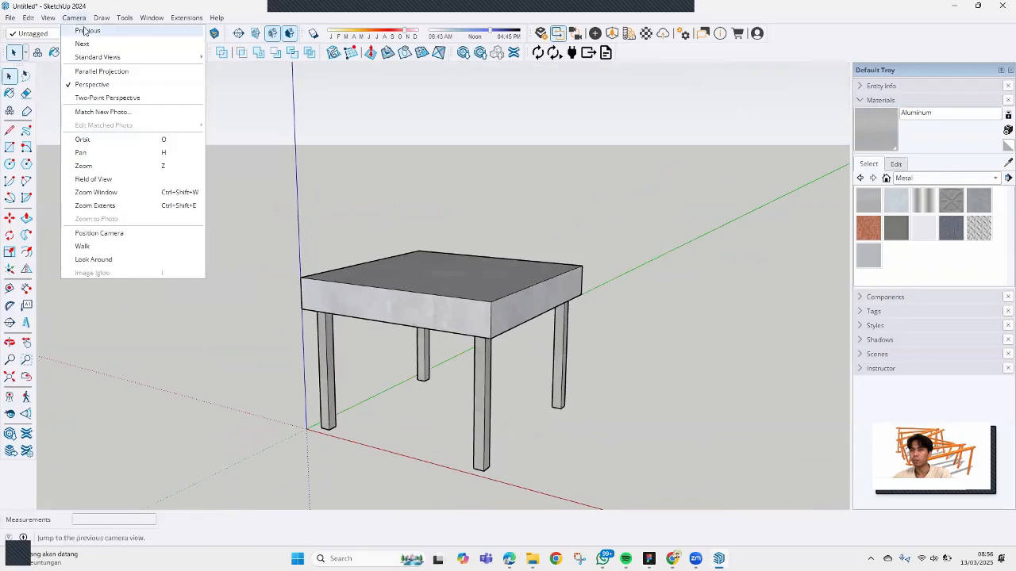
left_click(163, 77)
middle_click_drag(354, 189, 263, 201)
middle_click_drag(413, 239, 497, 256, "shift")
scroll(492, 305, "up", 2)
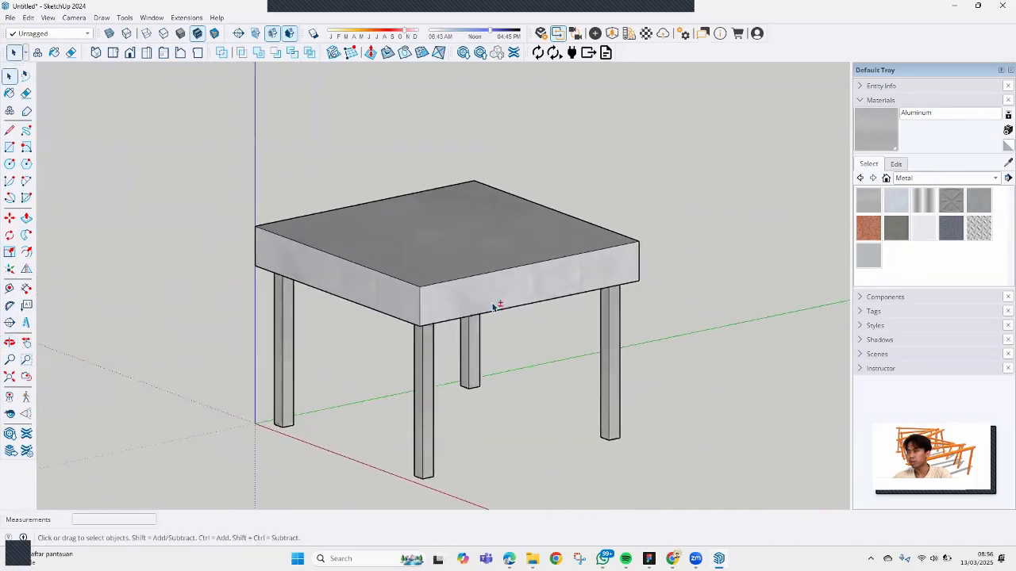
middle_click_drag(493, 306, 454, 262, "shift")
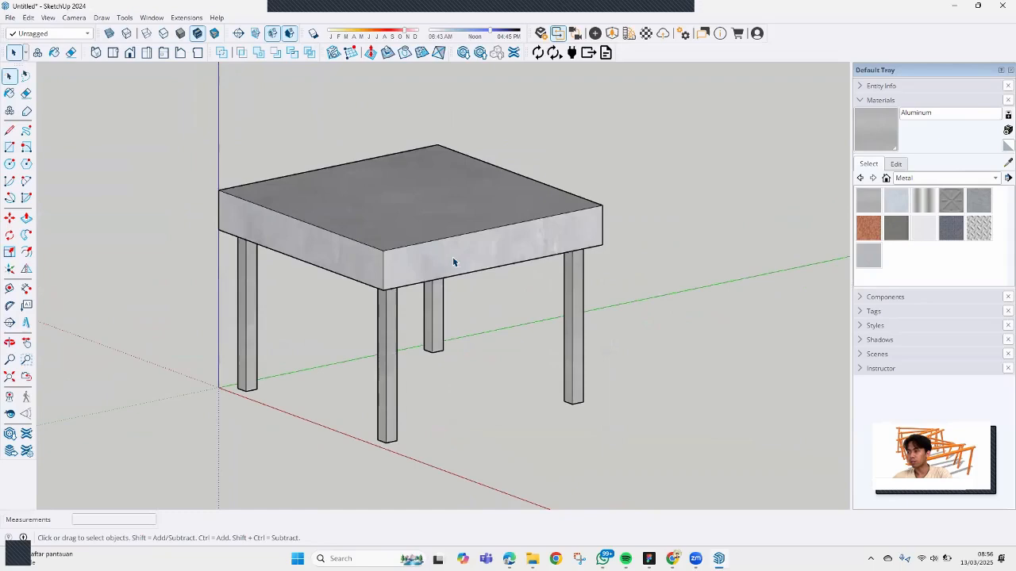
Step: Collapse the material library and open the shadow settings
left_click(881, 100)
left_click(892, 157)
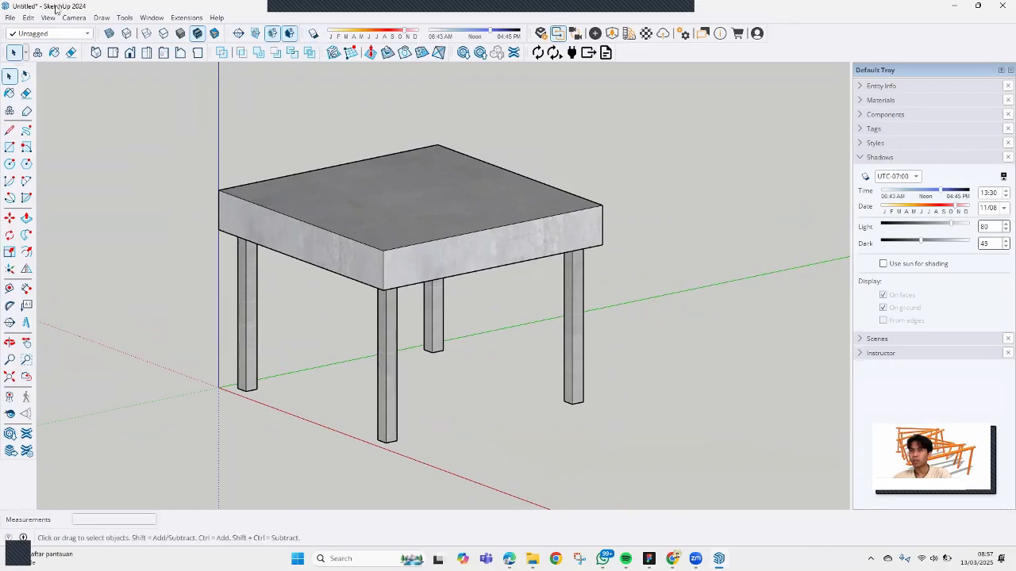
left_click(125, 17)
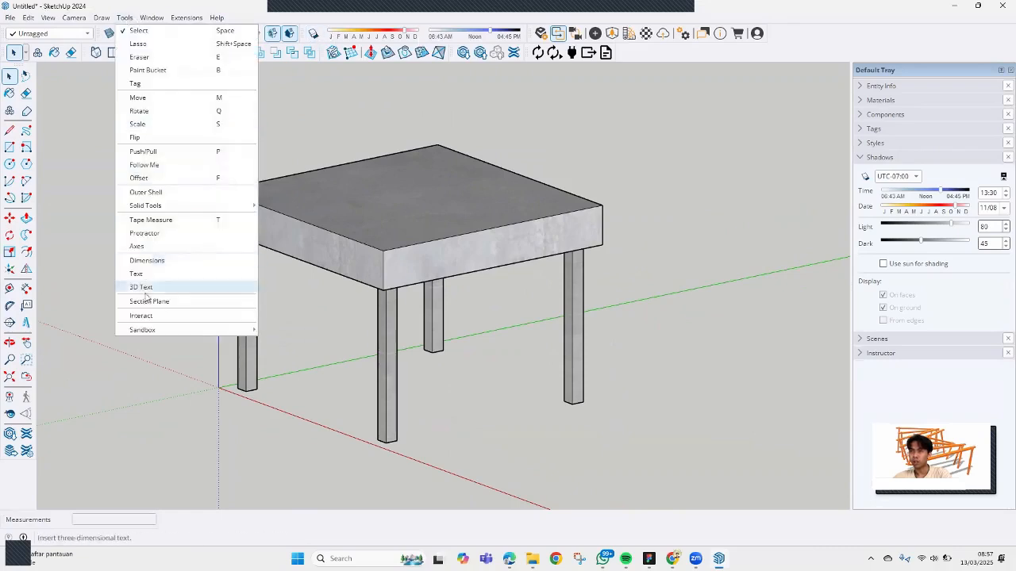
left_click(310, 5)
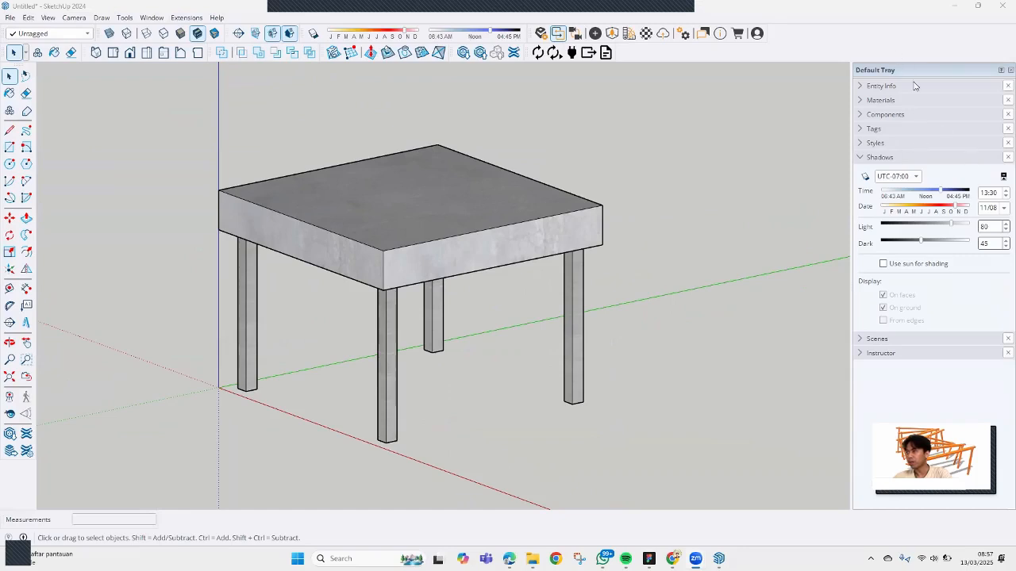
Step: Toggle Use sun for shading on and off to compare the shading on the table
left_click(883, 264)
middle_click_drag(643, 312, 717, 317)
left_click(884, 264)
left_click(883, 264)
left_click(884, 264)
left_click(884, 265)
left_click(883, 264)
left_click(883, 264)
left_click(883, 264)
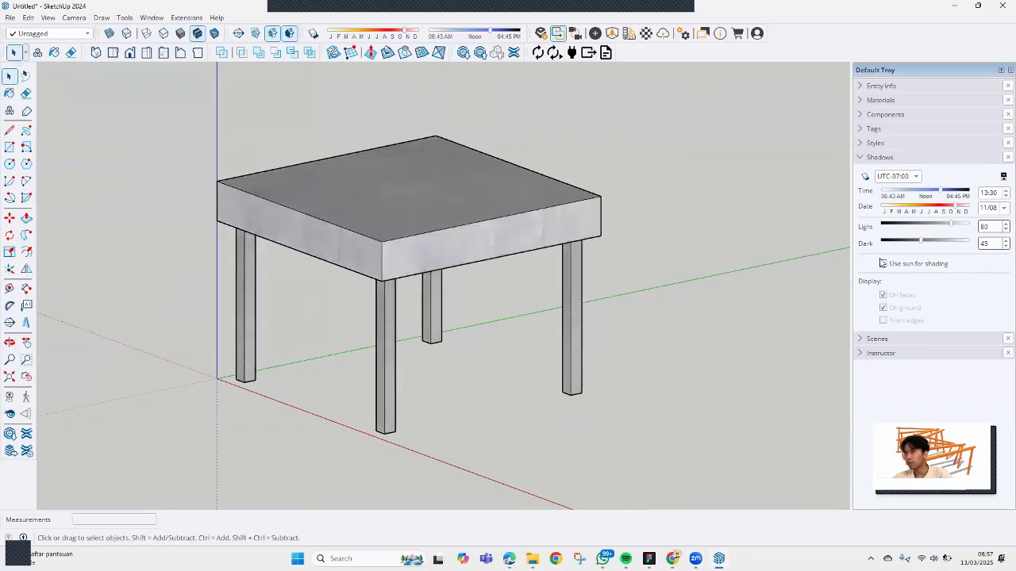
Step: Turn on shadow display so the table casts its shadow on faces and ground
left_click(314, 34)
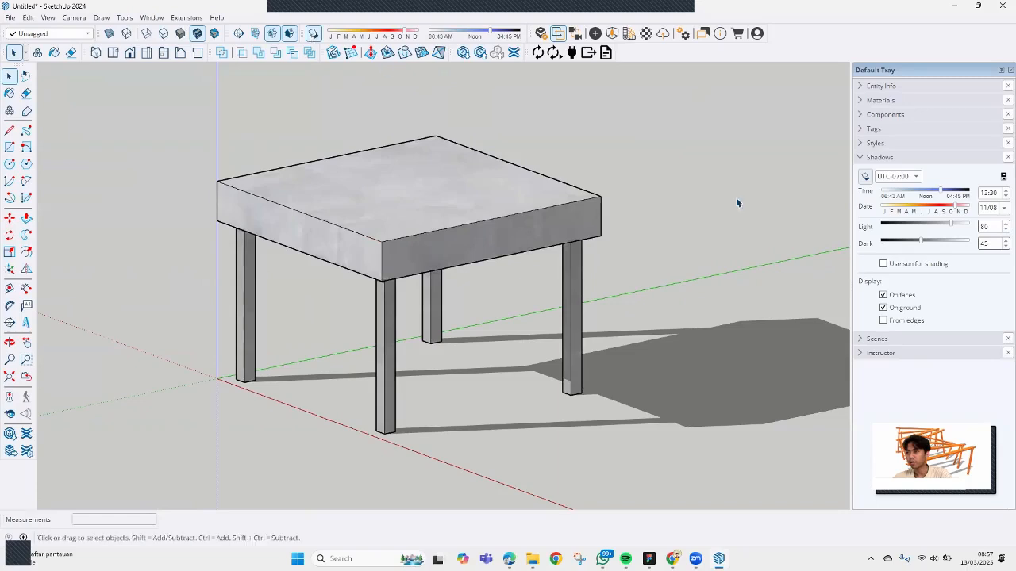
left_click(865, 177)
left_click(865, 177)
left_click(865, 177)
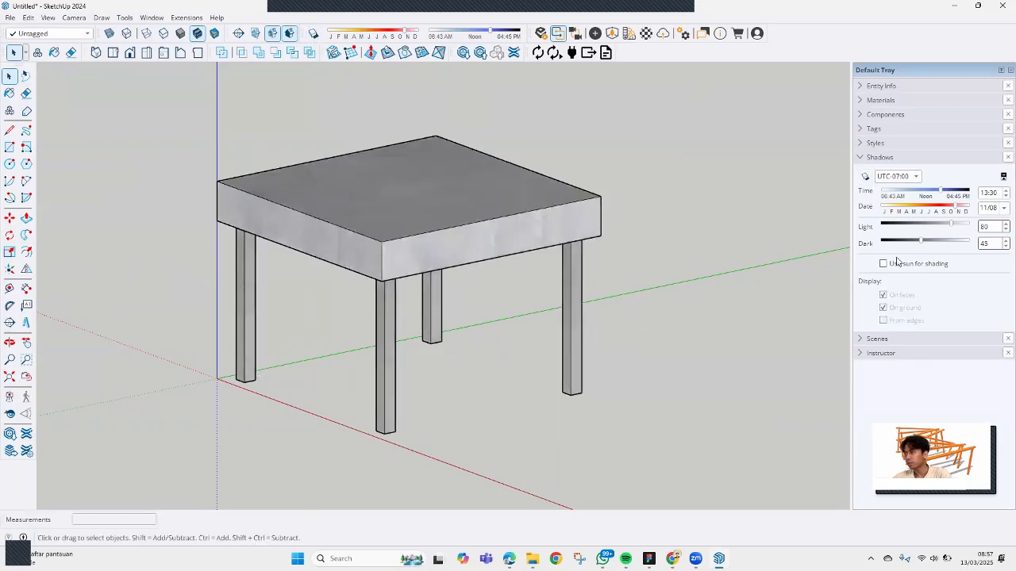
left_click(865, 177)
middle_click_drag(658, 347, 587, 355)
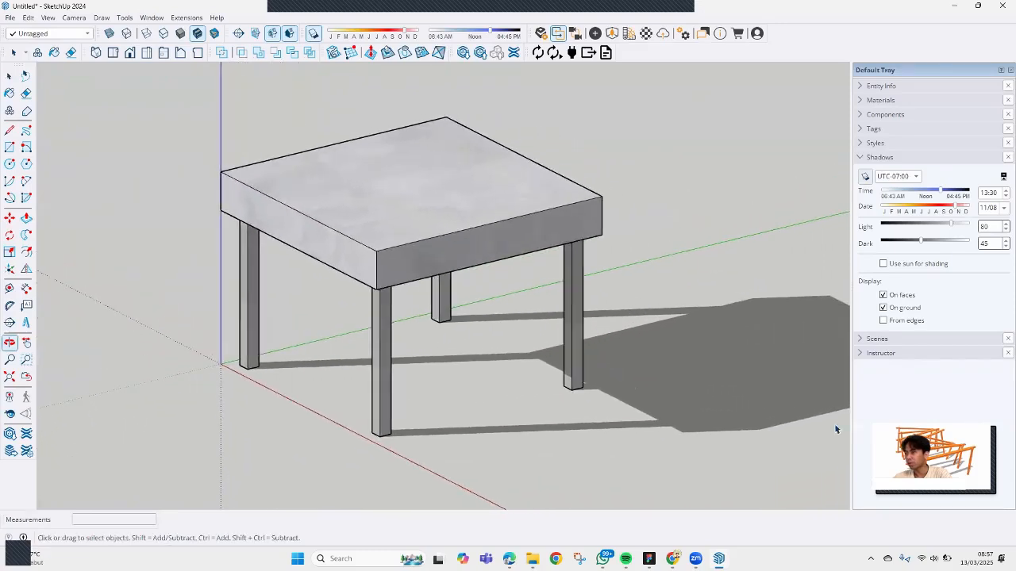
Step: Collapse the shadow settings and reframe the table with its whole ground shadow in view
left_click(887, 158)
middle_click_drag(523, 250, 470, 219)
scroll(454, 281, "up", 2)
scroll(476, 281, "down", 3)
middle_click_drag(549, 296, 476, 325, "shift")
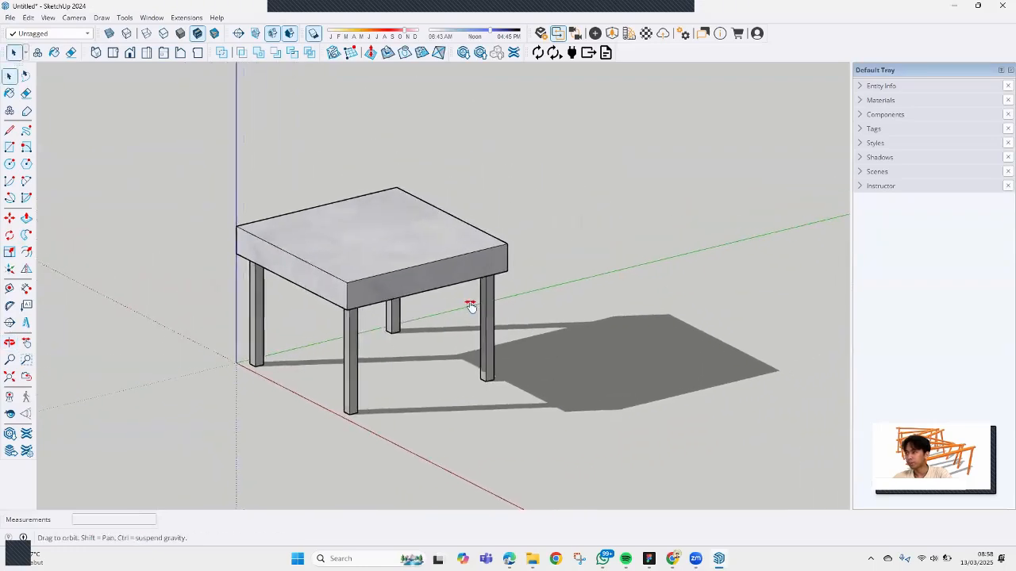
middle_click_drag(550, 236, 593, 242, "shift")
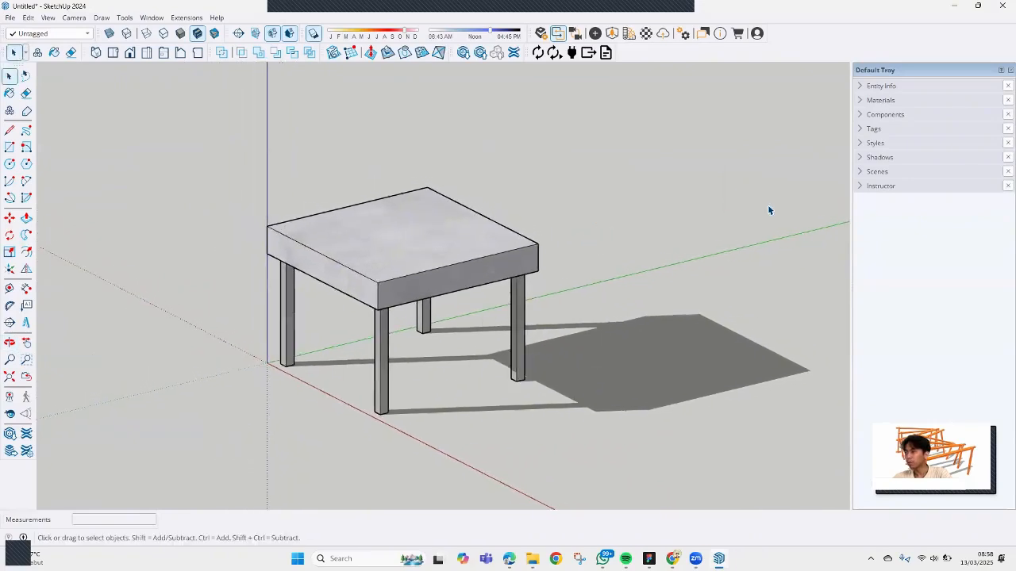
Step: Apply the Shaded with textures style from the Default Styles collection to the model
left_click(876, 143)
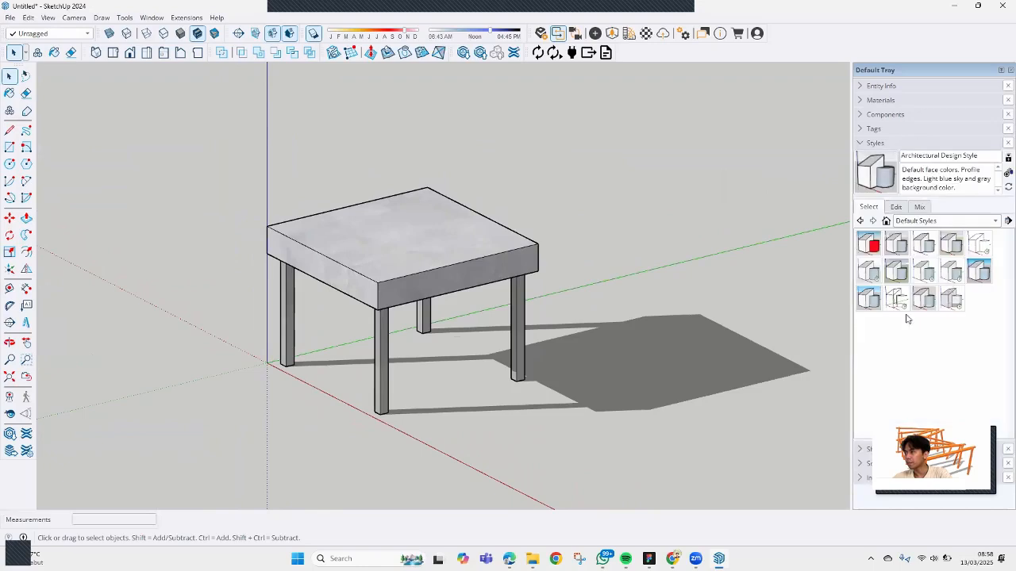
left_click(908, 223)
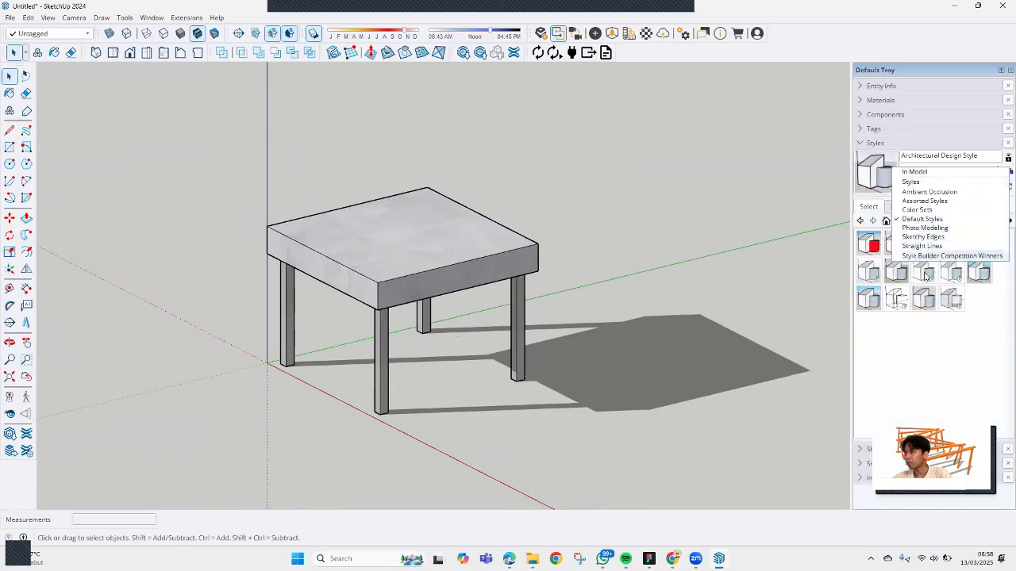
left_click(929, 311)
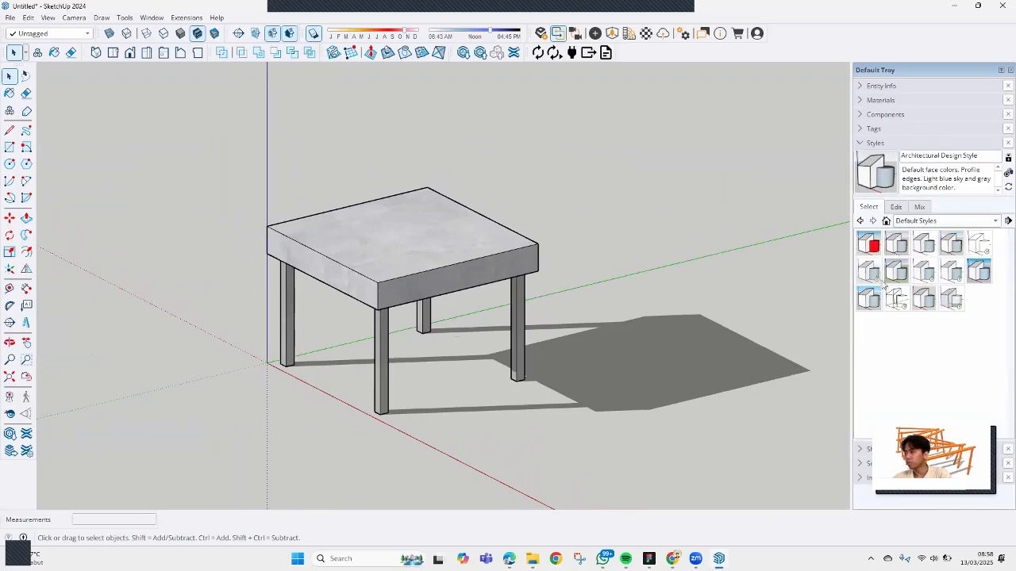
middle_click_drag(569, 316, 617, 294, "shift")
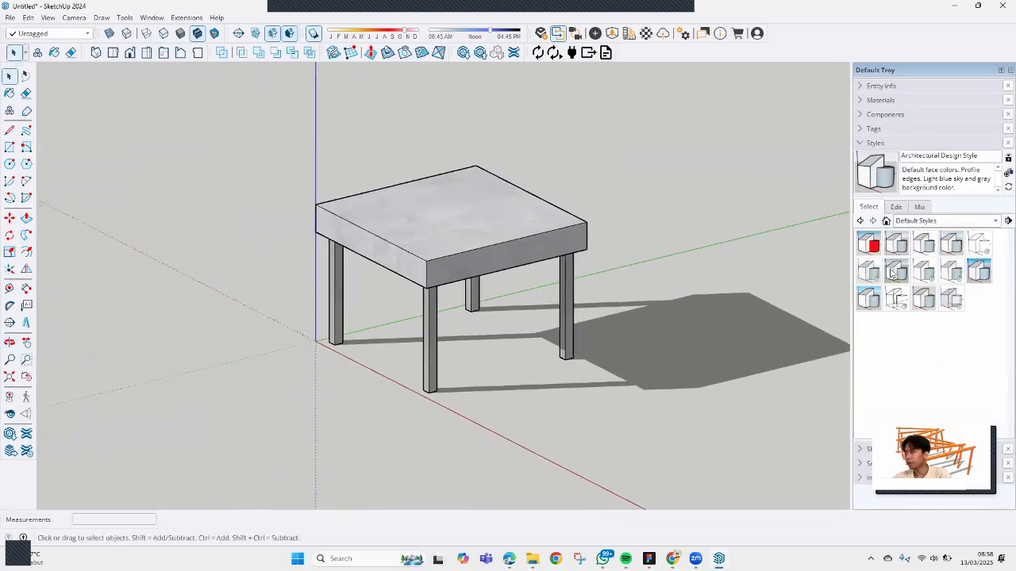
left_click(952, 272)
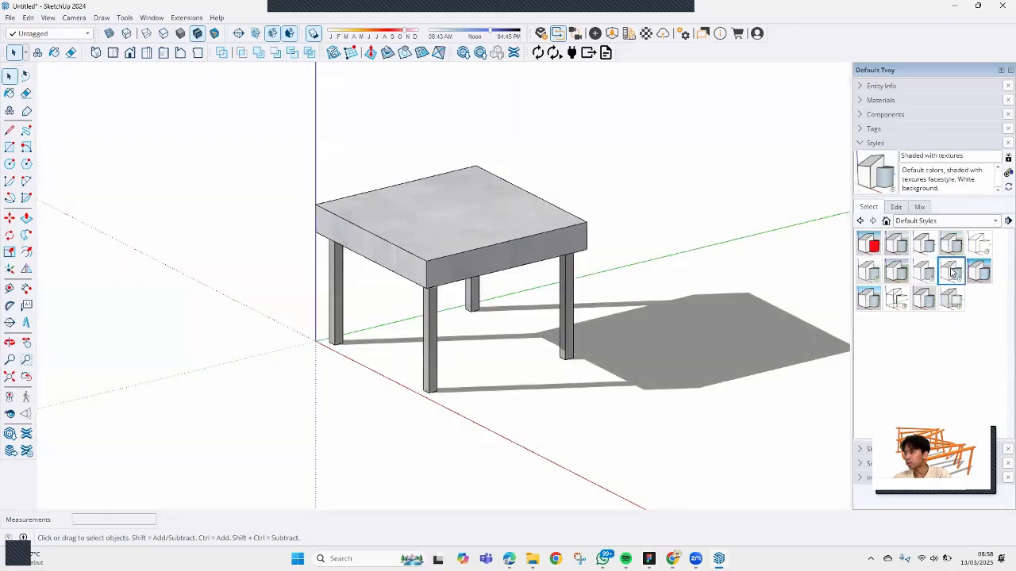
middle_click_drag(595, 275, 500, 268)
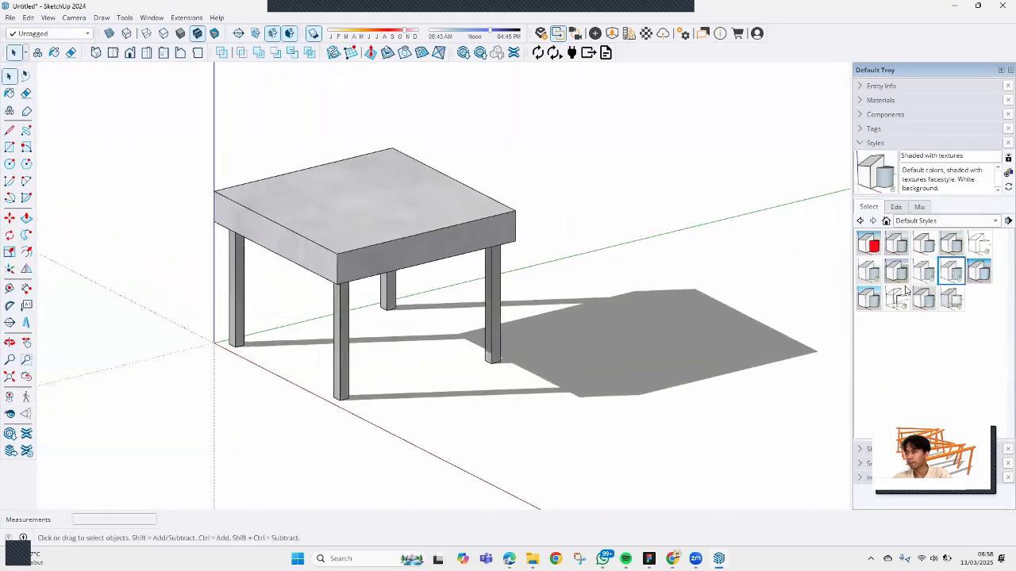
Step: Edit the style's edge settings to enable Profiles with a thickness of 20
left_click(897, 208)
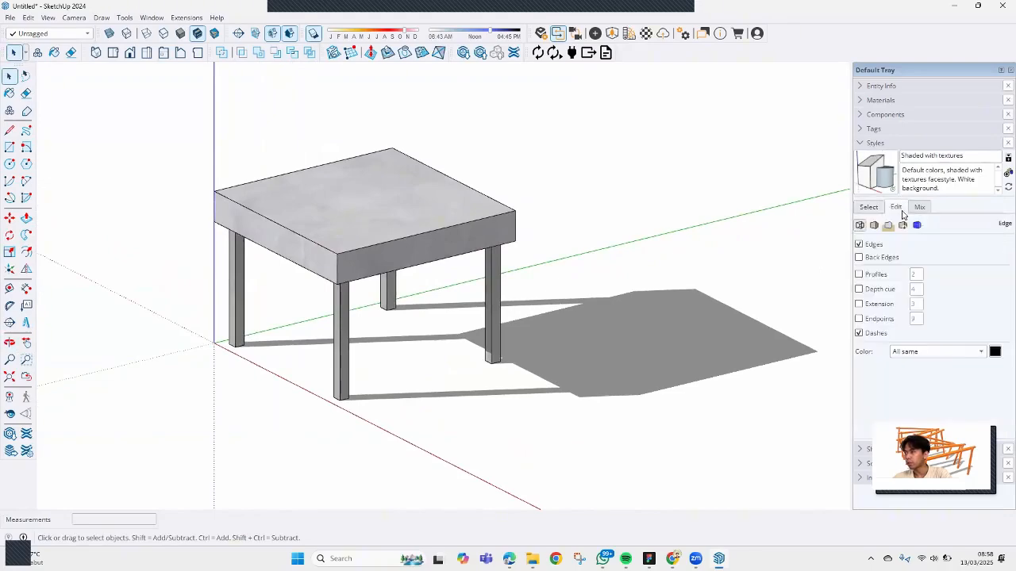
middle_click_drag(648, 256, 699, 248, "shift")
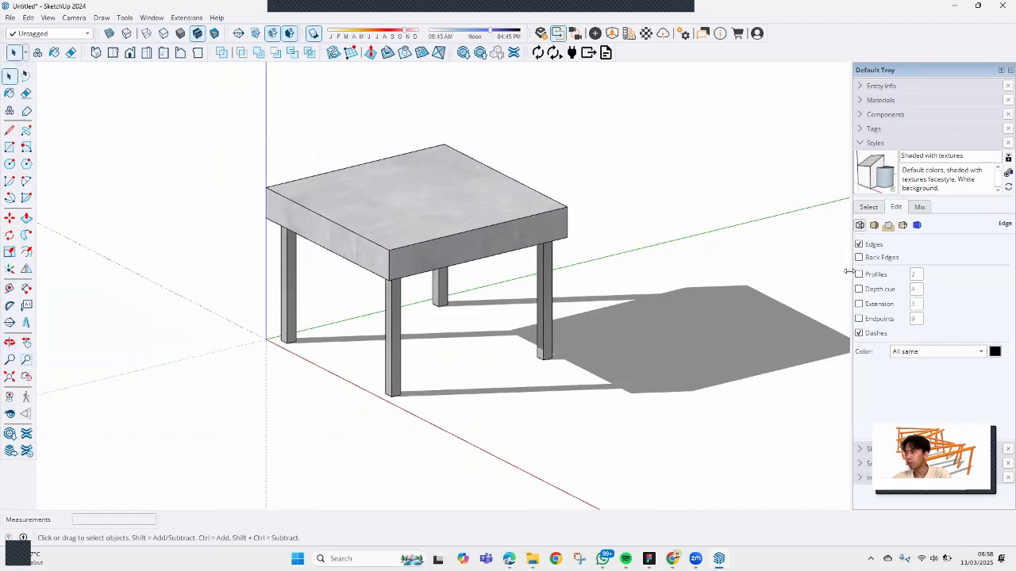
left_click(858, 275)
scroll(582, 236, "up", 1)
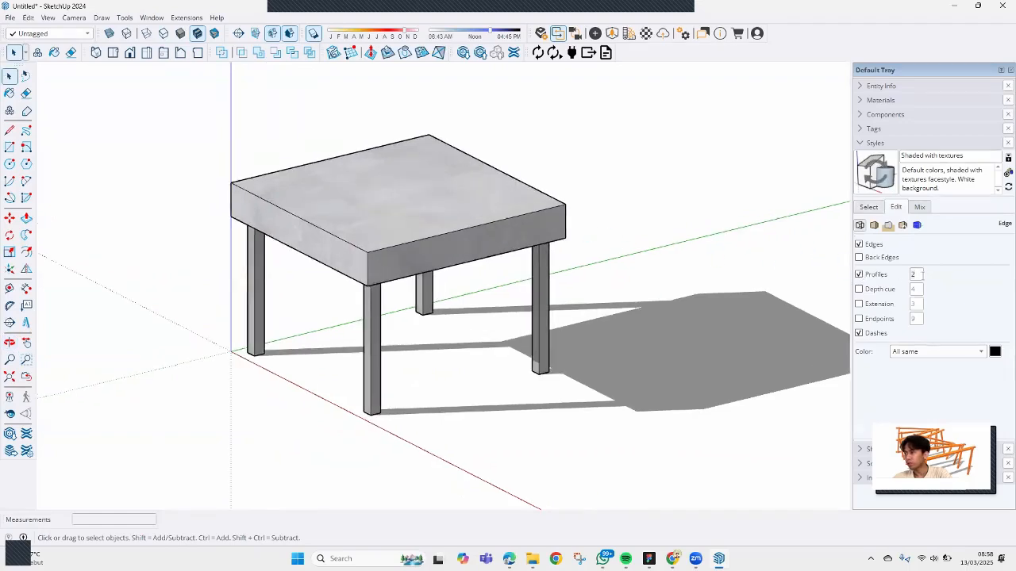
key("Return")
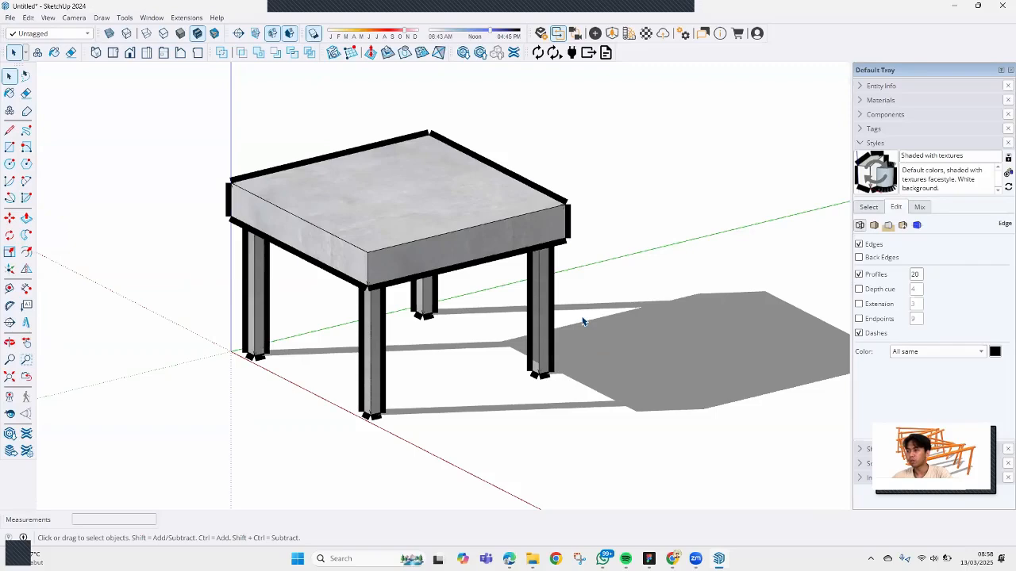
mouse_move(560, 292)
middle_mouse_down("shift")
mouse_move(565, 313)
mouse_move(546, 289)
mouse_move(572, 306)
middle_mouse_up("shift")
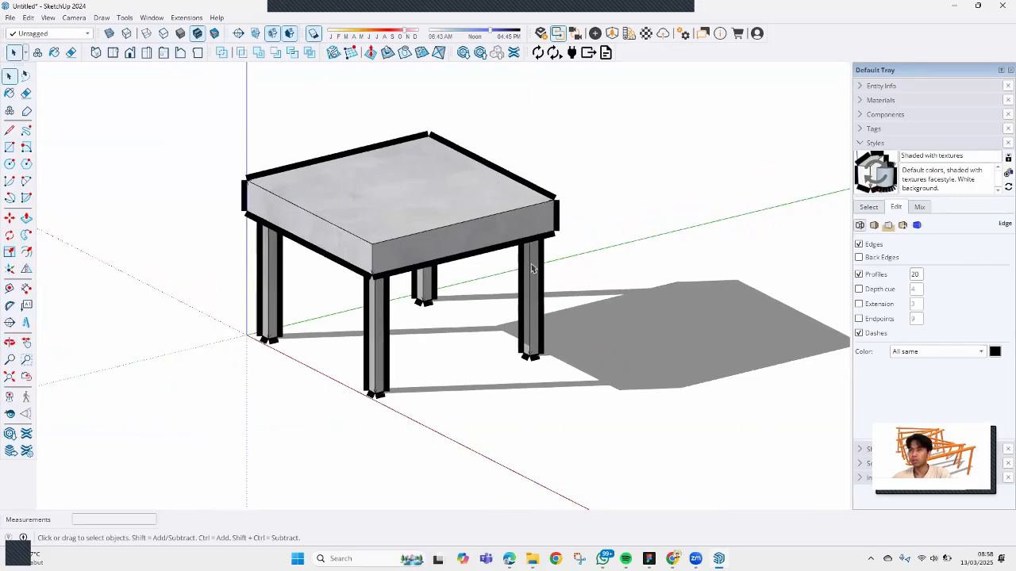
scroll(513, 246, "up", 1)
middle_click_drag(503, 233, 549, 260)
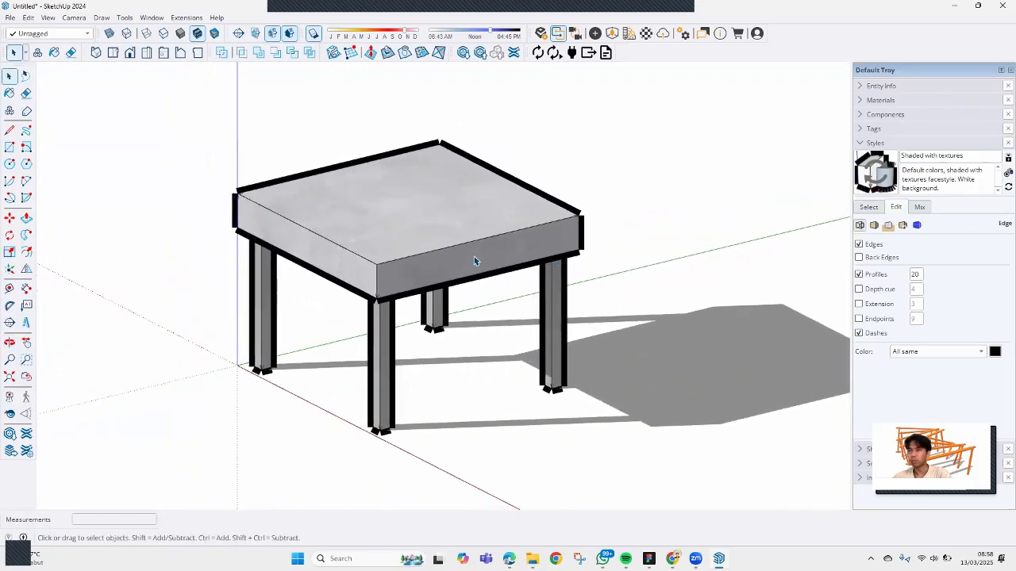
Step: Set up a 2D graphic export of the table view as a JPEG named Export Meja in the Downloads folder
left_click(13, 22)
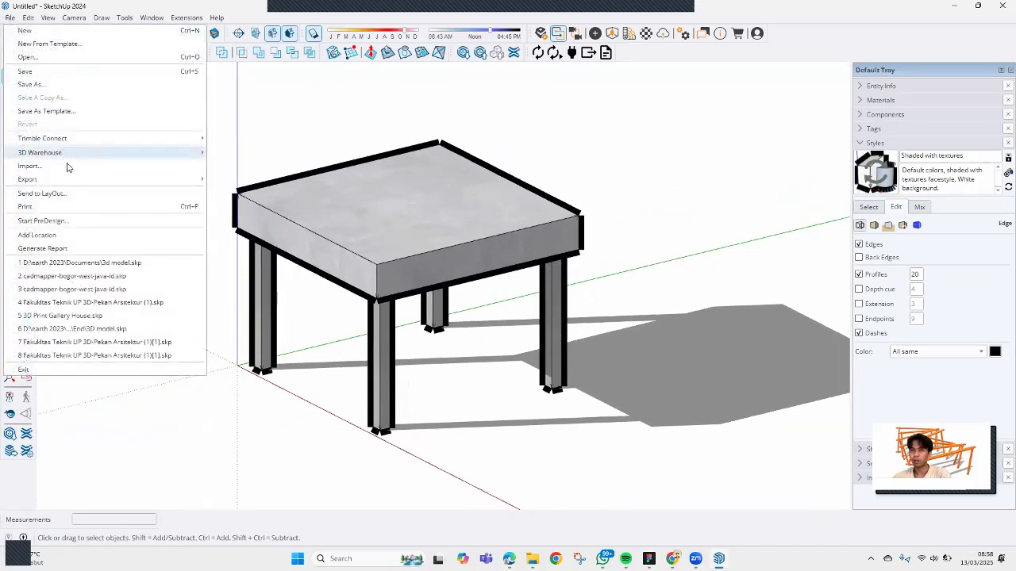
mouse_move(75, 183)
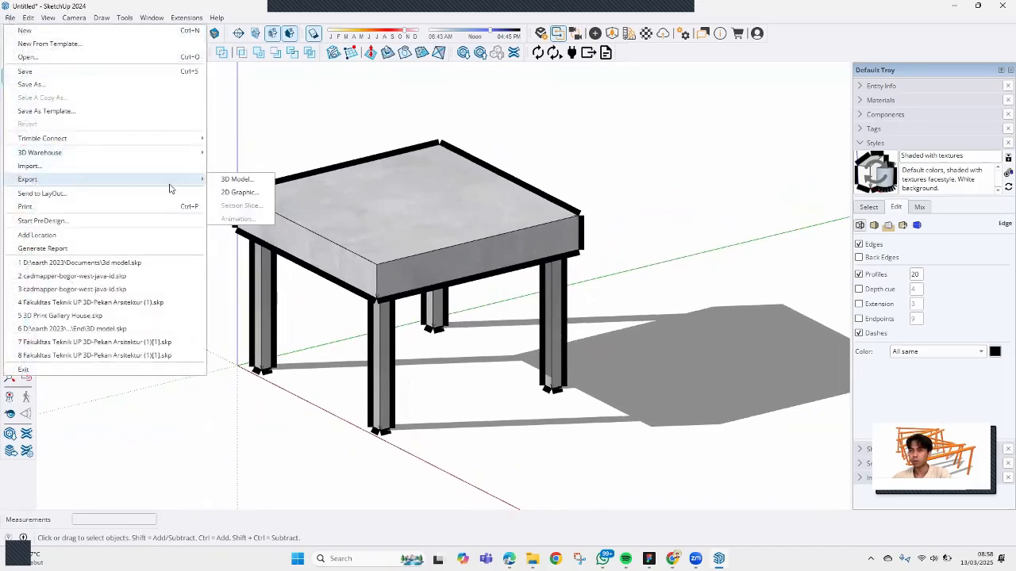
left_click(239, 193)
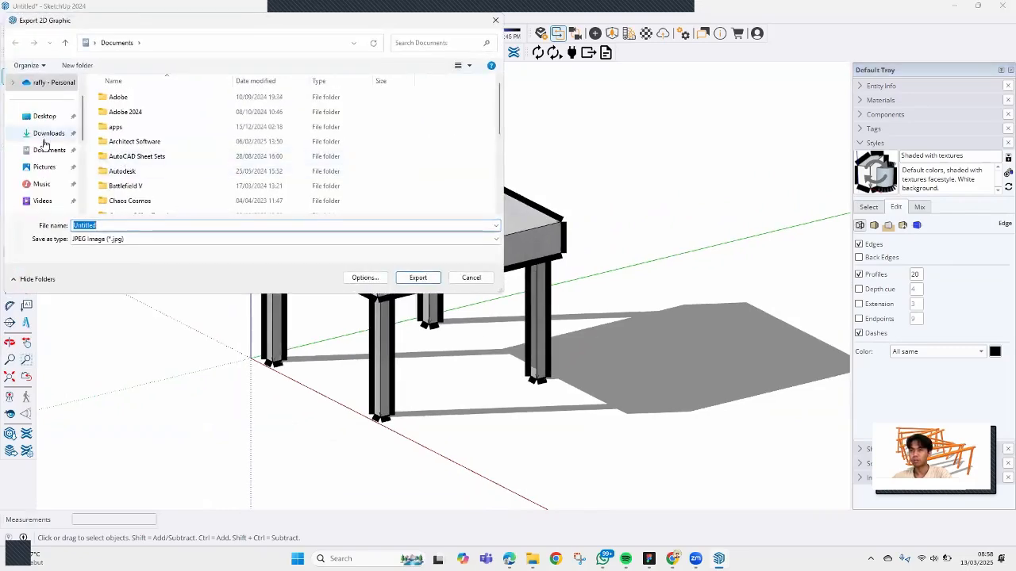
scroll(48, 159, "down", 1)
scroll(49, 173, "up", 2)
left_click(47, 170)
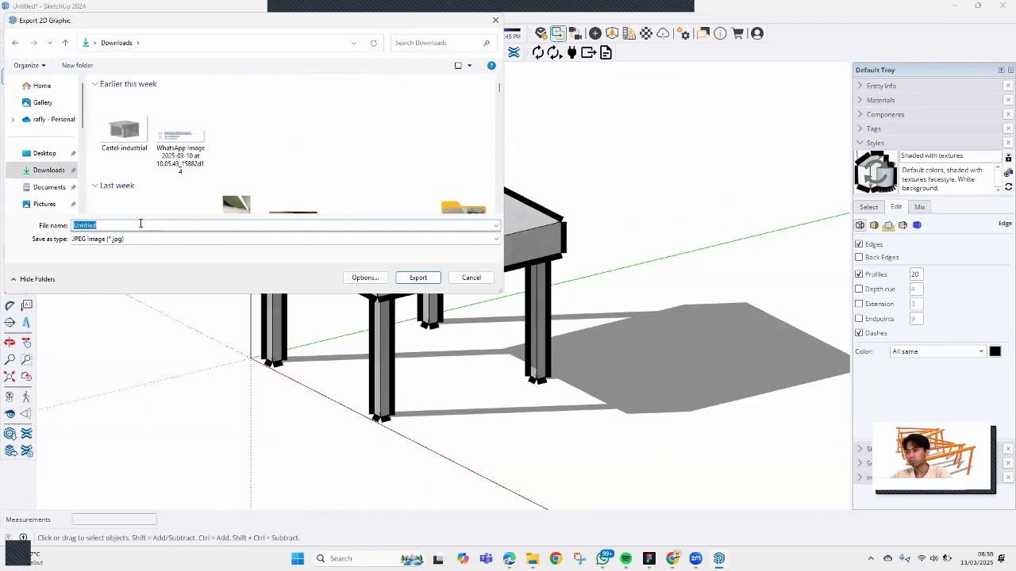
type("Export Meja")
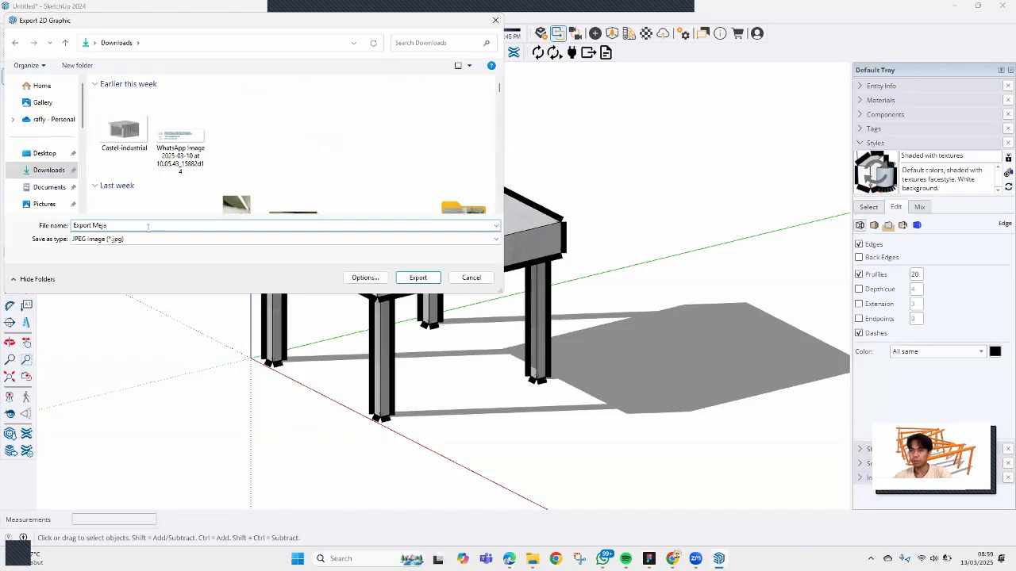
Step: Check the export options for image size and anti-aliasing, accept them and export the image
left_click(364, 278)
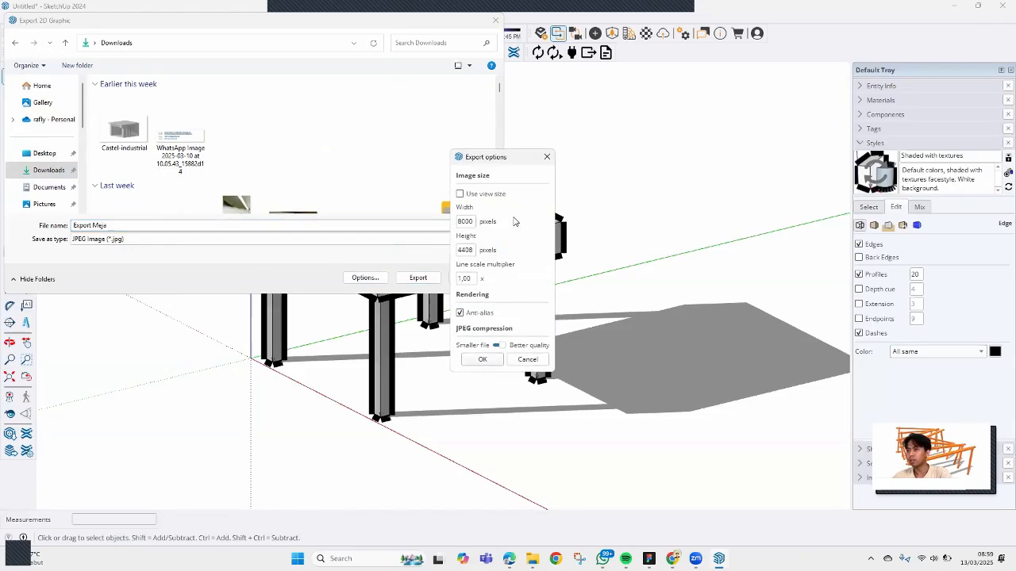
left_click(482, 359)
left_click(418, 278)
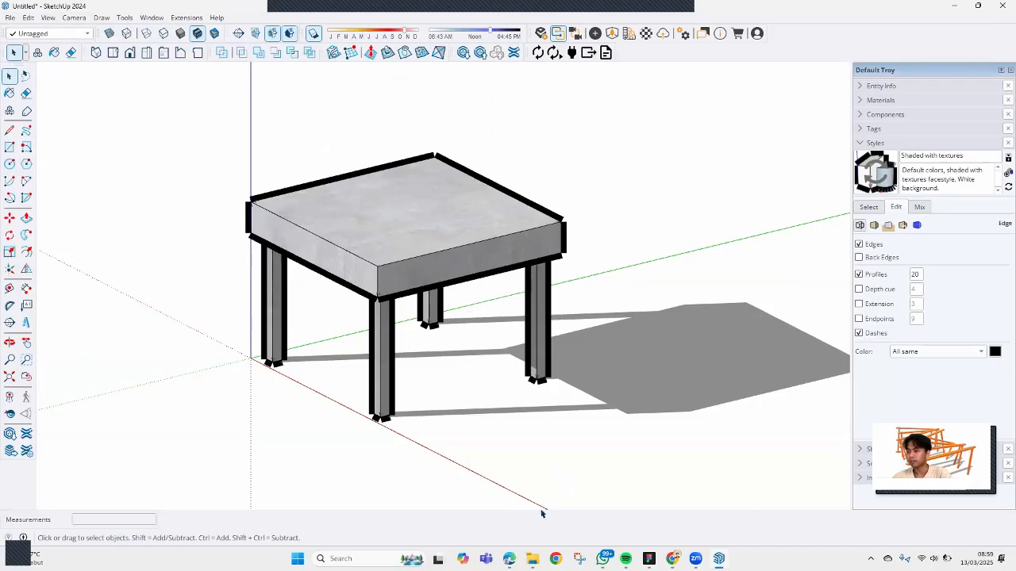
Step: Switch to File Explorer, go to the Downloads folder in a new tab and open the Export Meja image
mouse_move(532, 558)
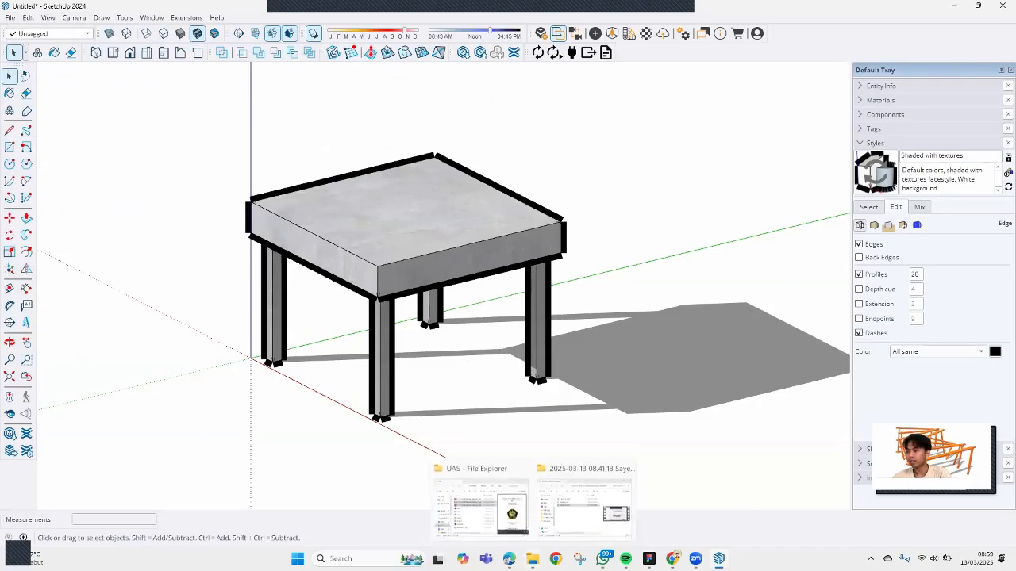
left_click(494, 503)
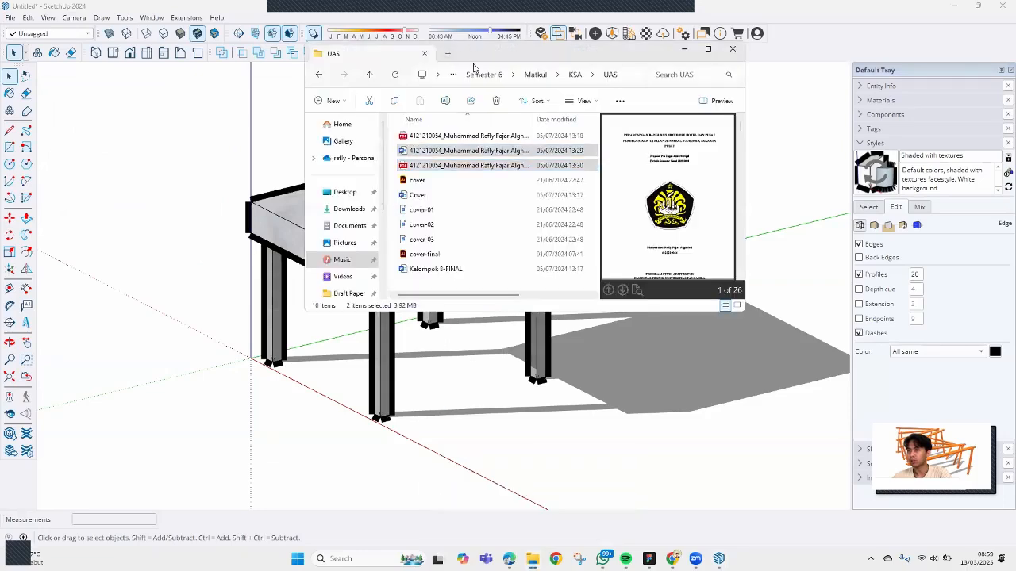
key("ctrl+t")
left_click(349, 172)
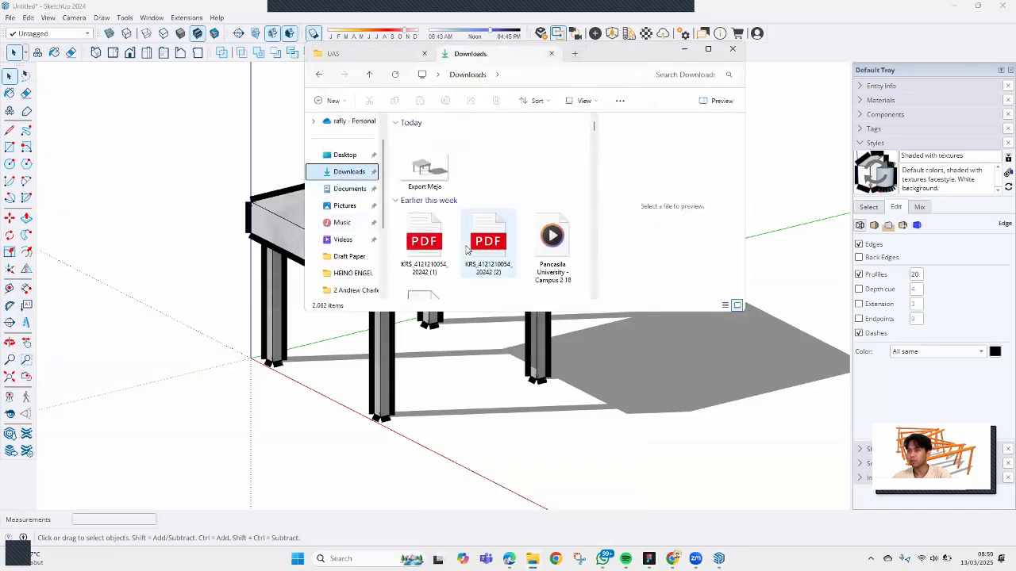
left_click(438, 166)
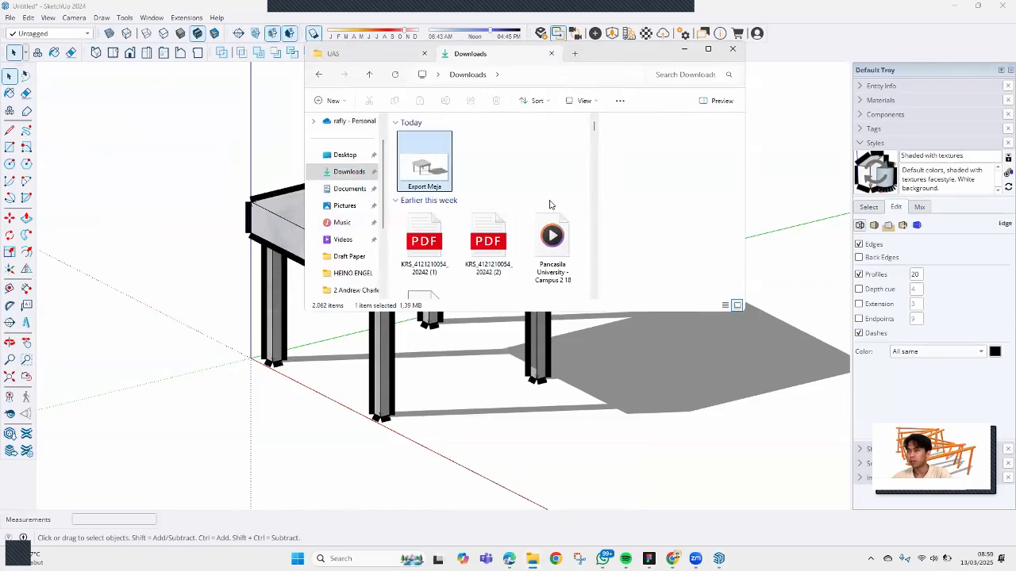
double_click(439, 171)
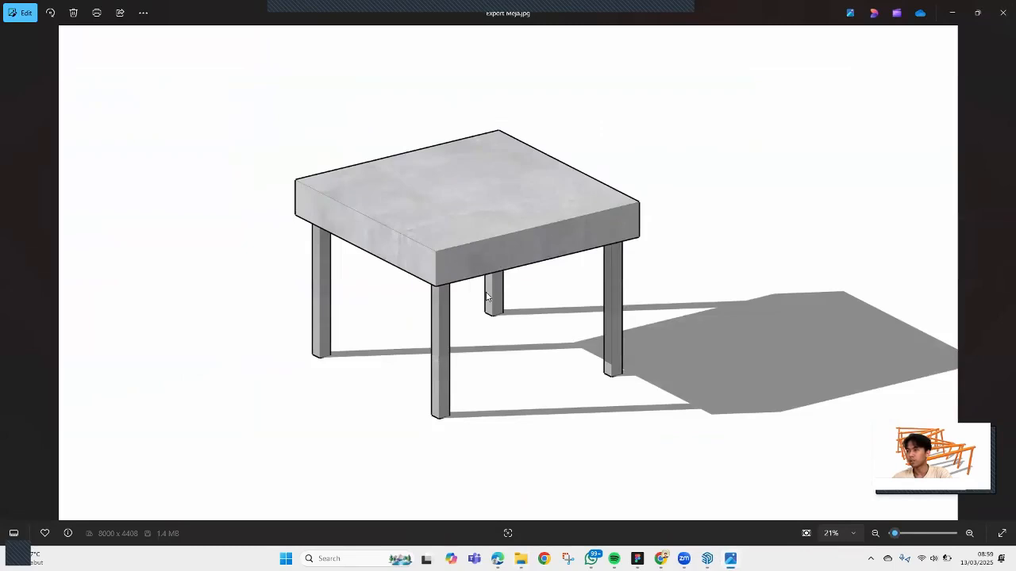
Step: Examine the outlines, leg bases and shadow of the table up close in the exported image
scroll(448, 356, "up", 5)
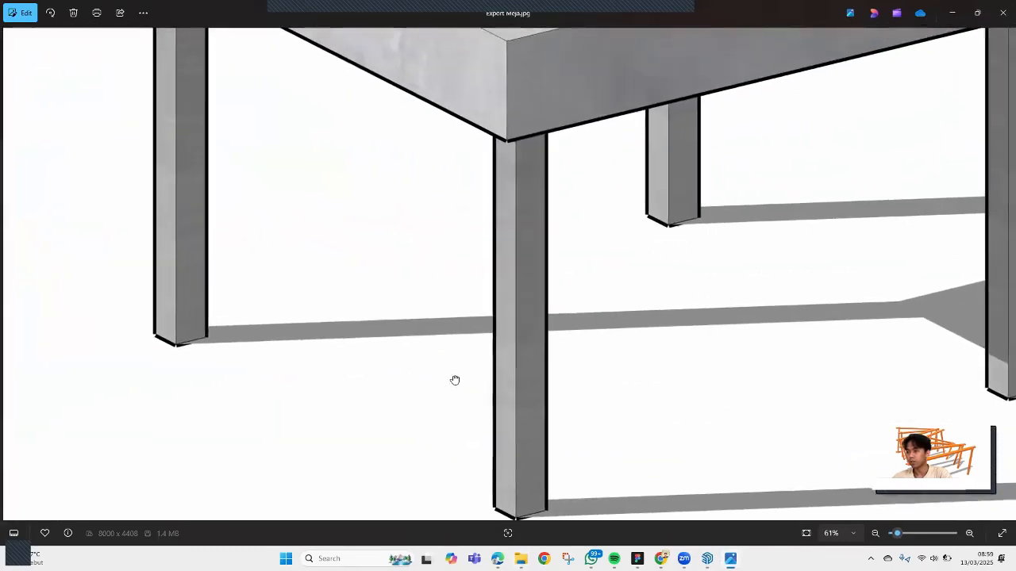
left_click_drag(455, 380, 468, 393)
left_click_drag(289, 309, 390, 419)
left_click_drag(662, 406, 308, 284)
left_click_drag(493, 311, 282, 171)
scroll(596, 268, "up", 4)
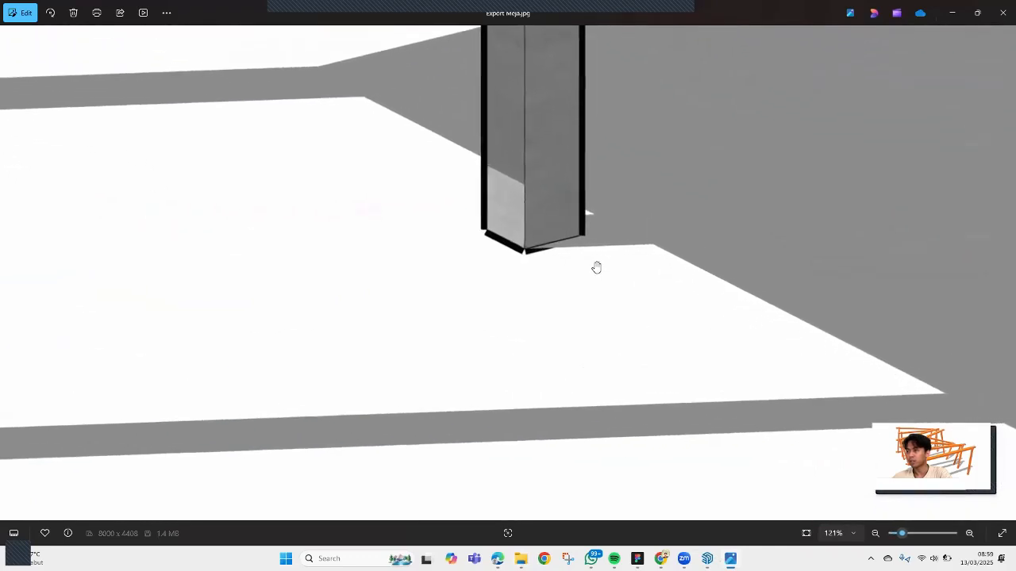
scroll(596, 267, "up", 1)
scroll(596, 267, "down", 7)
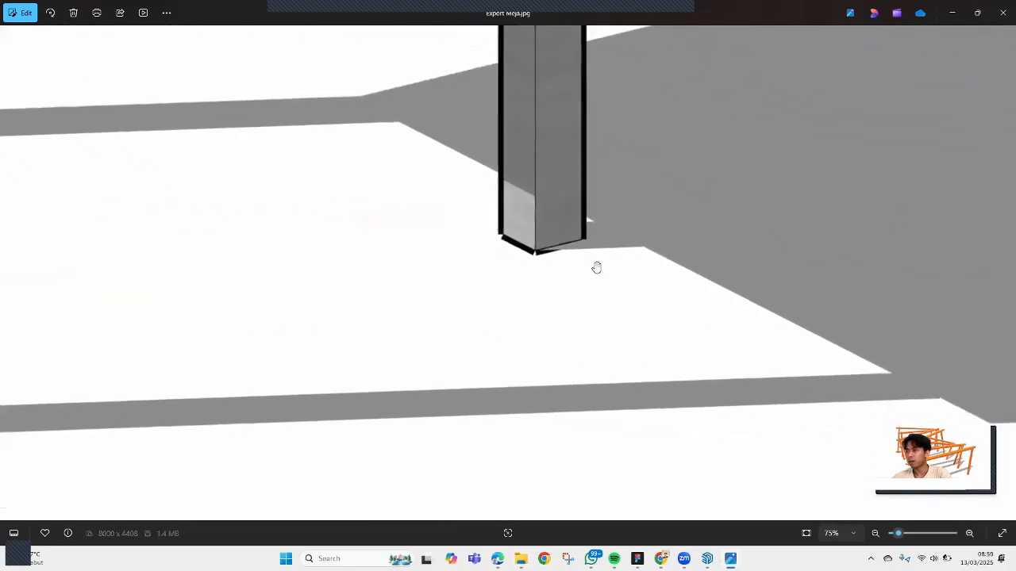
mouse_move(446, 218)
left_mouse_down()
mouse_move(582, 319)
mouse_move(628, 415)
mouse_move(457, 231)
left_mouse_up()
scroll(457, 230, "down", 2)
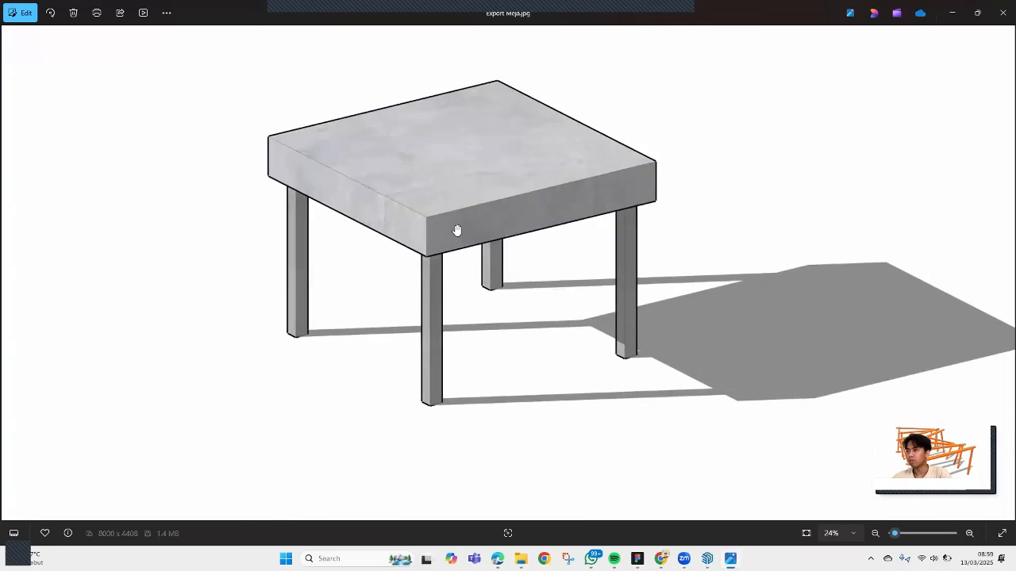
left_click_drag(803, 375, 766, 263)
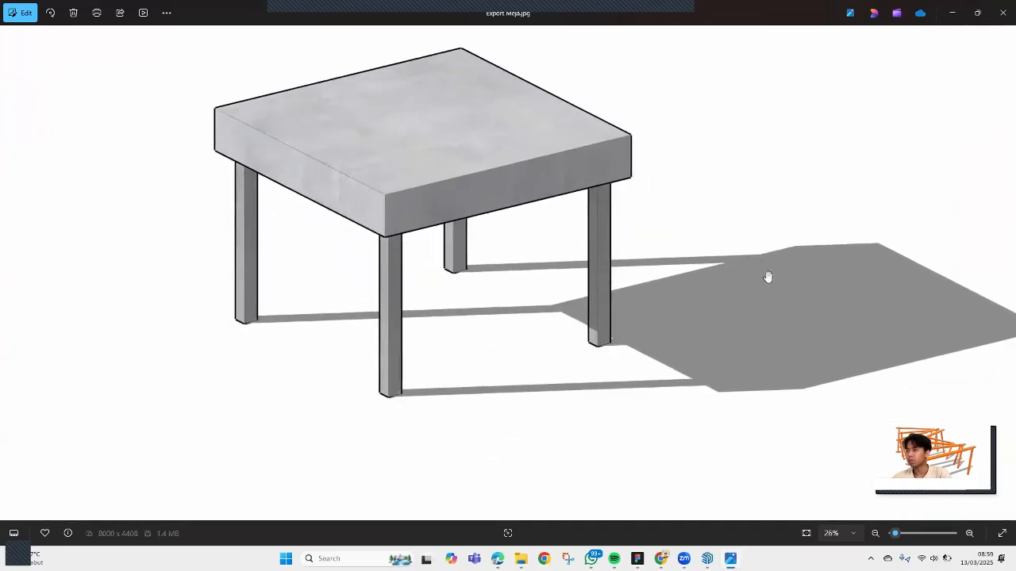
scroll(757, 304, "down", 1)
scroll(758, 306, "up", 1)
scroll(758, 306, "down", 1)
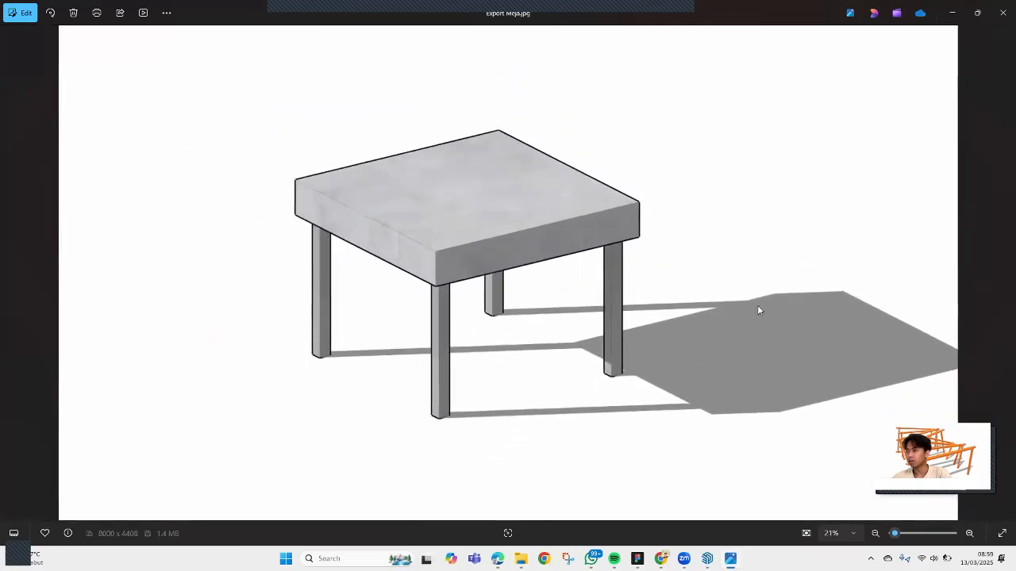
Step: Switch back to SketchUp, reframe the table, collapse the style settings and open the shadow settings
key("alt+Tab")
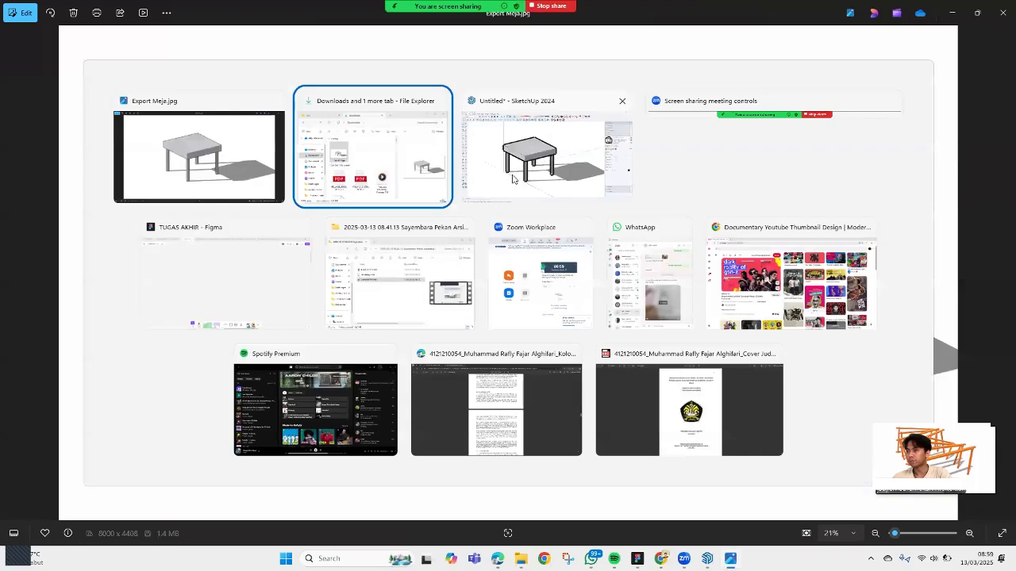
left_click(511, 179)
middle_click_drag(580, 231, 483, 288)
middle_click_drag(636, 340, 608, 302, "shift")
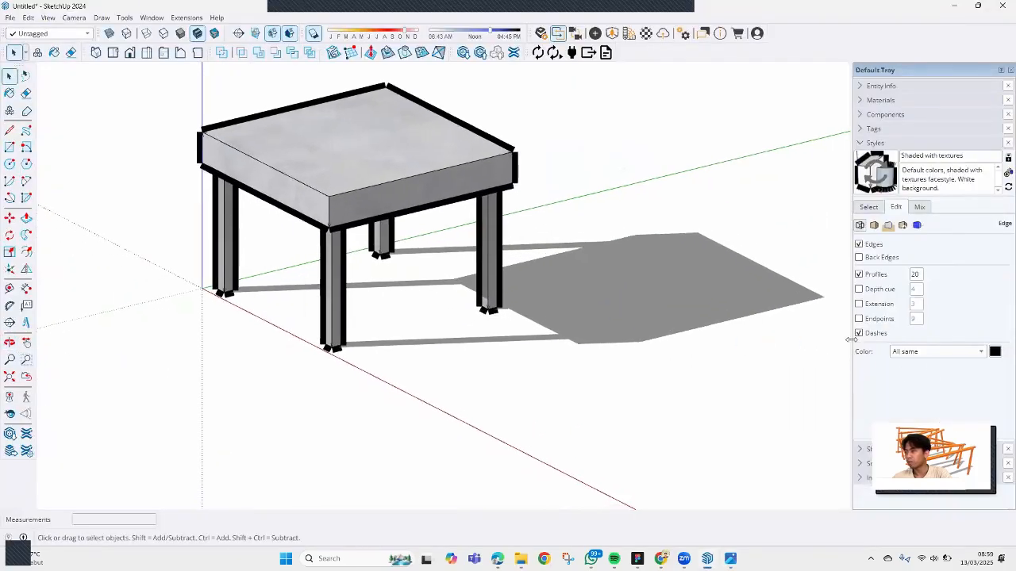
left_click(894, 149)
left_click(896, 158)
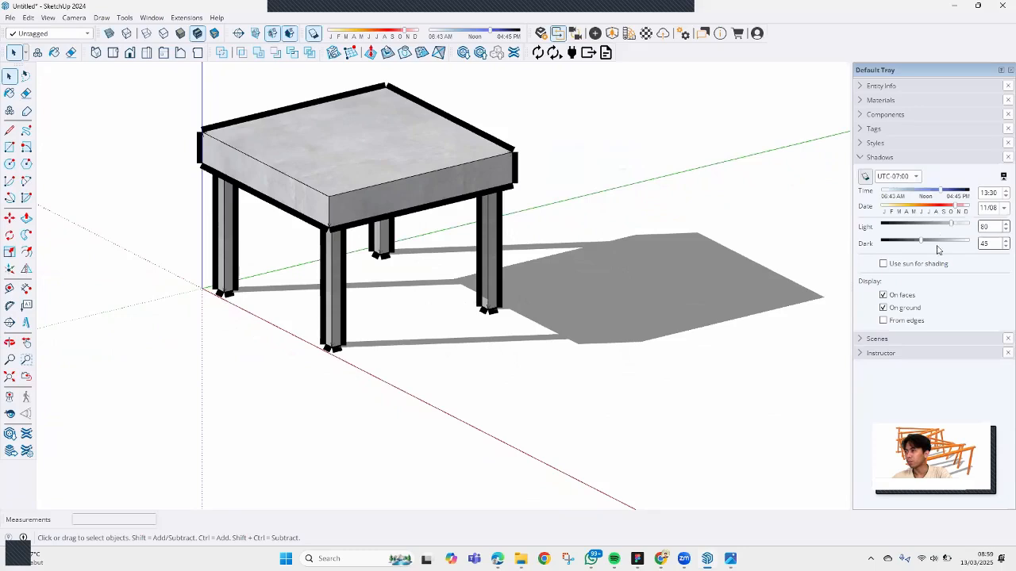
Step: Turn off shadows on the ground and export the view as a JPEG, replacing the existing Export Meja image
left_click(883, 308)
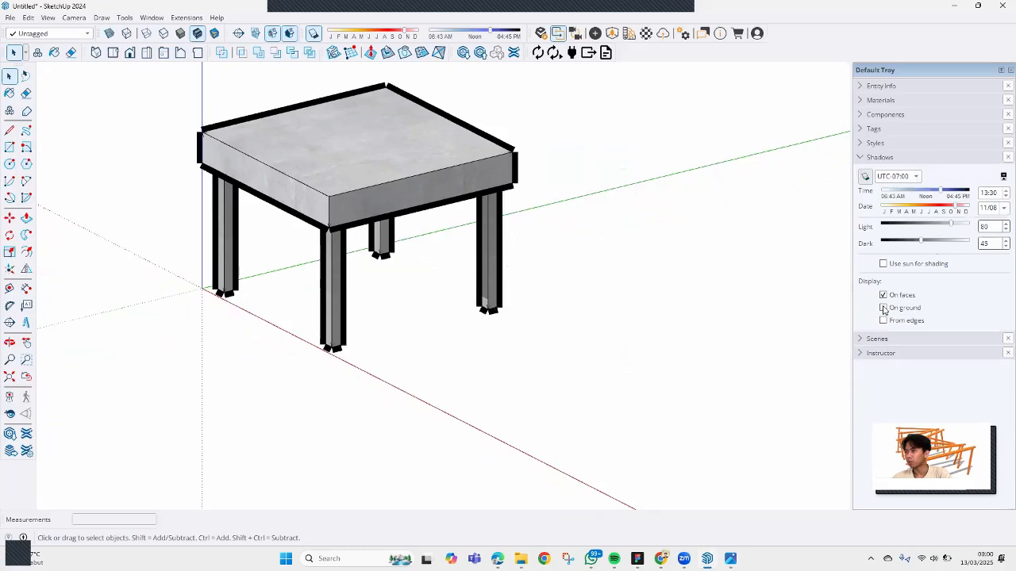
middle_click_drag(592, 313, 547, 361)
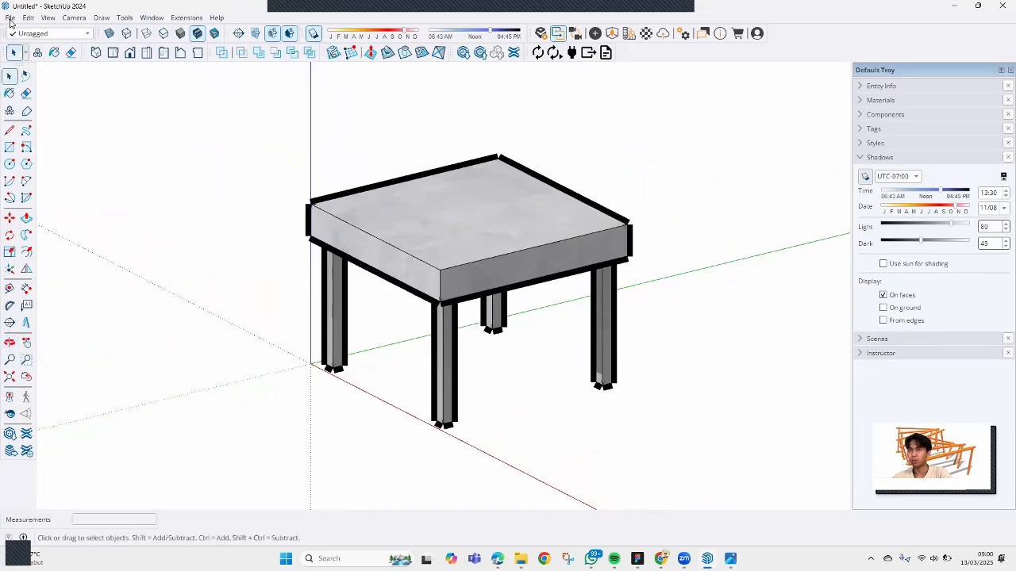
left_click(11, 18)
mouse_move(93, 181)
left_click(238, 192)
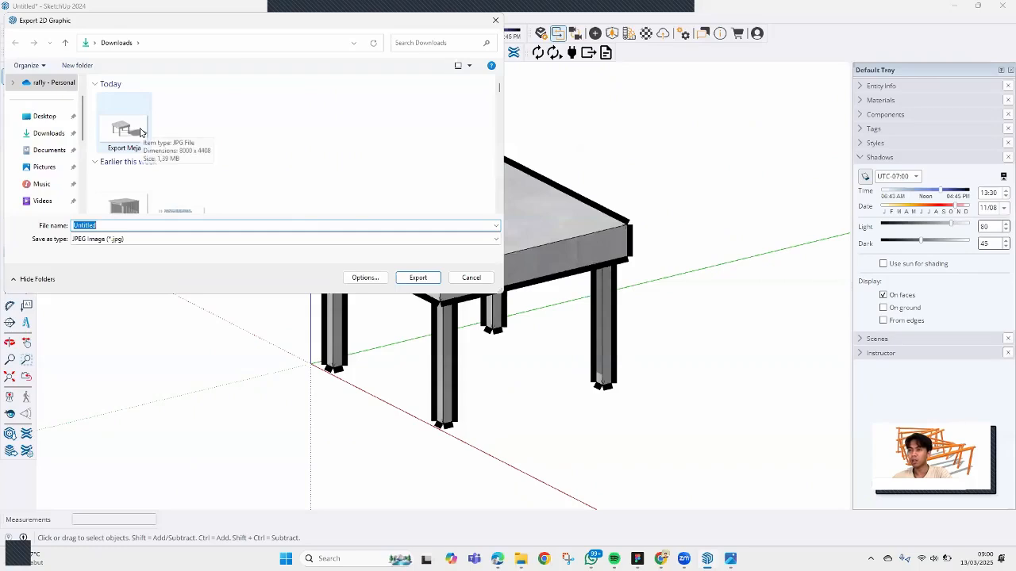
left_click(141, 131)
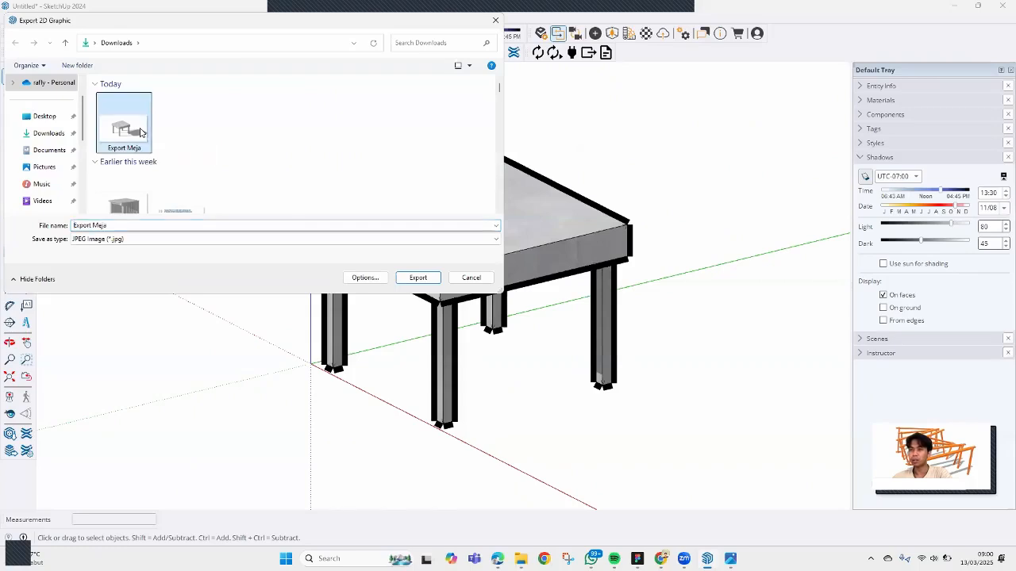
left_click(418, 279)
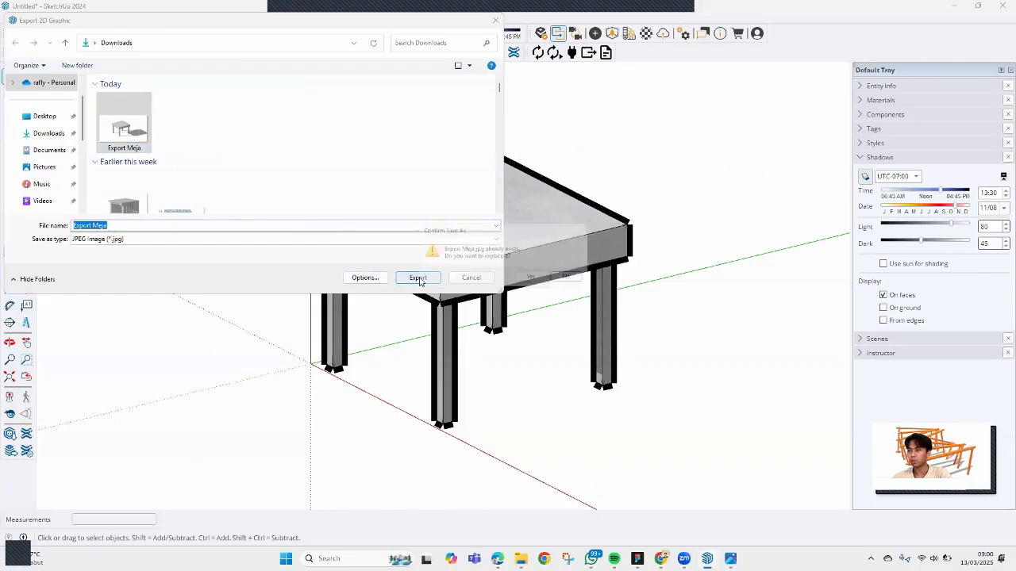
left_click(537, 278)
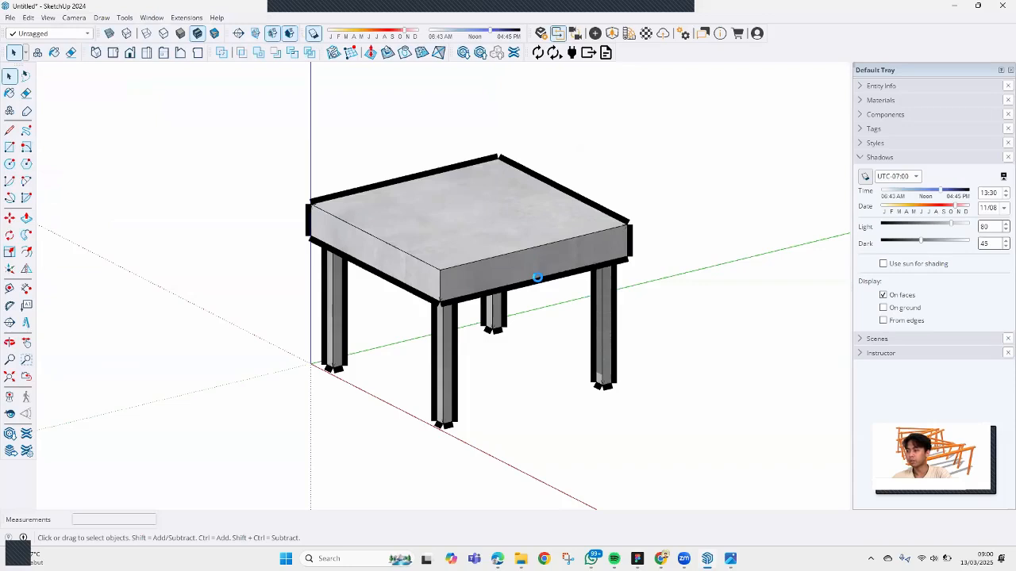
Step: Switch to File Explorer and open the re-exported Export Meja image from the Downloads folder
key("alt+Tab")
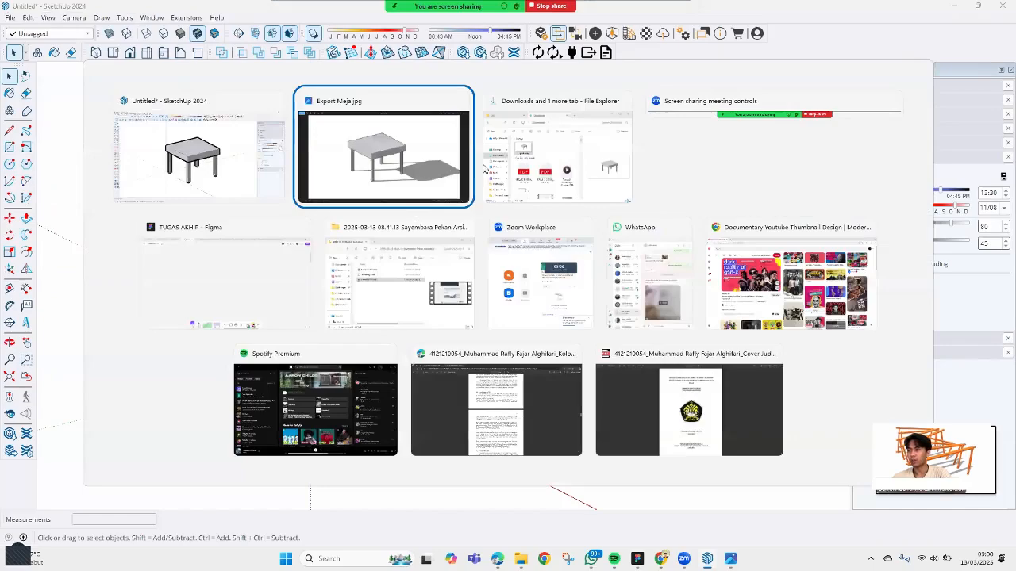
left_click(559, 151)
double_click(435, 148)
Step: Examine the table's outlines and leg bases up close in the re-exported image
scroll(595, 386, "up", 3)
left_click_drag(606, 381, 453, 390)
scroll(452, 388, "down", 3)
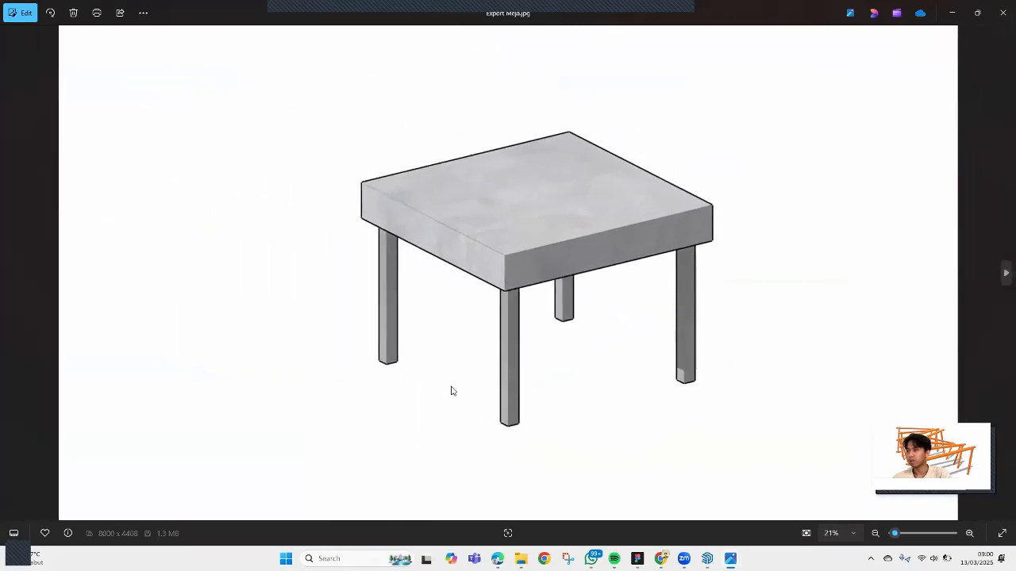
scroll(450, 391, "up", 2)
scroll(454, 391, "down", 2)
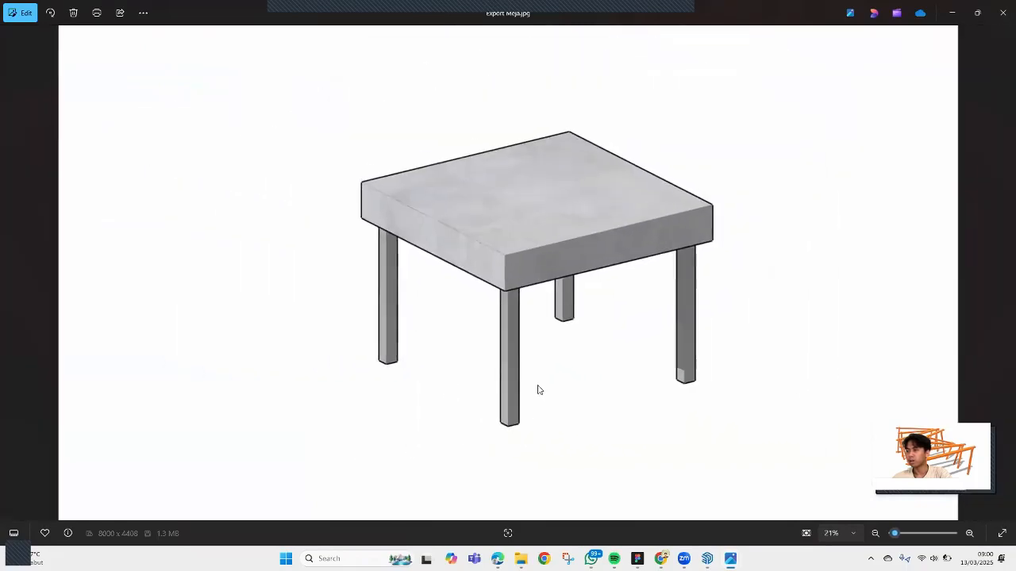
scroll(555, 386, "up", 2)
scroll(571, 378, "down", 2)
scroll(593, 368, "up", 1)
scroll(567, 386, "up", 1)
left_click_drag(567, 386, 499, 408)
scroll(503, 408, "down", 2)
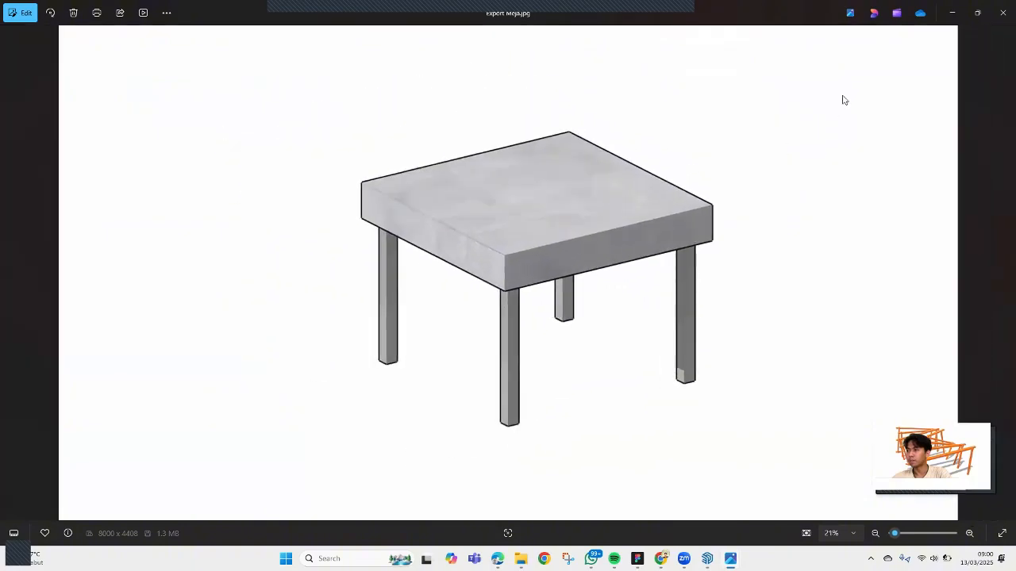
Step: Close the exported image, switch back to SketchUp and reframe the table
left_click(1003, 12)
left_click(555, 382)
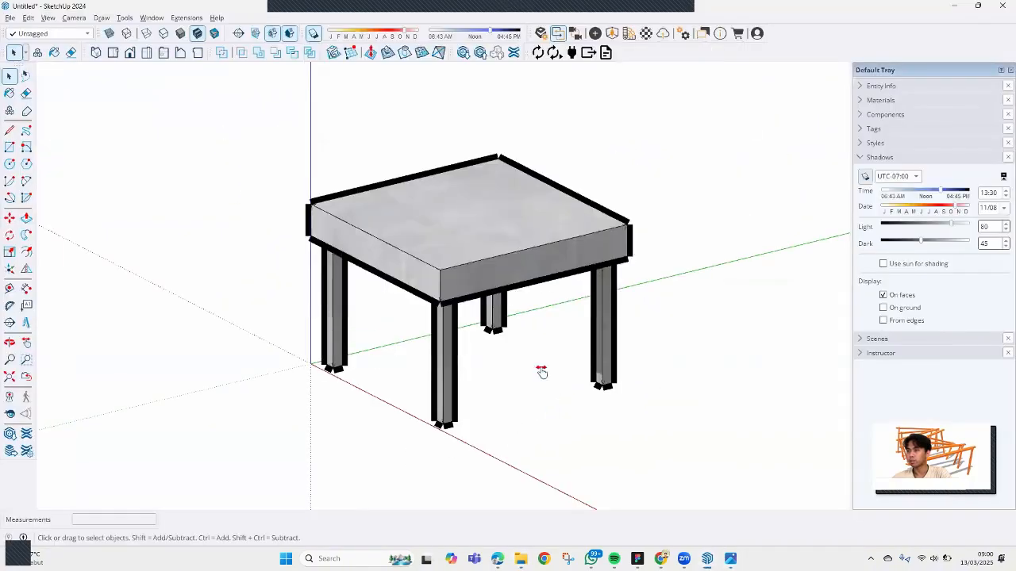
middle_click_drag(555, 383, 524, 367, "shift")
scroll(568, 319, "down", 4)
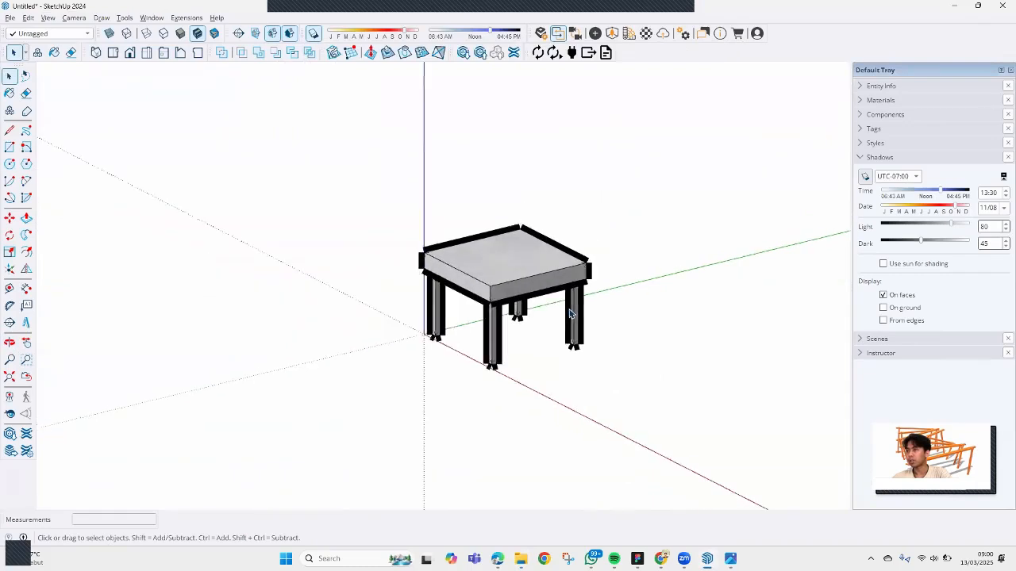
scroll(568, 319, "up", 4)
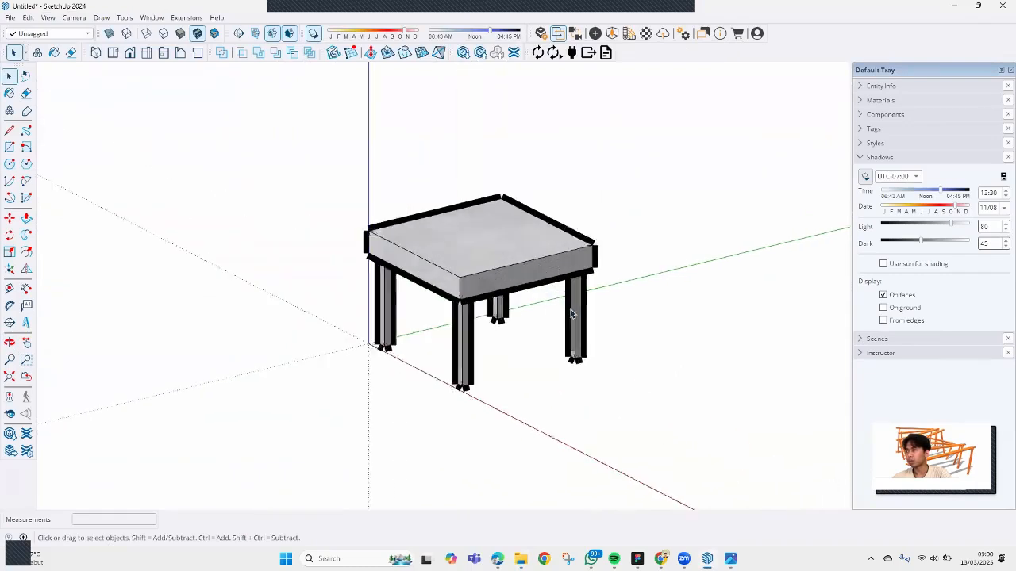
Step: Collapse the shadow settings and turn off Profiles in the style's edge settings
left_click(870, 157)
left_click(883, 144)
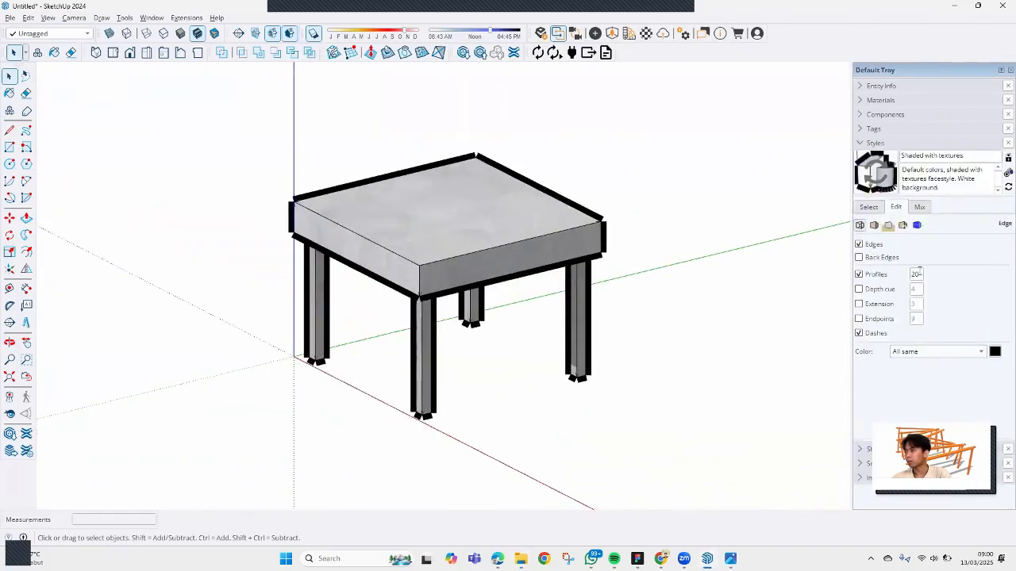
left_click(858, 274)
mouse_move(475, 312)
middle_mouse_down()
mouse_move(341, 290)
mouse_move(460, 288)
mouse_move(443, 325)
mouse_move(457, 317)
middle_mouse_up()
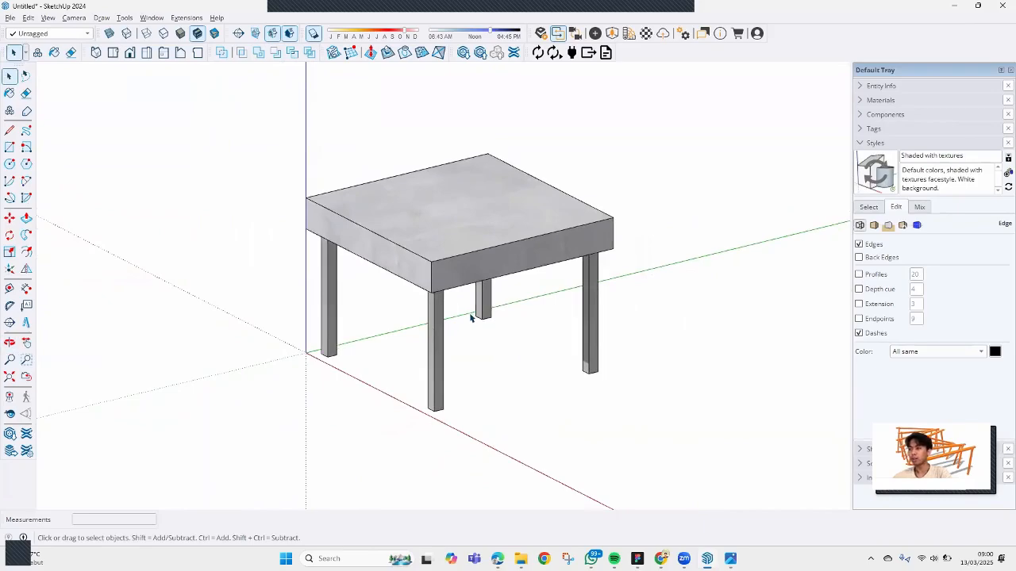
mouse_move(463, 258)
middle_mouse_down("shift")
mouse_move(424, 238)
mouse_move(439, 257)
mouse_move(443, 246)
mouse_move(450, 253)
middle_mouse_up("shift")
scroll(425, 239, "up", 2)
mouse_move(385, 239)
middle_mouse_down("shift")
mouse_move(376, 233)
mouse_move(396, 241)
middle_mouse_up("shift")
scroll(376, 235, "down", 1)
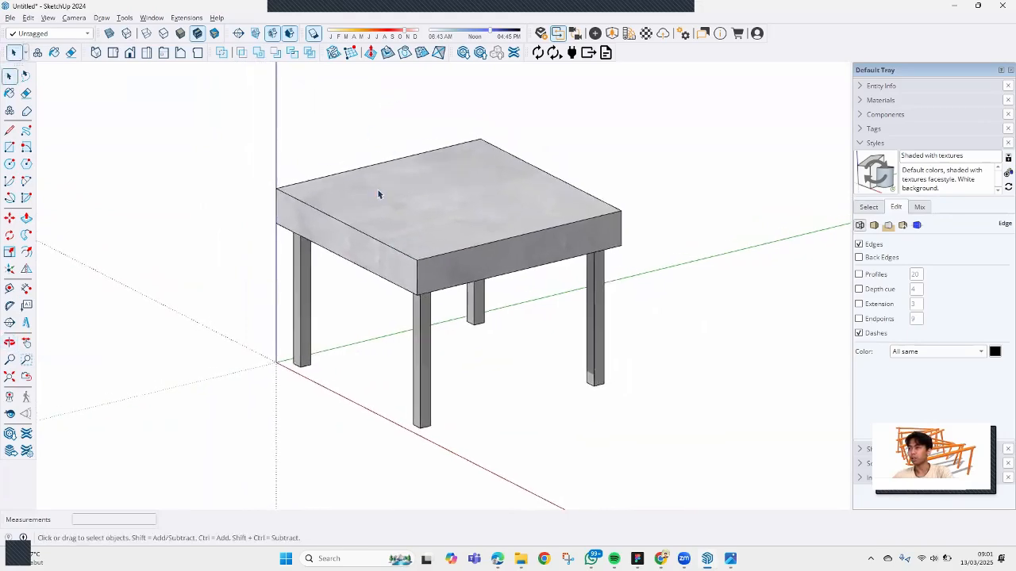
mouse_move(453, 254)
middle_mouse_down("shift")
mouse_move(465, 243)
mouse_move(461, 251)
mouse_move(445, 227)
mouse_move(474, 265)
mouse_move(460, 264)
middle_mouse_up("shift")
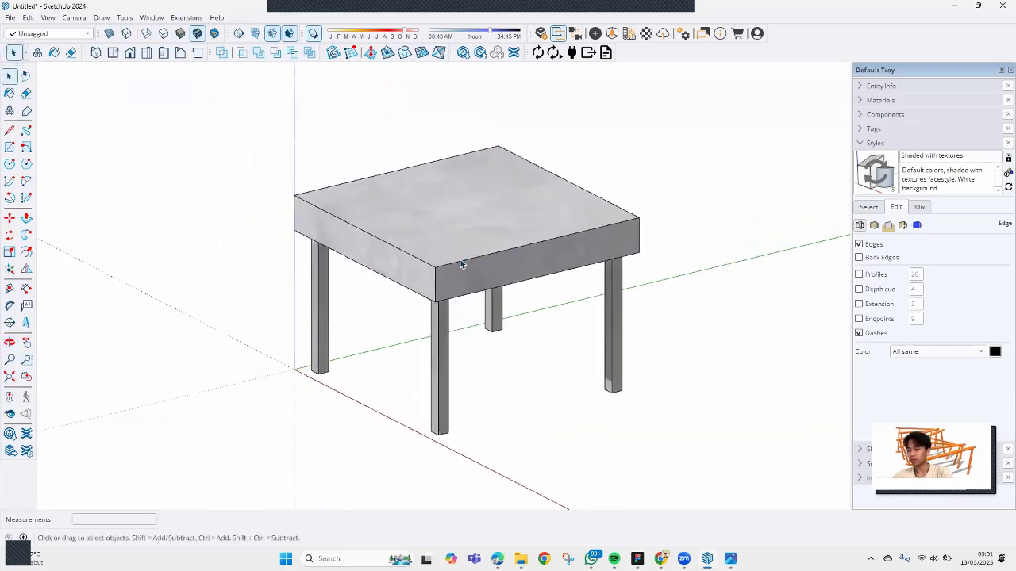
Step: Save the model in the Downloads folder as a SketchUp file named Meja try 1
key("ctrl+s")
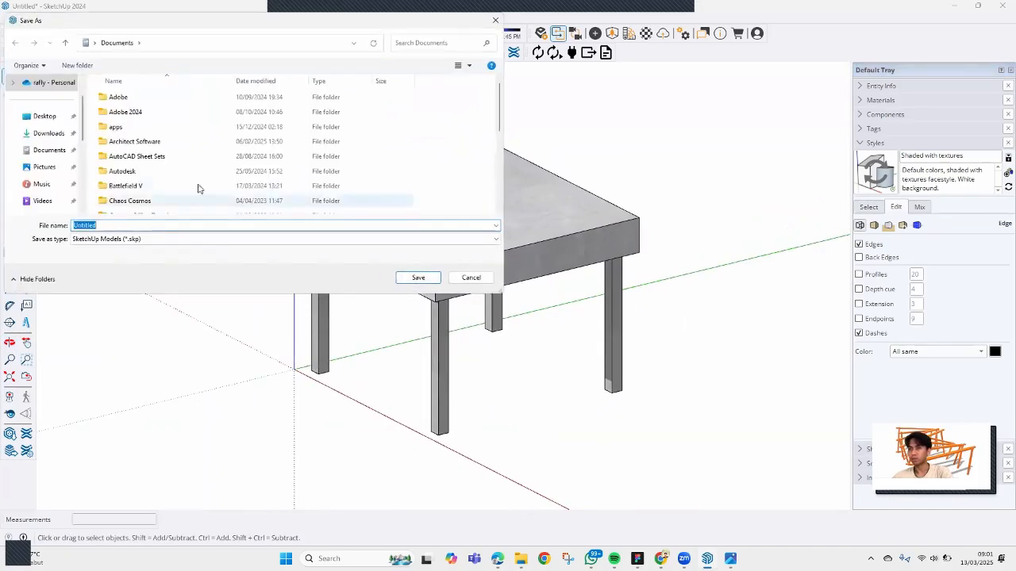
left_click(61, 136)
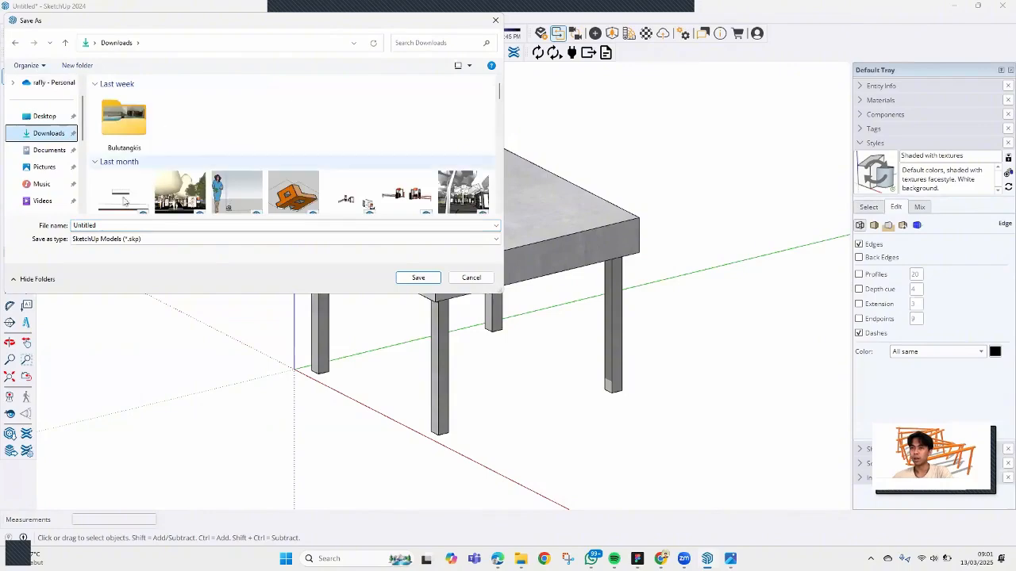
left_click(112, 227)
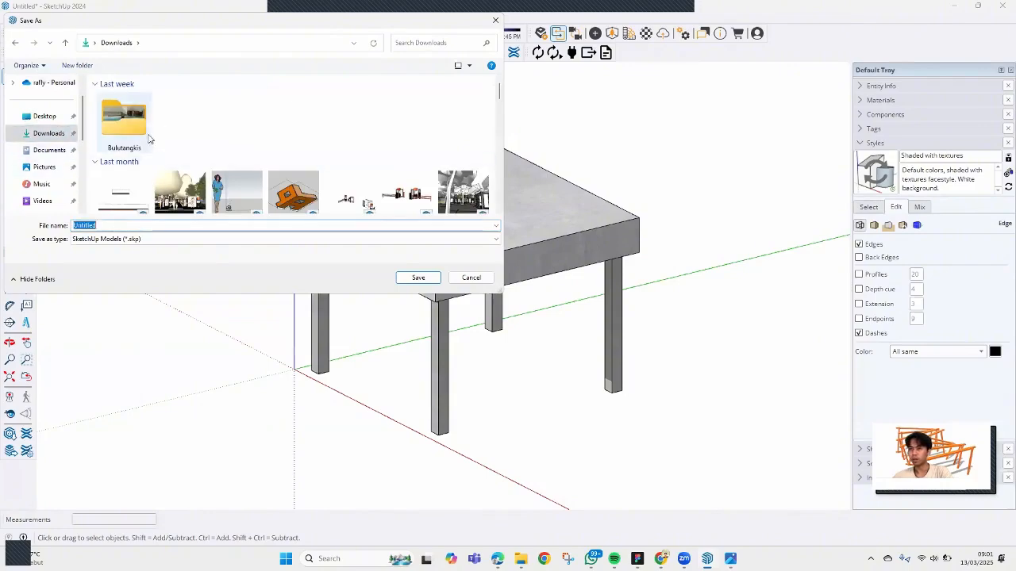
type("Meja try 1")
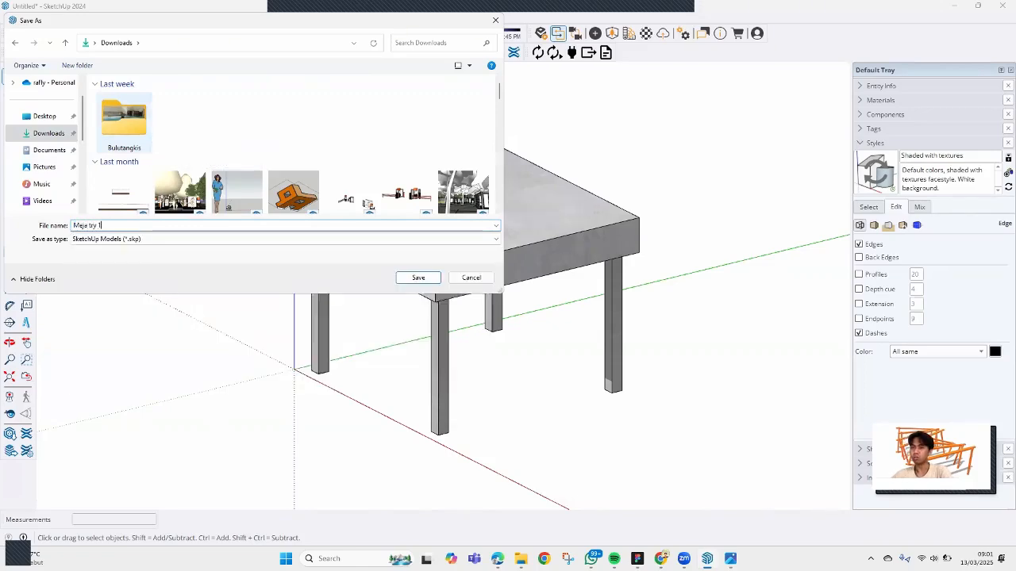
left_click(420, 279)
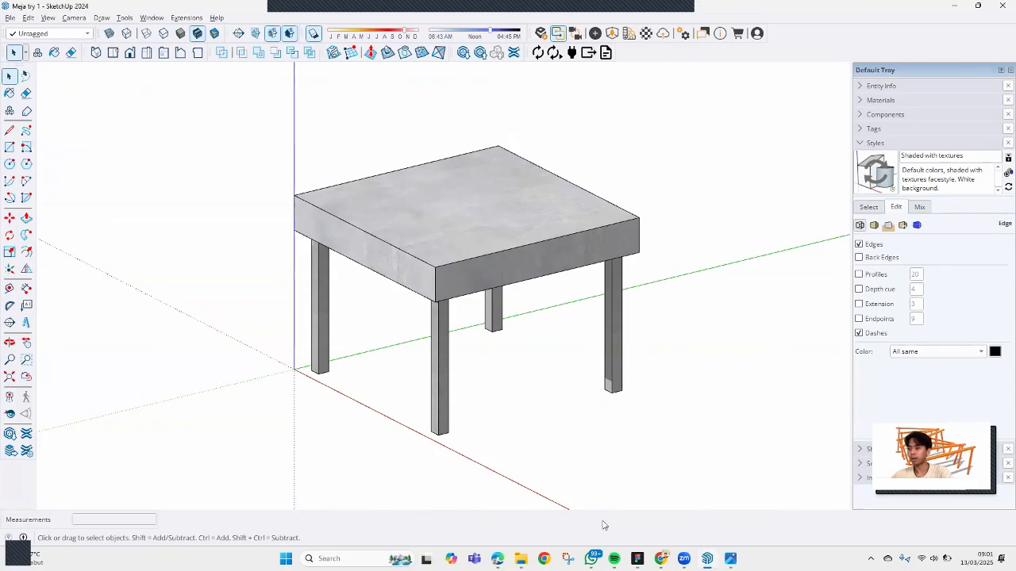
Step: Switch to File Explorer to check the saved Meja try 1 file in Downloads, and return to SketchUp
mouse_move(520, 559)
left_click(467, 496)
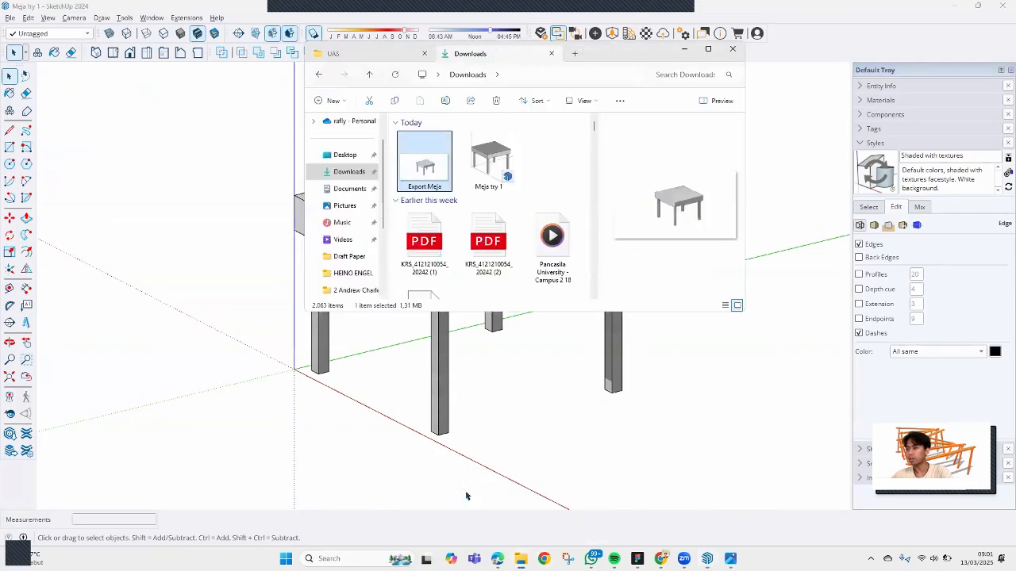
left_click(487, 154)
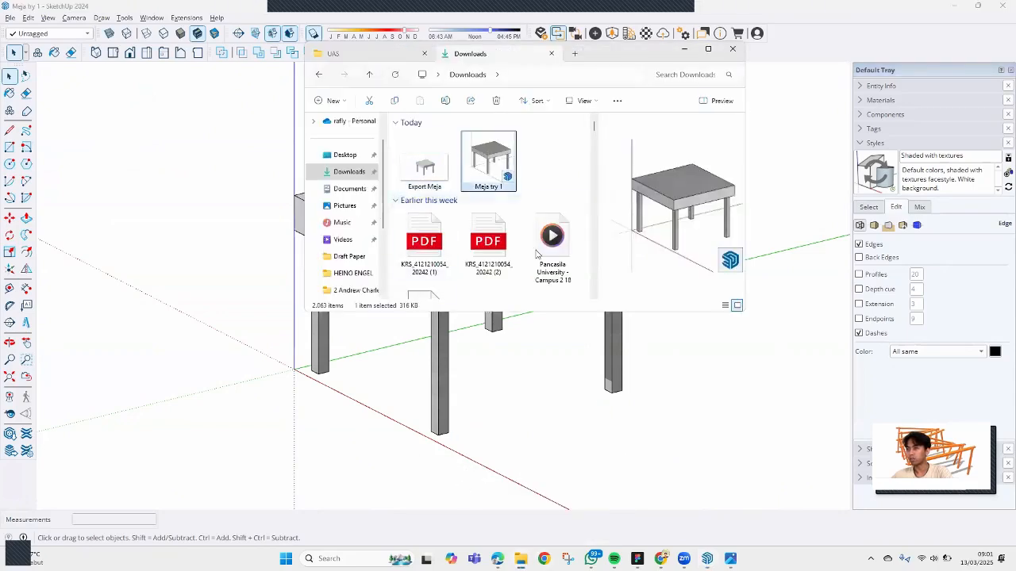
left_click(539, 438)
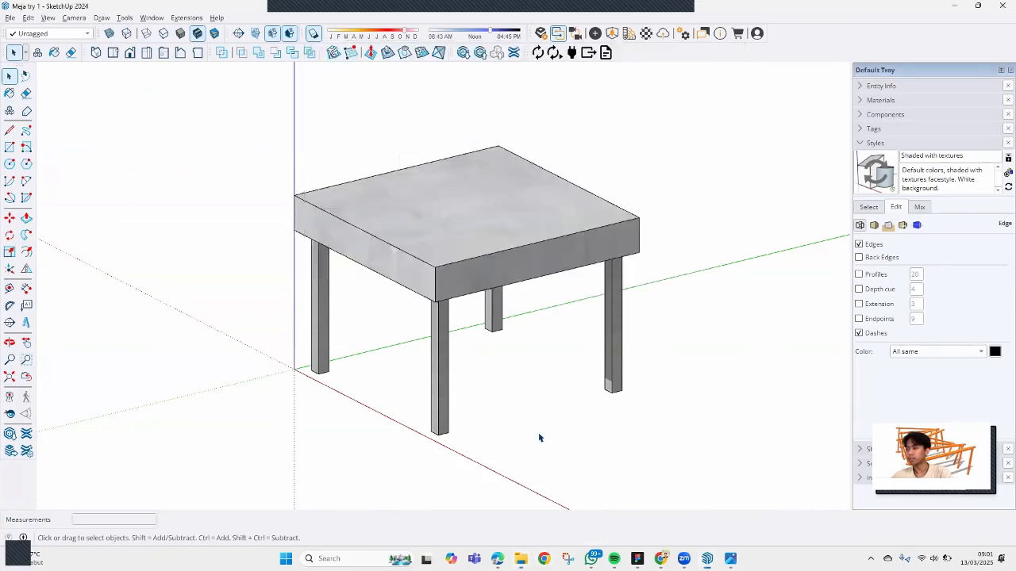
Step: Close SketchUp and clear the remaining windows to show the desktop
left_click(1001, 7)
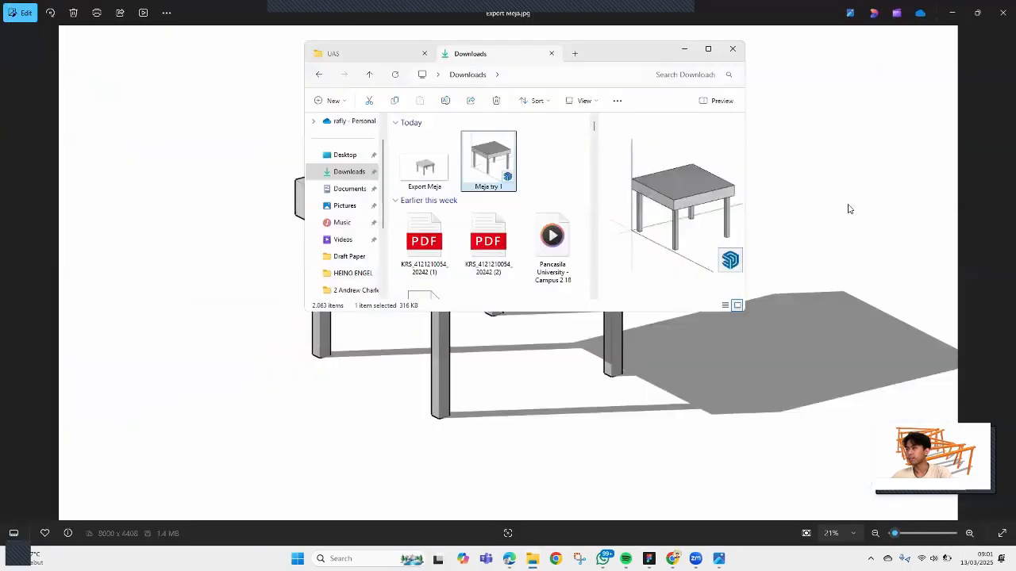
left_click(848, 209)
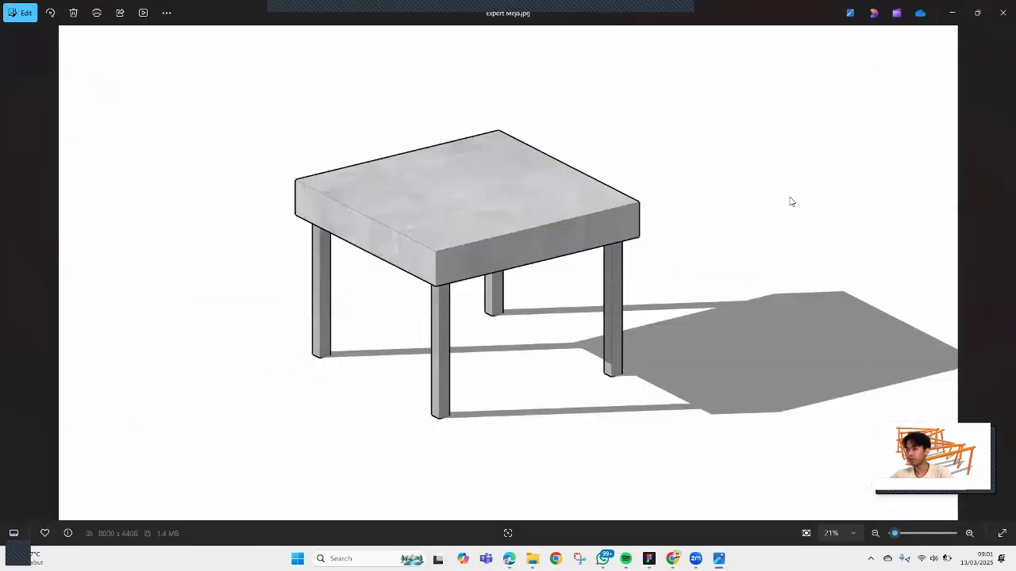
key("super+d")
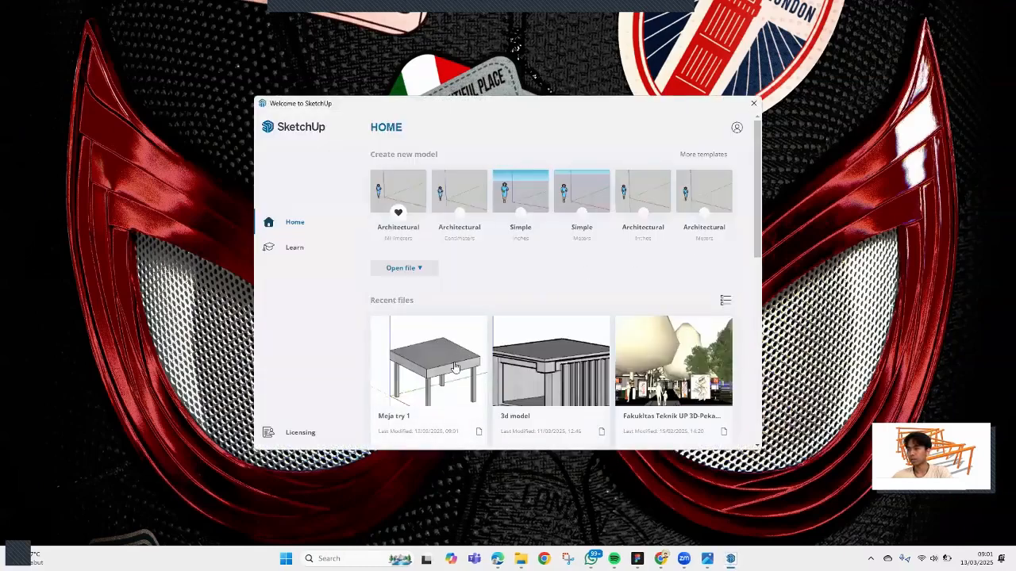
Step: Reopen the Meja try 1 model from SketchUp's recent files and check the table
left_click(456, 368)
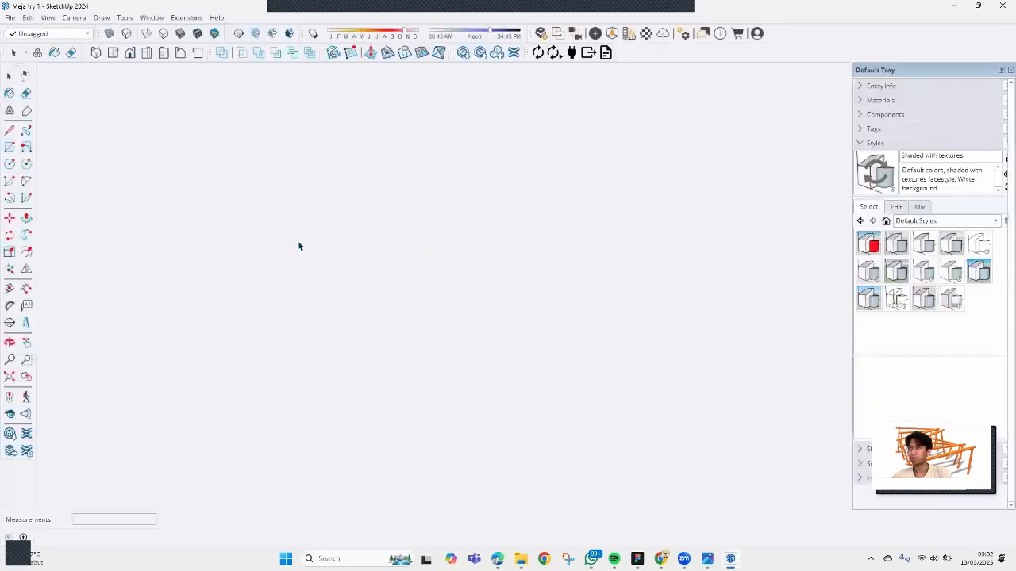
scroll(480, 291, "up", 2)
scroll(479, 290, "down", 2)
scroll(479, 291, "up", 1)
scroll(479, 290, "down", 3)
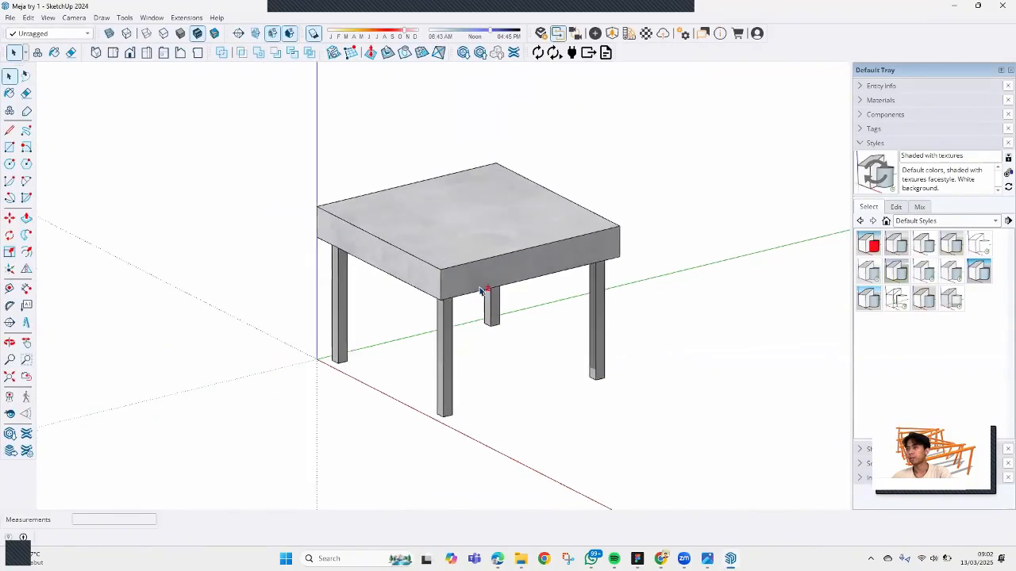
scroll(480, 291, "up", 2)
scroll(479, 292, "down", 1)
scroll(479, 292, "up", 1)
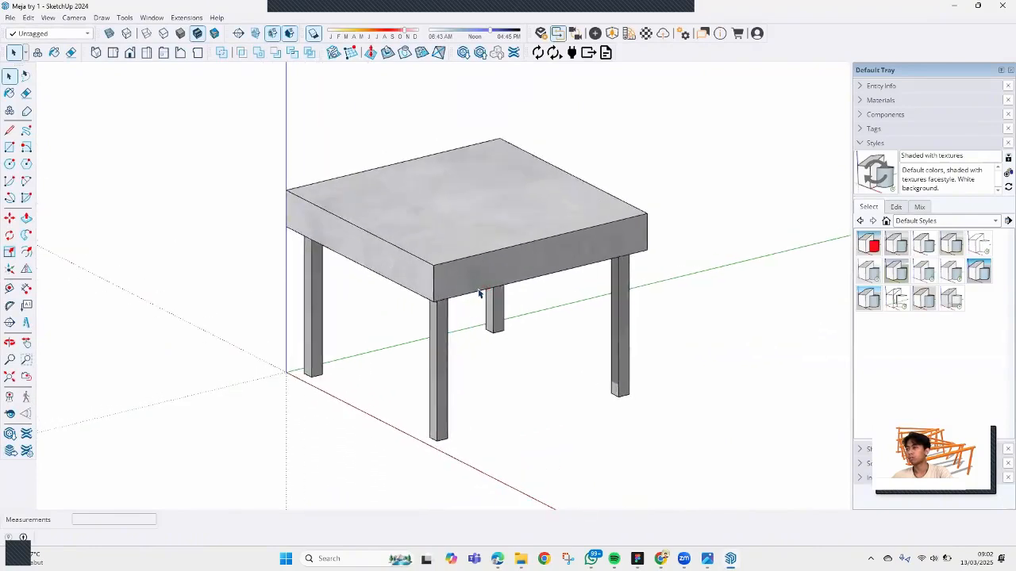